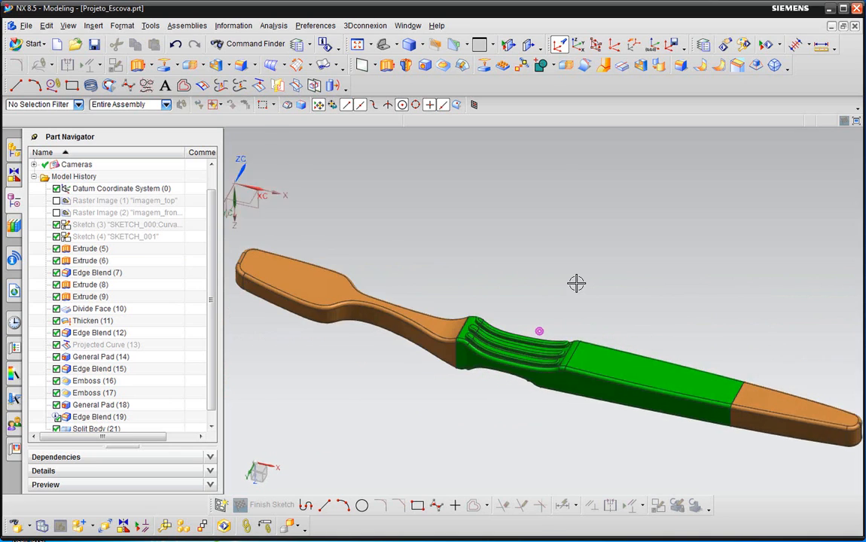
{"action": "key", "text": "ctrl+alt+f"}
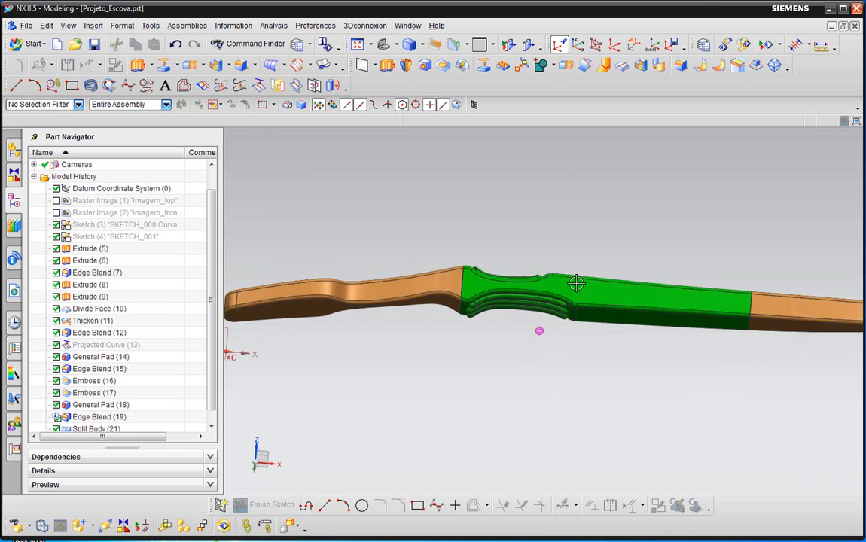
{"action": "key", "text": "Home"}
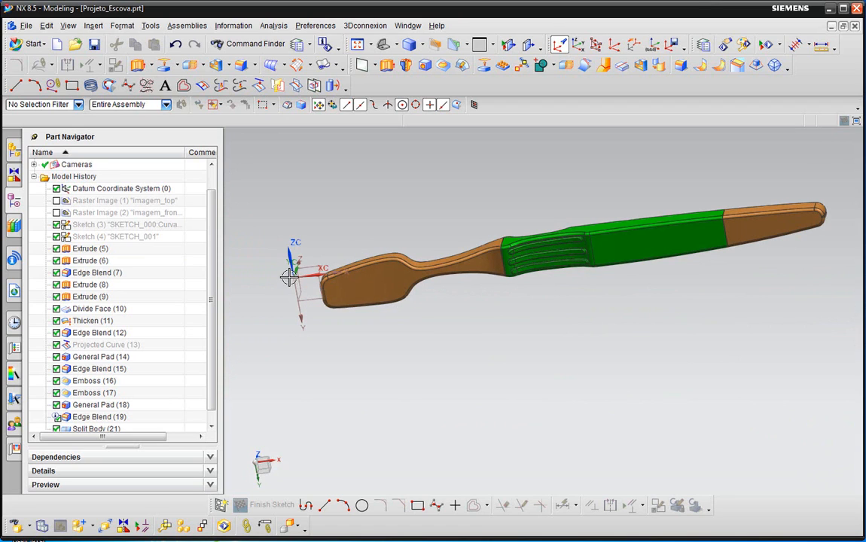
{"action": "key", "text": "ctrl+alt+f"}
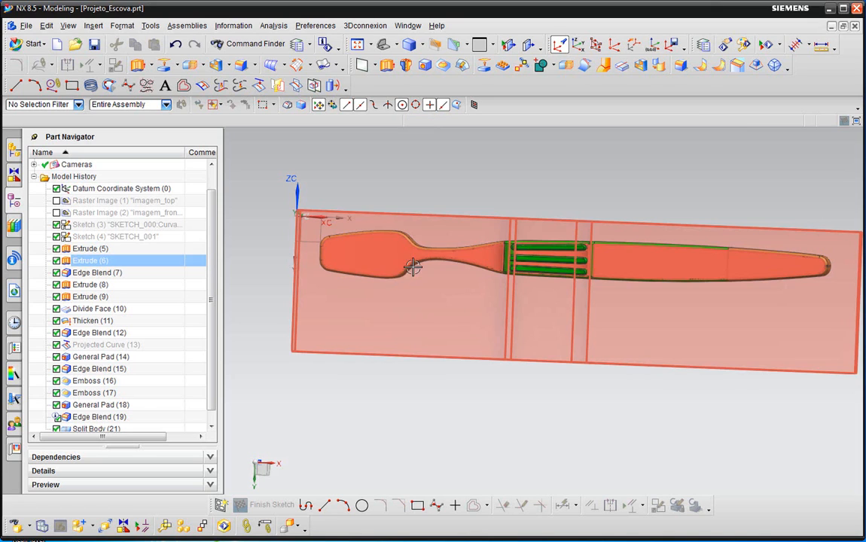
{"action": "middle_click_drag", "start_coordinate": [401, 341], "coordinate": [409, 245]}
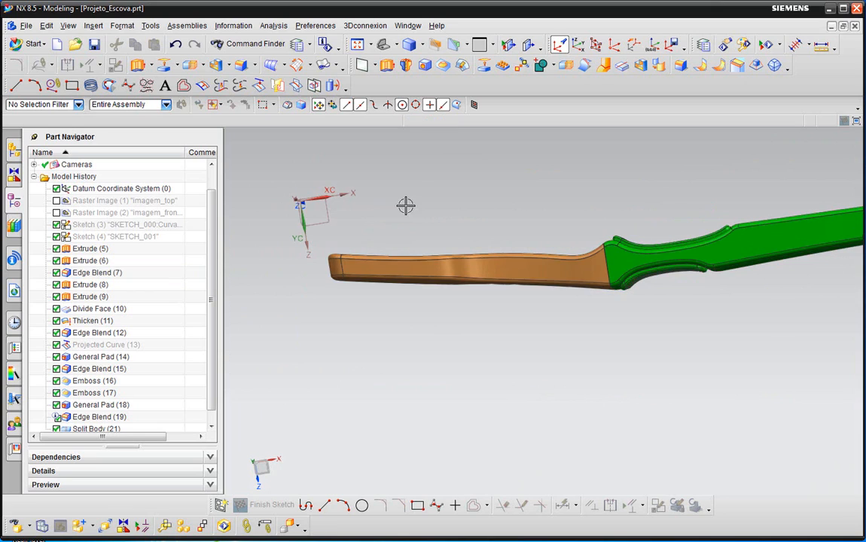
{"action": "mouse_move", "coordinate": [405, 232]}
{"action": "middle_mouse_down"}
{"action": "mouse_move", "coordinate": [406, 186]}
{"action": "mouse_move", "coordinate": [394, 200]}
{"action": "middle_mouse_up"}
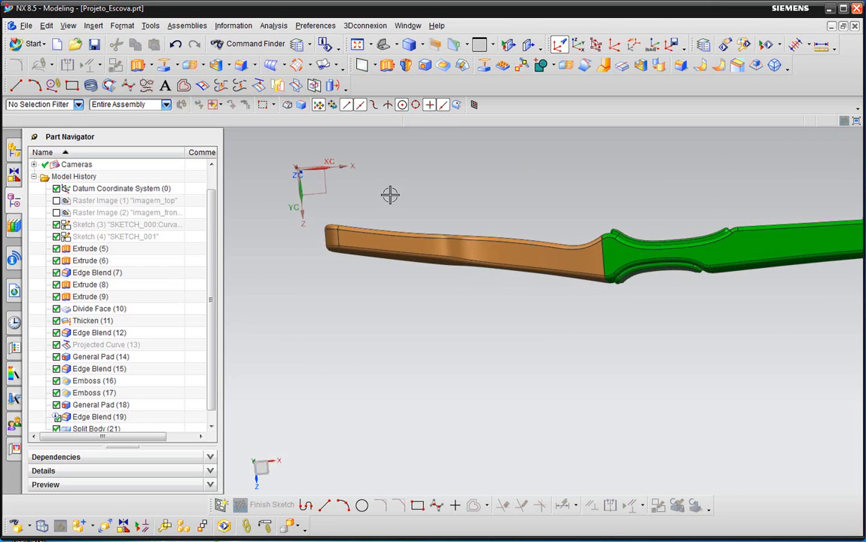
{"action": "middle_click_drag", "start_coordinate": [427, 286], "coordinate": [397, 249]}
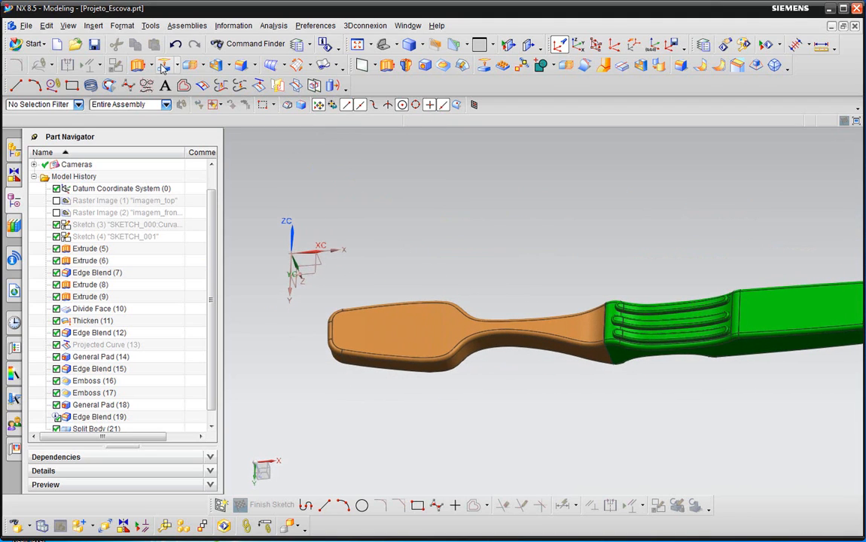
Start a Dynamic datum coordinate system referenced to the WCS and place its origin mid-face on the brush head, about X 23.7, Y 12.6, Z 18.6.
{"action": "left_click", "coordinate": [95, 27]}
{"action": "mouse_move", "coordinate": [128, 103]}
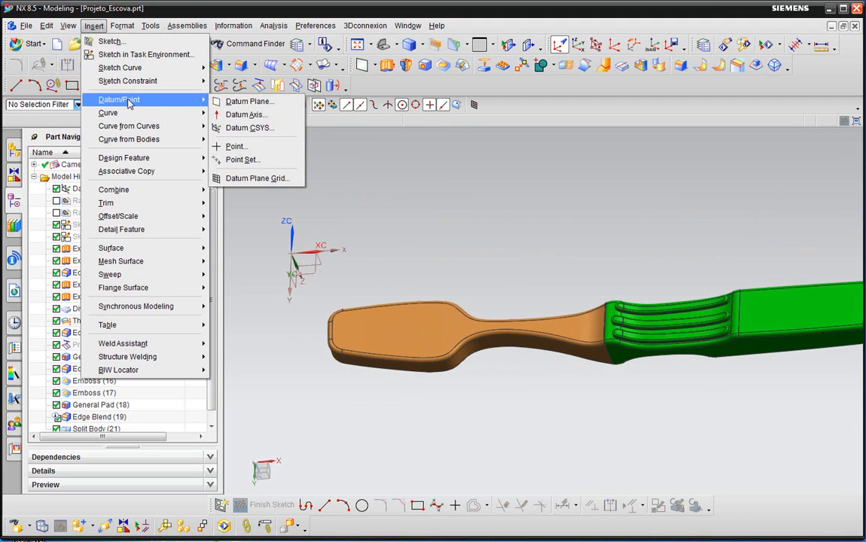
{"action": "left_click", "coordinate": [263, 129]}
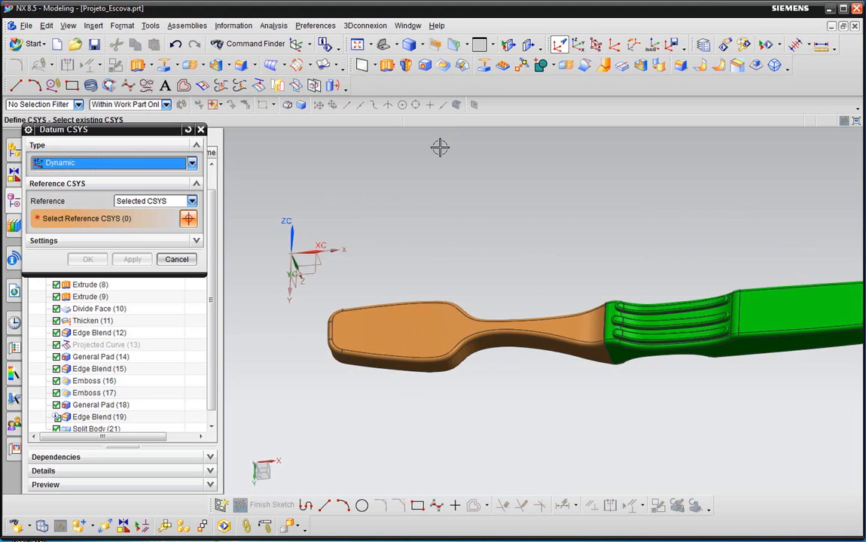
{"action": "left_click", "coordinate": [145, 202]}
{"action": "left_click", "coordinate": [125, 214]}
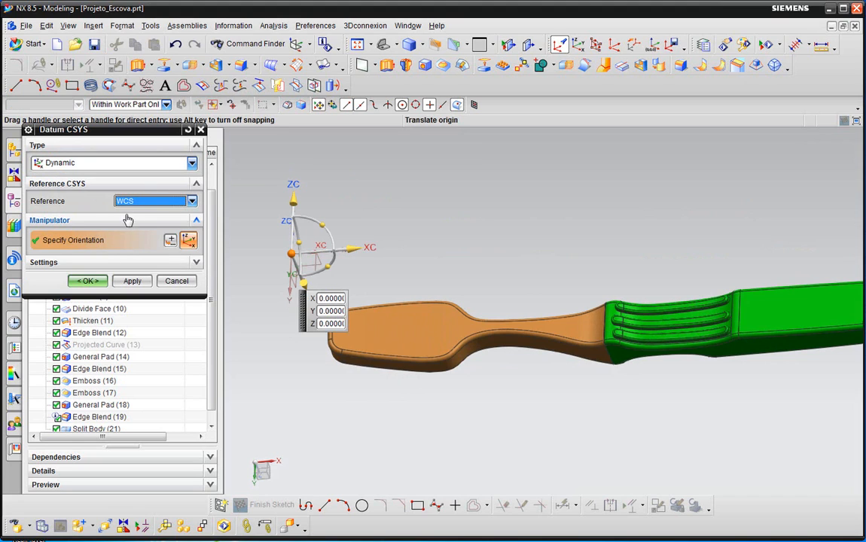
{"action": "scroll", "coordinate": [355, 375], "scroll_direction": "up", "scroll_amount": 3}
{"action": "scroll", "coordinate": [423, 299], "scroll_direction": "up", "scroll_amount": 2}
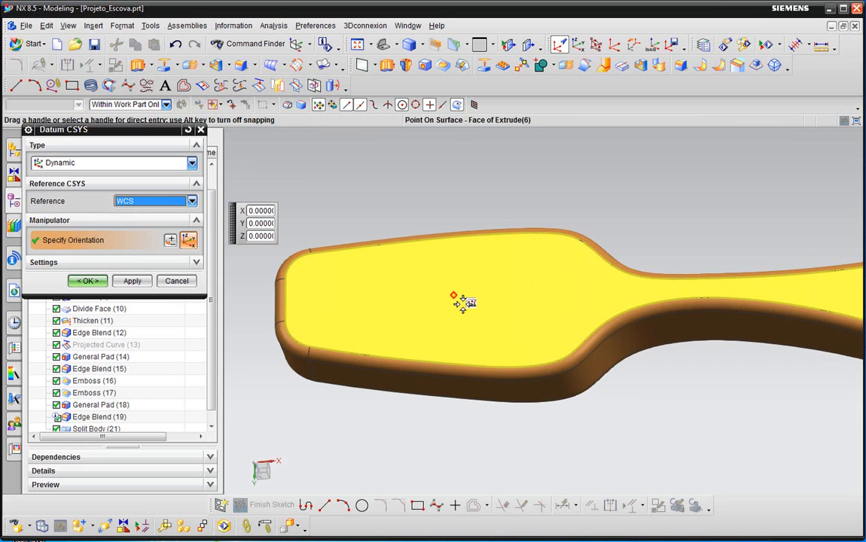
{"action": "left_click", "coordinate": [458, 300]}
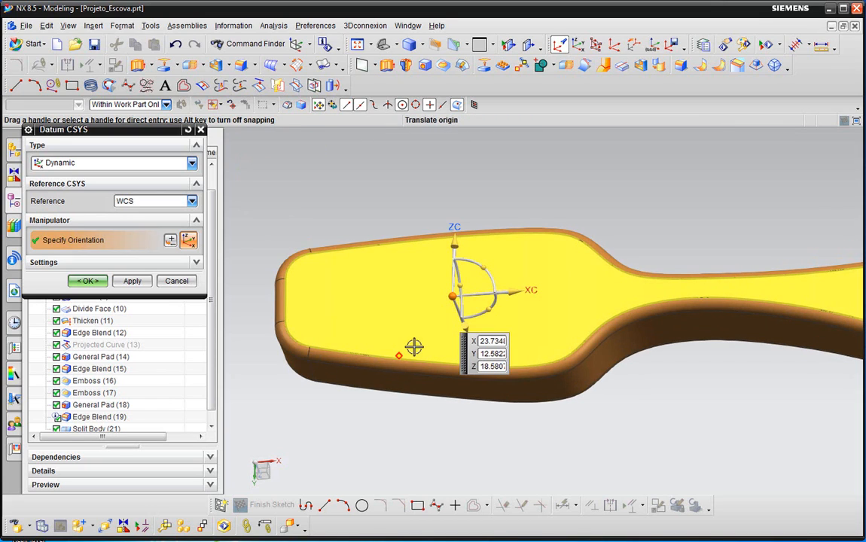
Align the ZC axis of the datum coordinate system with the large face of the brush head.
{"action": "left_click", "coordinate": [462, 253]}
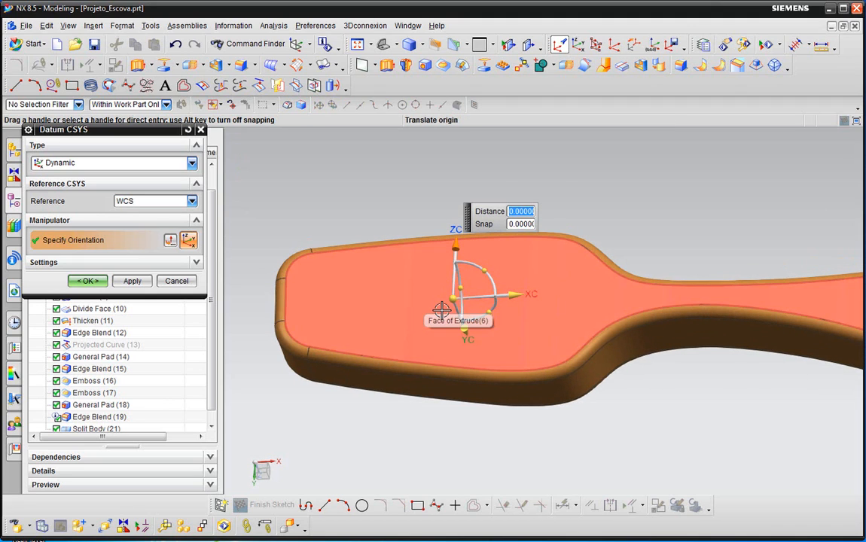
{"action": "scroll", "coordinate": [442, 311], "scroll_direction": "up", "scroll_amount": 2}
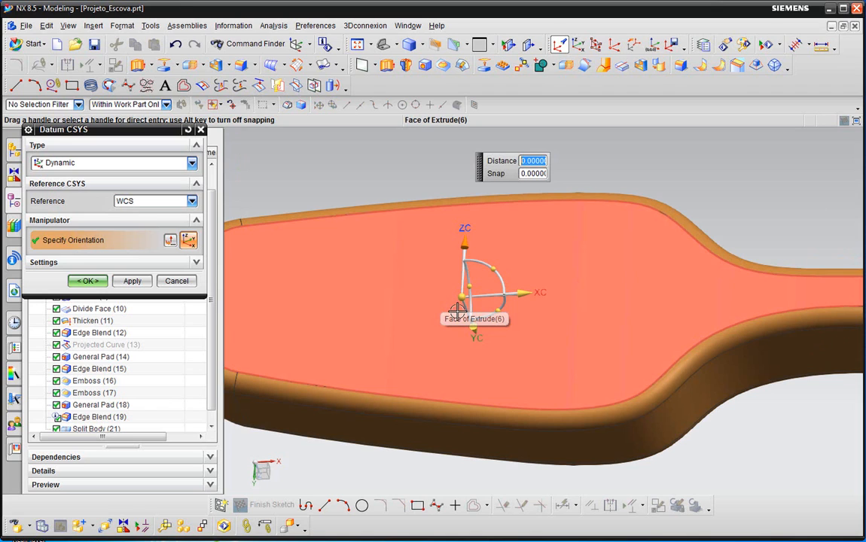
{"action": "left_click", "coordinate": [457, 311]}
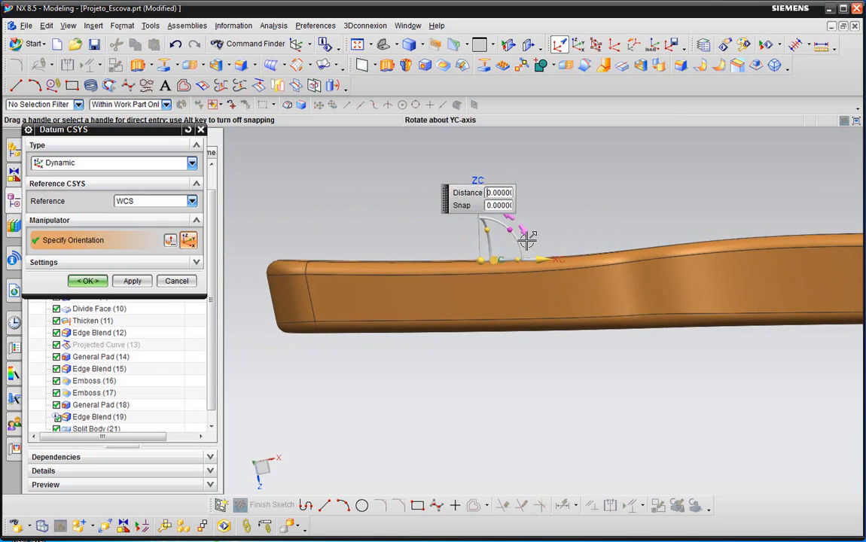
Fine-tune the datum coordinate system's rotation about its YC axis with a 1-degree snap and select the rotation handle about ZC.
{"action": "left_click", "coordinate": [527, 239]}
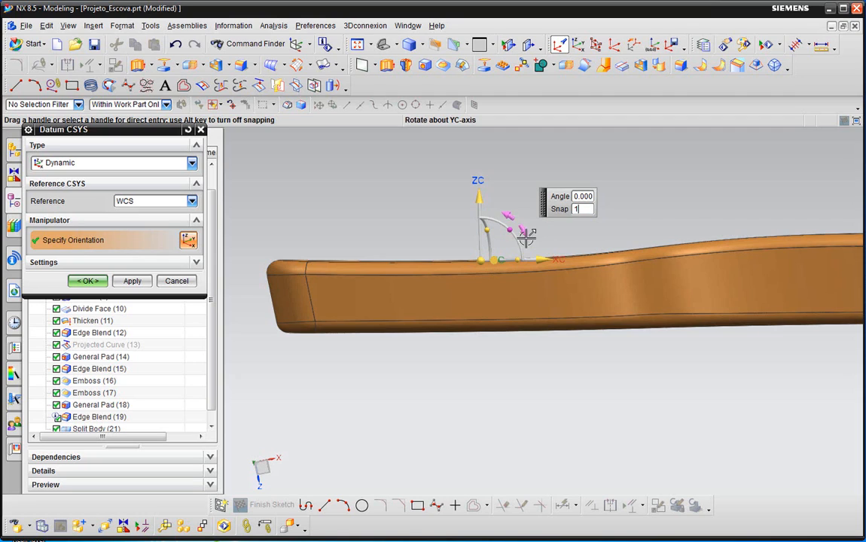
{"action": "left_click_drag", "start_coordinate": [525, 238], "coordinate": [524, 238]}
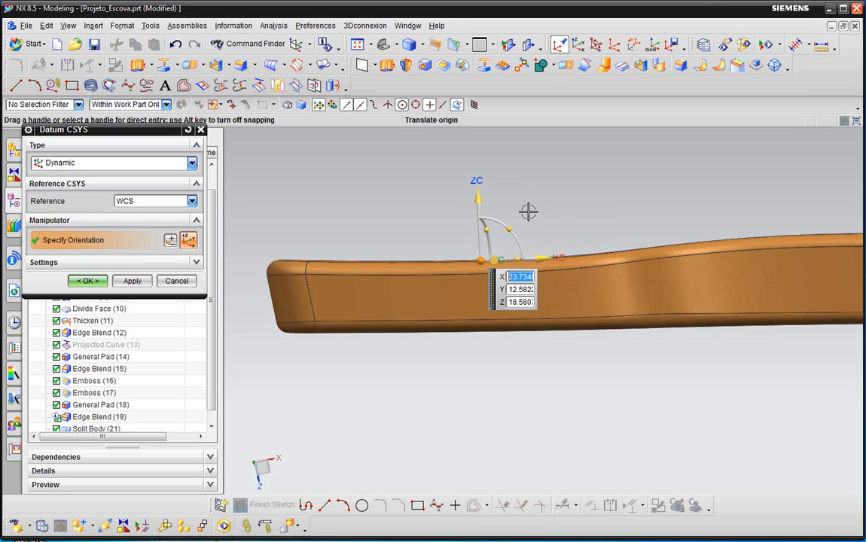
{"action": "middle_click_drag", "start_coordinate": [552, 205], "coordinate": [560, 239]}
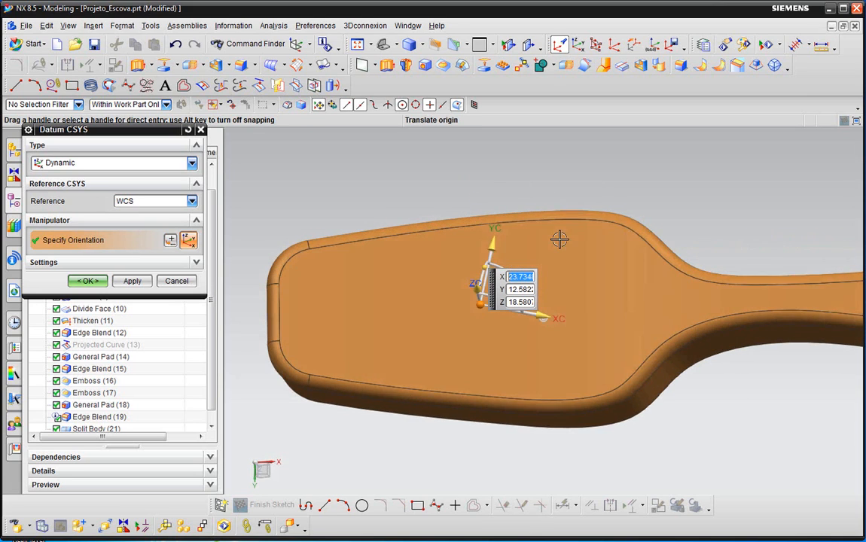
{"action": "left_click_drag", "start_coordinate": [522, 293], "coordinate": [521, 284]}
{"action": "middle_click_drag", "start_coordinate": [540, 227], "coordinate": [559, 167]}
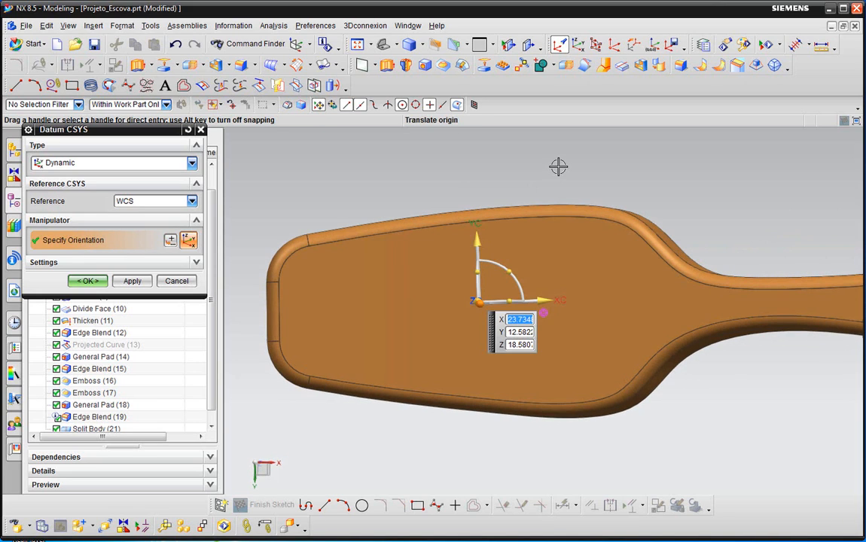
{"action": "left_click", "coordinate": [518, 284]}
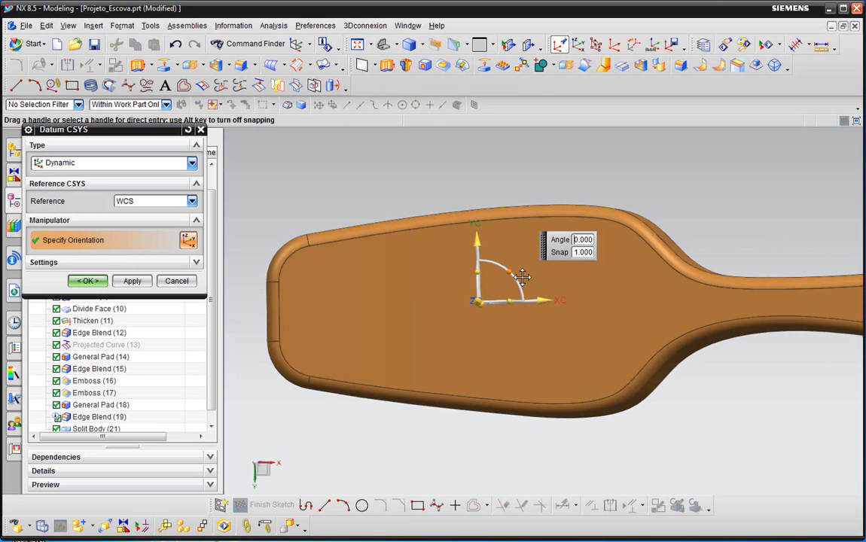
Shift the datum coordinate system 3 mm into the brush head along its negative ZC axis and create it.
{"action": "middle_click_drag", "start_coordinate": [555, 163], "coordinate": [452, 149]}
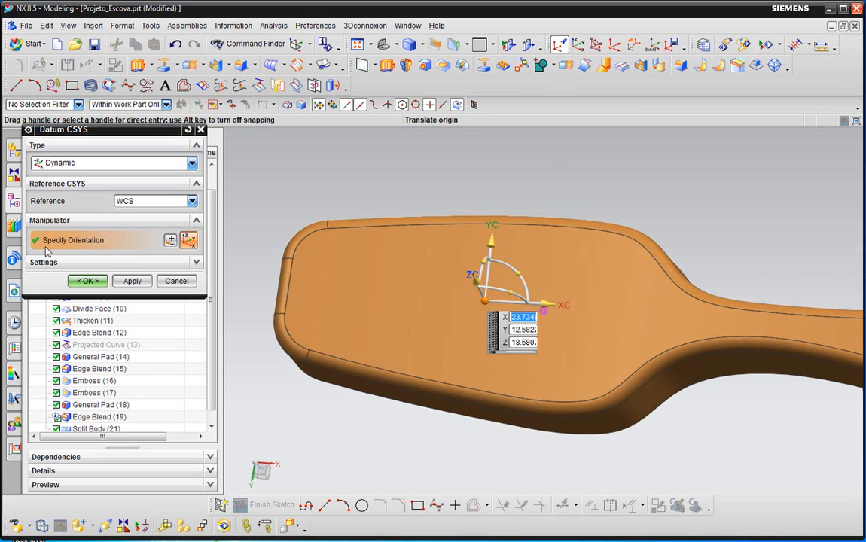
{"action": "middle_click_drag", "start_coordinate": [533, 215], "coordinate": [494, 225]}
{"action": "left_click_drag", "start_coordinate": [495, 224], "coordinate": [493, 238]}
{"action": "middle_click_drag", "start_coordinate": [493, 238], "coordinate": [491, 246]}
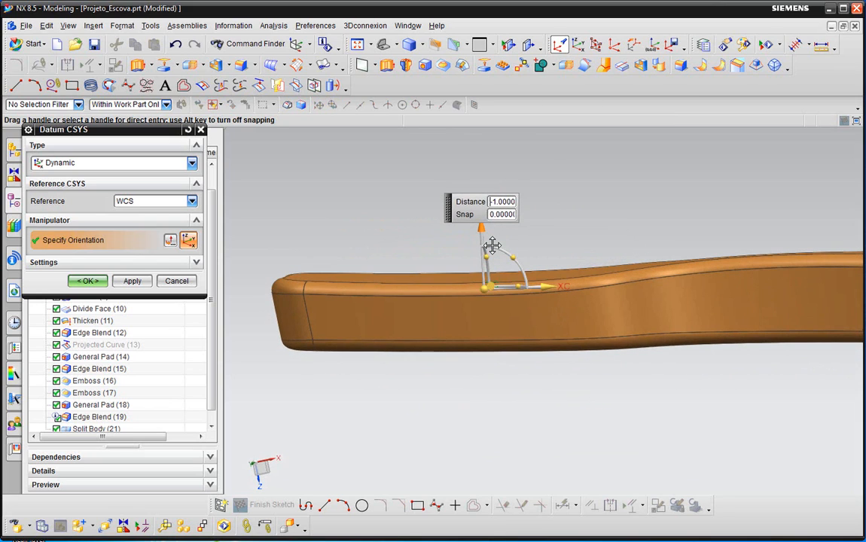
{"action": "left_click_drag", "start_coordinate": [492, 246], "coordinate": [494, 255]}
{"action": "left_click", "coordinate": [485, 299]}
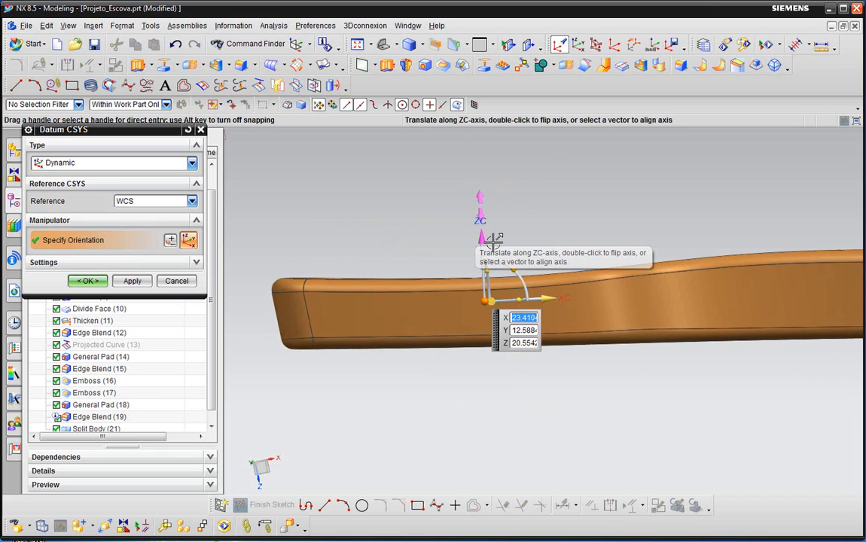
{"action": "left_click_drag", "start_coordinate": [493, 242], "coordinate": [404, 295]}
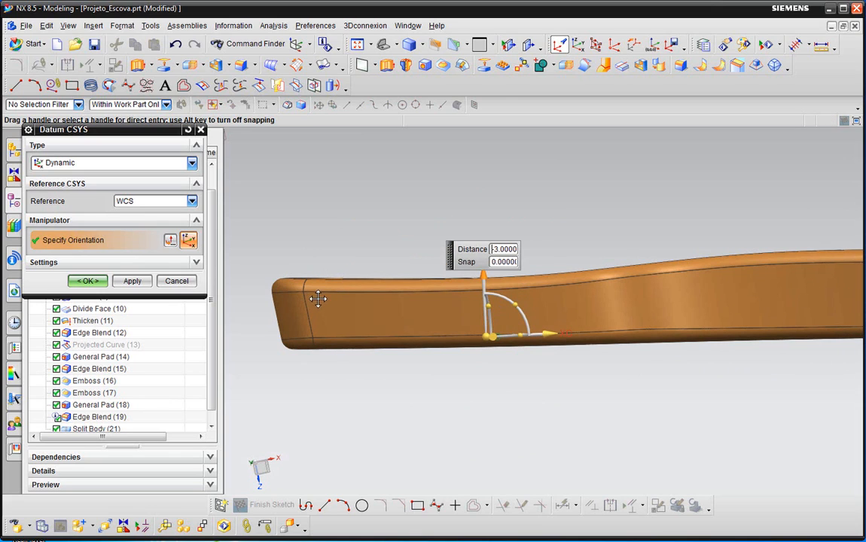
{"action": "left_click_drag", "start_coordinate": [312, 294], "coordinate": [443, 263]}
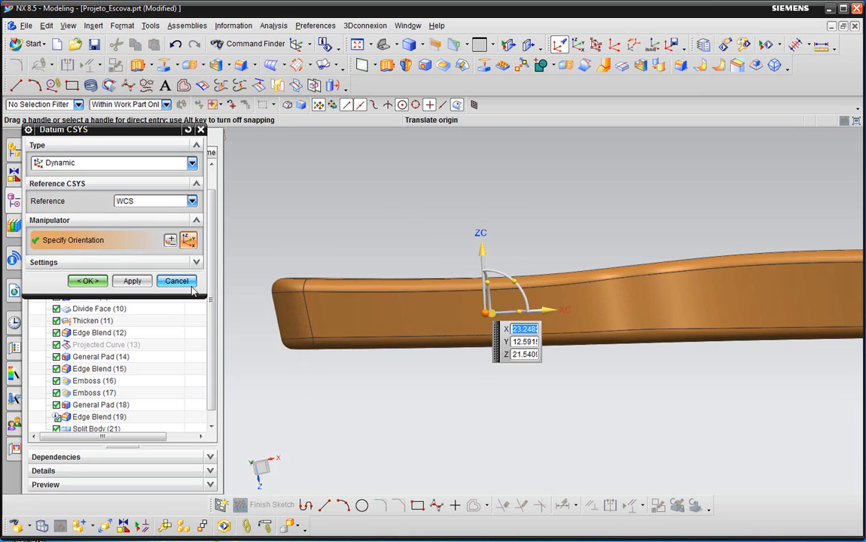
{"action": "left_click", "coordinate": [87, 280]}
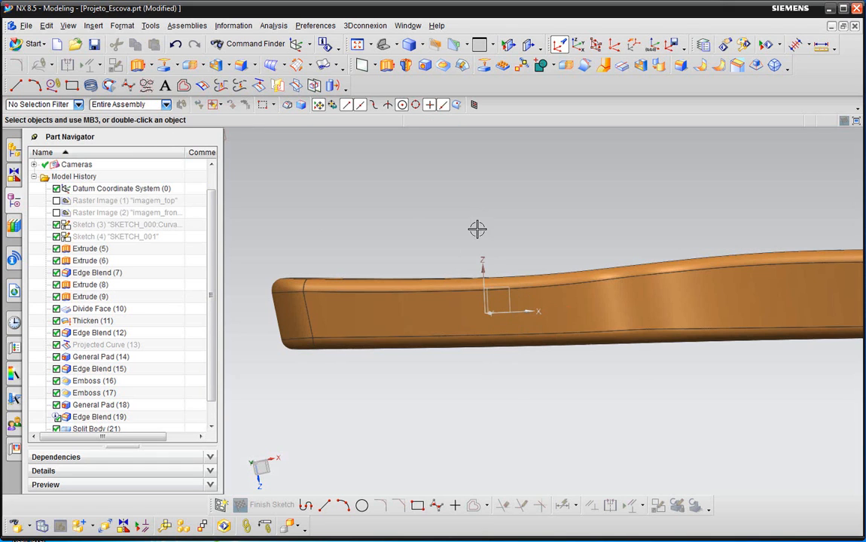
Inspect the datum coordinate system inside the brush head in Static Wireframe and restore the shaded display with edges.
{"action": "mouse_move", "coordinate": [478, 229]}
{"action": "middle_mouse_down"}
{"action": "mouse_move", "coordinate": [495, 225]}
{"action": "mouse_move", "coordinate": [533, 320]}
{"action": "mouse_move", "coordinate": [569, 288]}
{"action": "mouse_move", "coordinate": [752, 183]}
{"action": "mouse_move", "coordinate": [545, 201]}
{"action": "middle_mouse_up"}
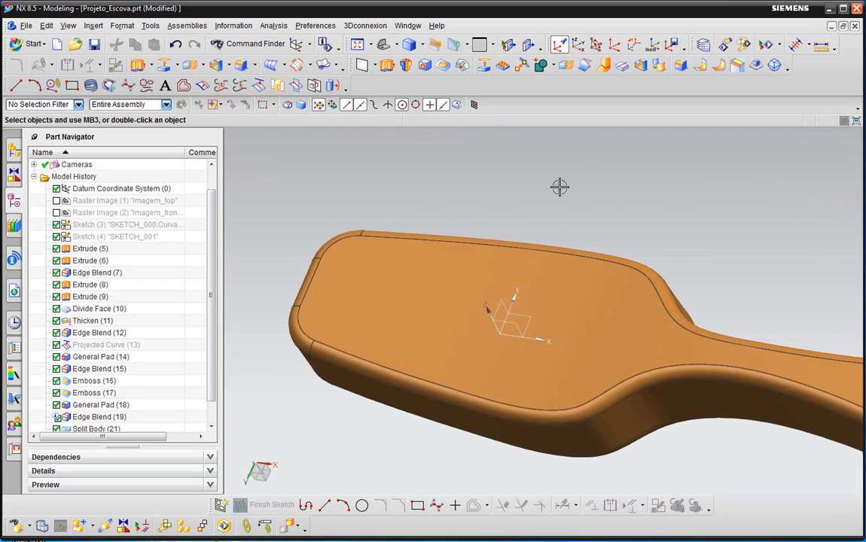
{"action": "left_click", "coordinate": [424, 44]}
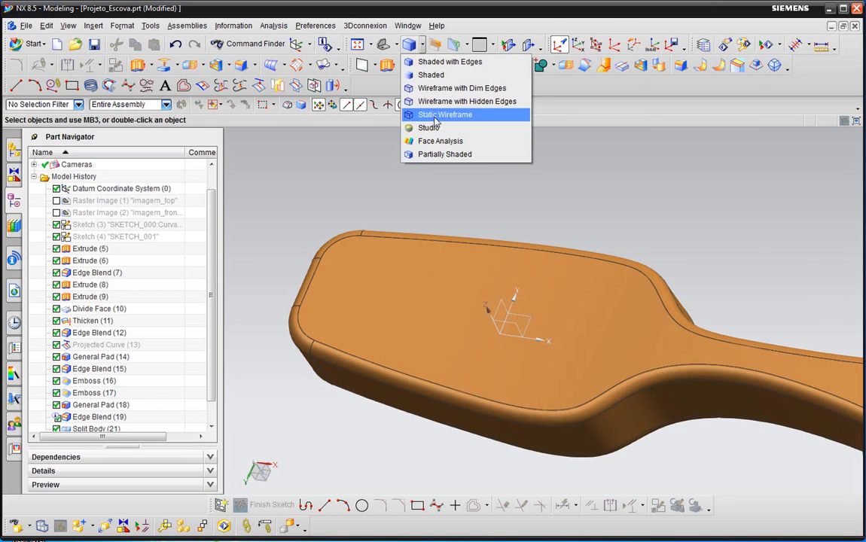
{"action": "left_click", "coordinate": [436, 117]}
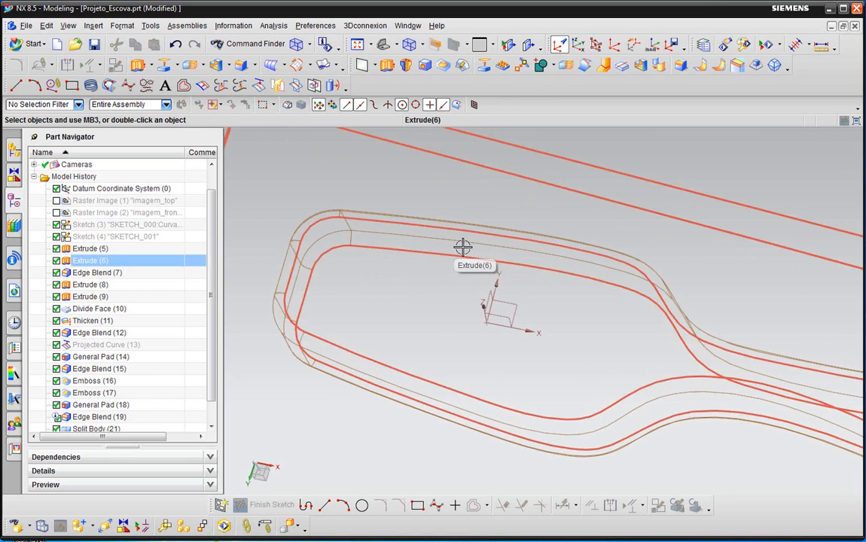
{"action": "right_click_drag", "start_coordinate": [704, 252], "coordinate": [713, 198]}
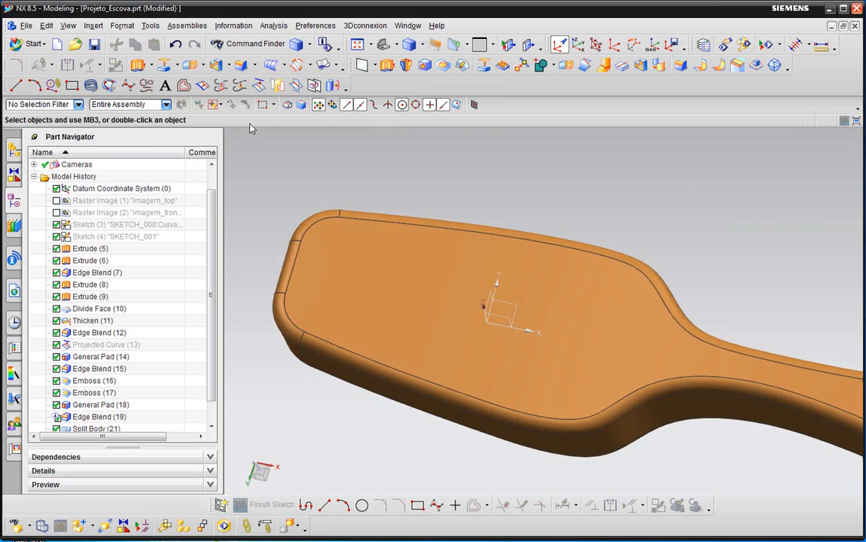
Start a Project Curve operation and select the face edges outlining the large flat face of the toothbrush head and neck.
{"action": "left_click", "coordinate": [259, 84]}
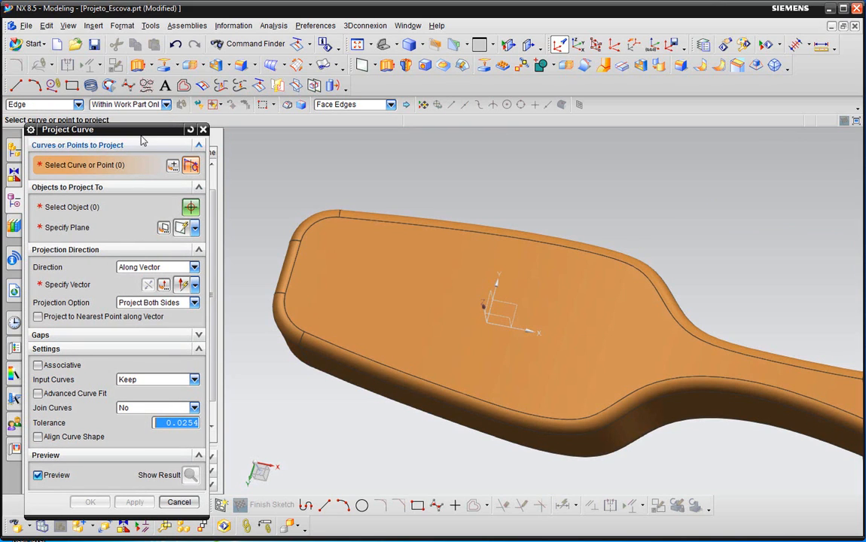
{"action": "left_click", "coordinate": [34, 104]}
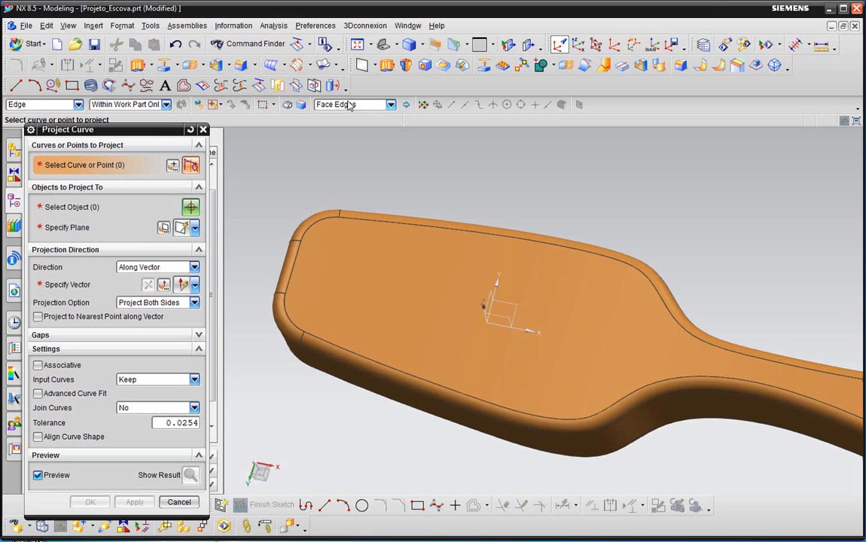
{"action": "left_click", "coordinate": [316, 104]}
{"action": "left_click", "coordinate": [343, 154]}
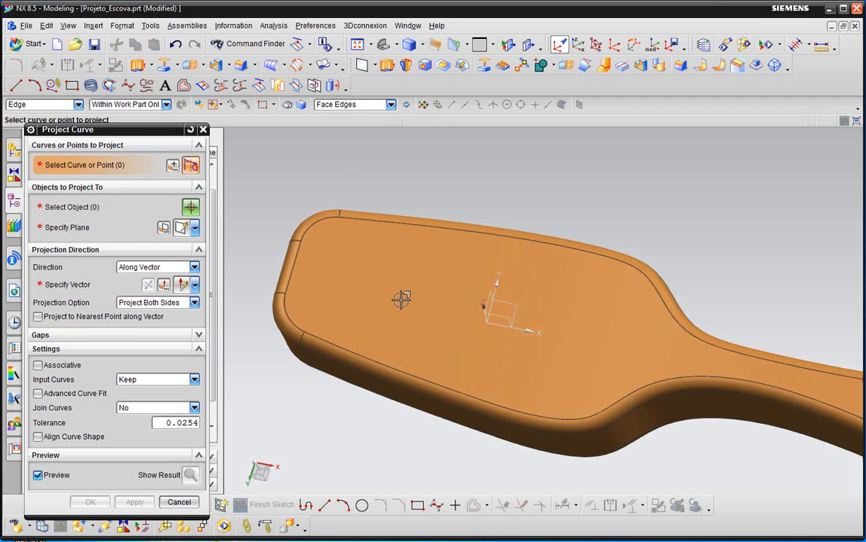
{"action": "left_click", "coordinate": [325, 240]}
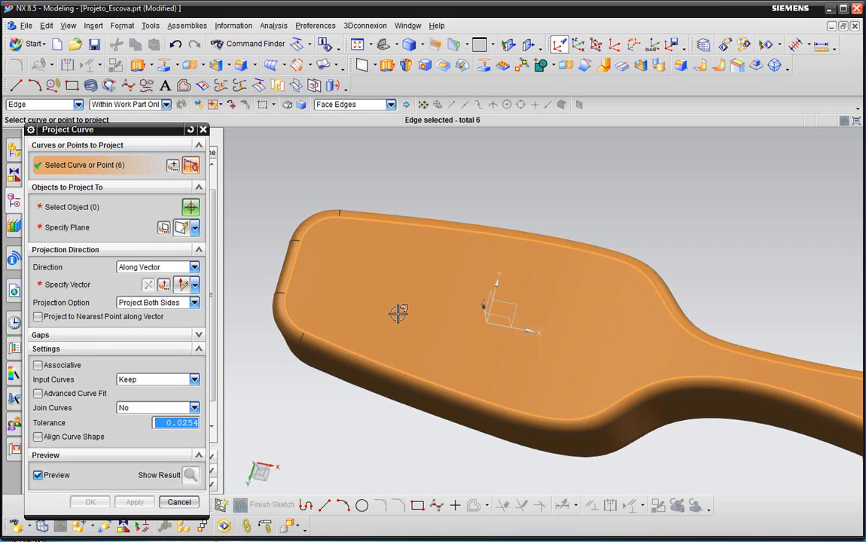
Use the XY plane of the head's datum coordinate system as projection target and the Y-axis vector as projection direction.
{"action": "scroll", "coordinate": [421, 291], "scroll_direction": "down", "scroll_amount": 3}
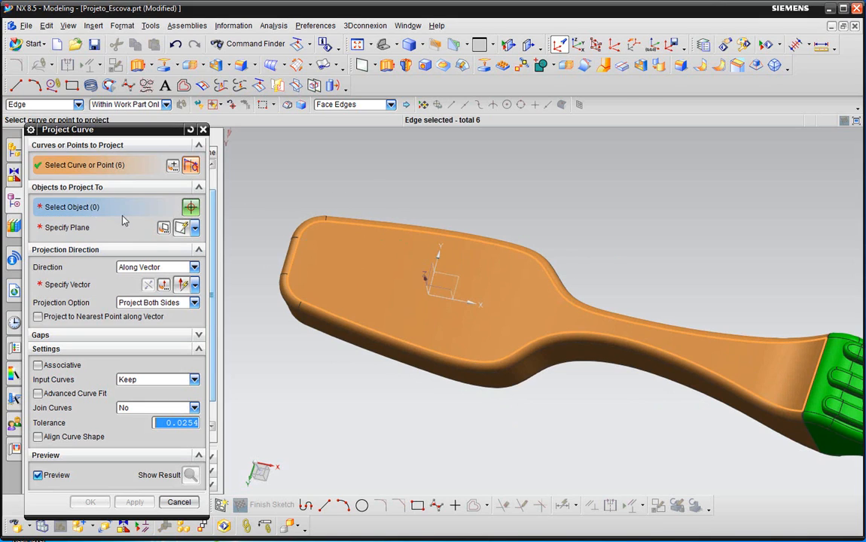
{"action": "left_click", "coordinate": [189, 207]}
{"action": "left_click", "coordinate": [468, 283]}
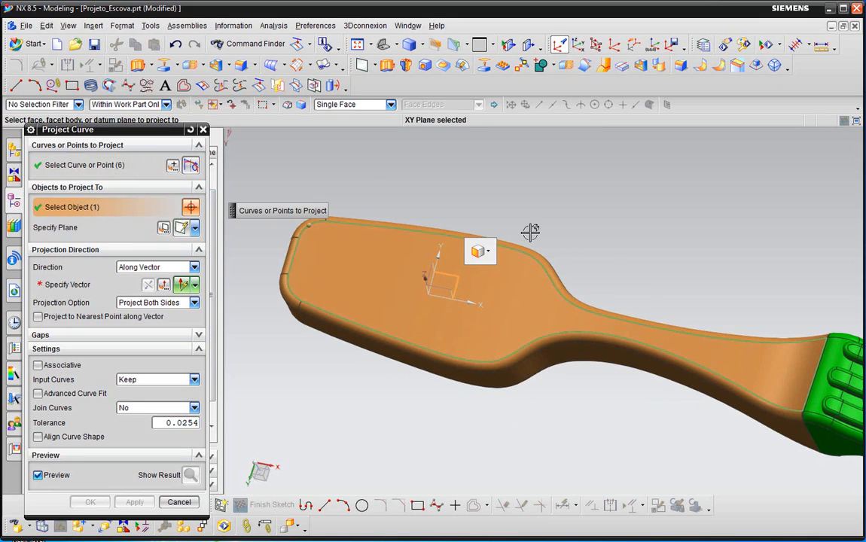
{"action": "left_click", "coordinate": [63, 288]}
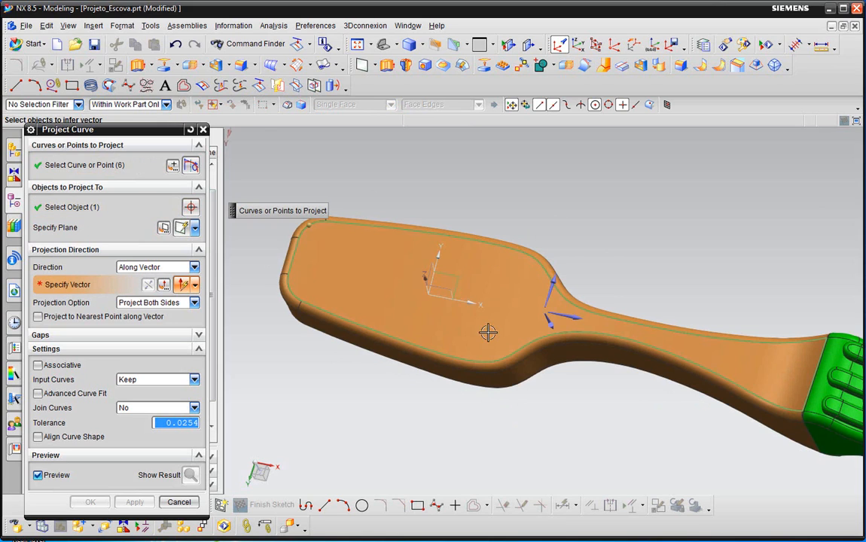
{"action": "left_click", "coordinate": [561, 322]}
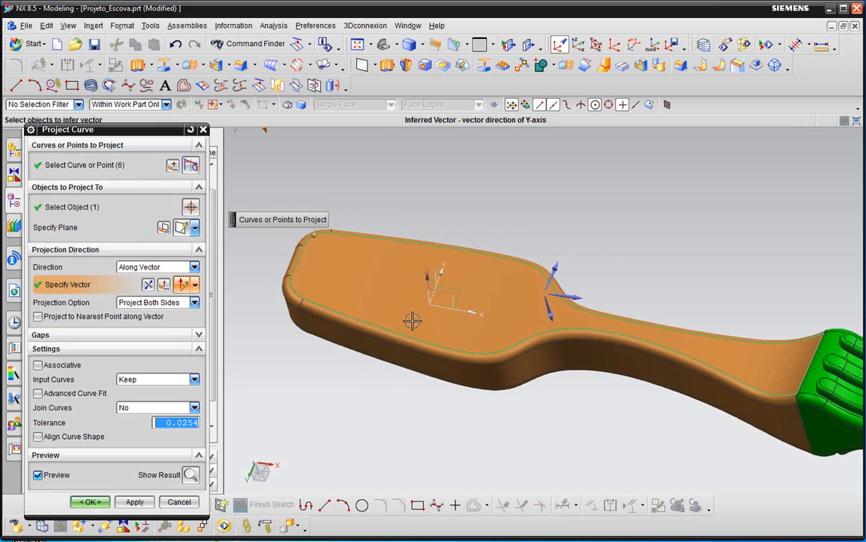
Switch the model to wireframe display and examine the projected curve preview inside the brush.
{"action": "left_click", "coordinate": [423, 45]}
{"action": "left_click", "coordinate": [445, 114]}
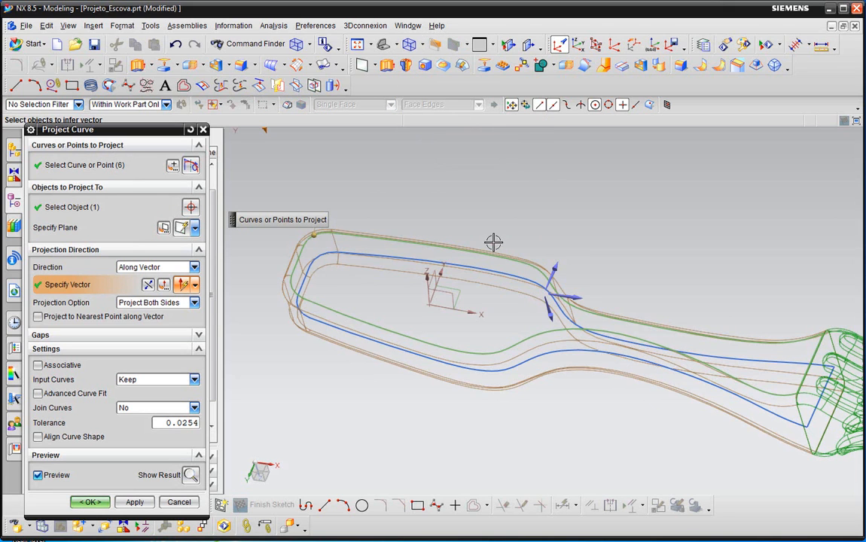
{"action": "middle_click_drag", "start_coordinate": [493, 242], "coordinate": [386, 358]}
{"action": "mouse_move", "coordinate": [439, 249]}
{"action": "middle_mouse_down"}
{"action": "mouse_move", "coordinate": [486, 274]}
{"action": "mouse_move", "coordinate": [487, 225]}
{"action": "mouse_move", "coordinate": [251, 324]}
{"action": "middle_mouse_up"}
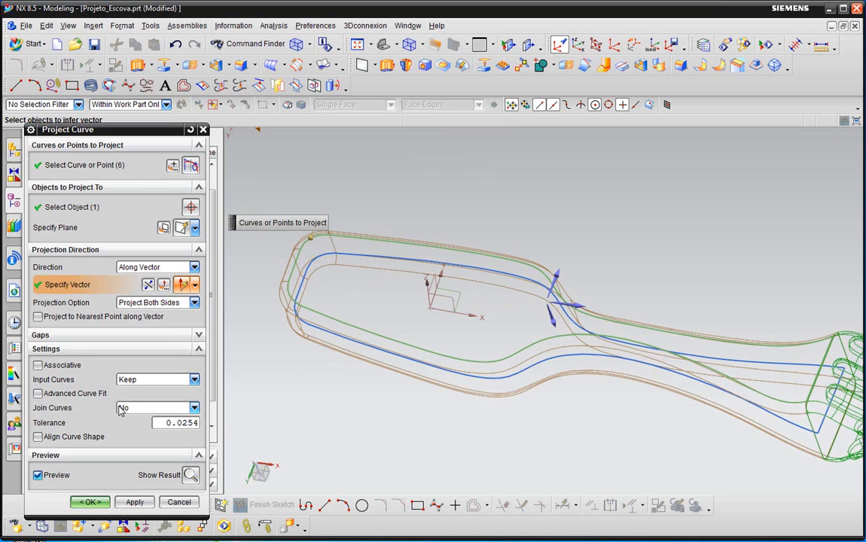
Set the projection tolerance to .01 and create the projected curves.
{"action": "left_click", "coordinate": [178, 428]}
{"action": "type", "text": ".01"}
{"action": "left_click", "coordinate": [90, 502]}
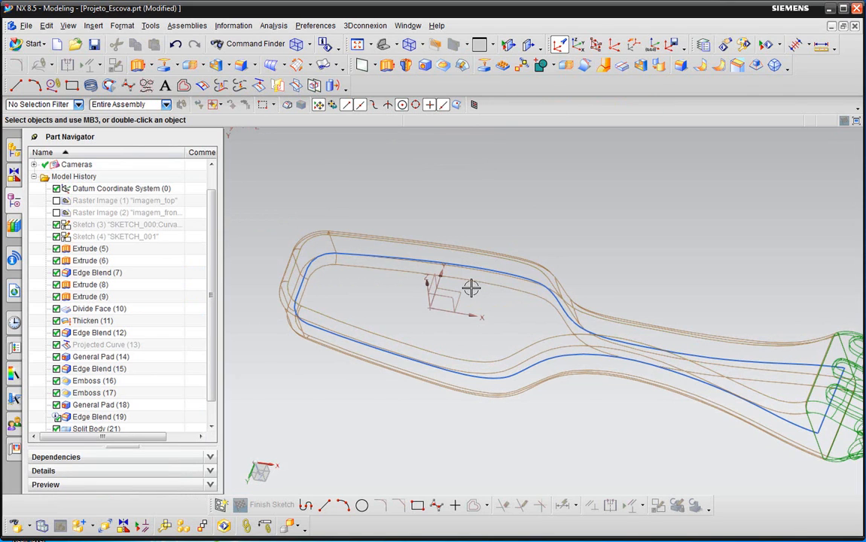
Hide the toothbrush's solid bodies so only the projected outline and the datum coordinate systems remain displayed.
{"action": "scroll", "coordinate": [519, 238], "scroll_direction": "up", "scroll_amount": 5}
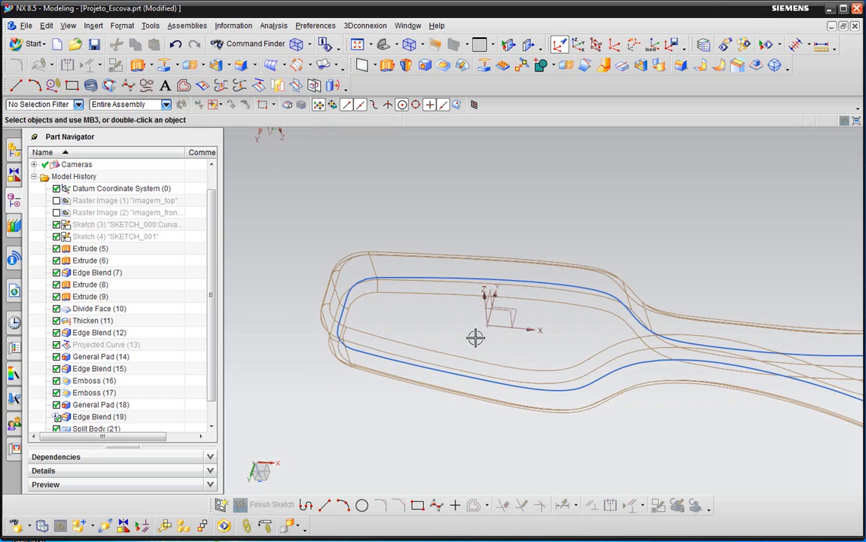
{"action": "left_click", "coordinate": [625, 285]}
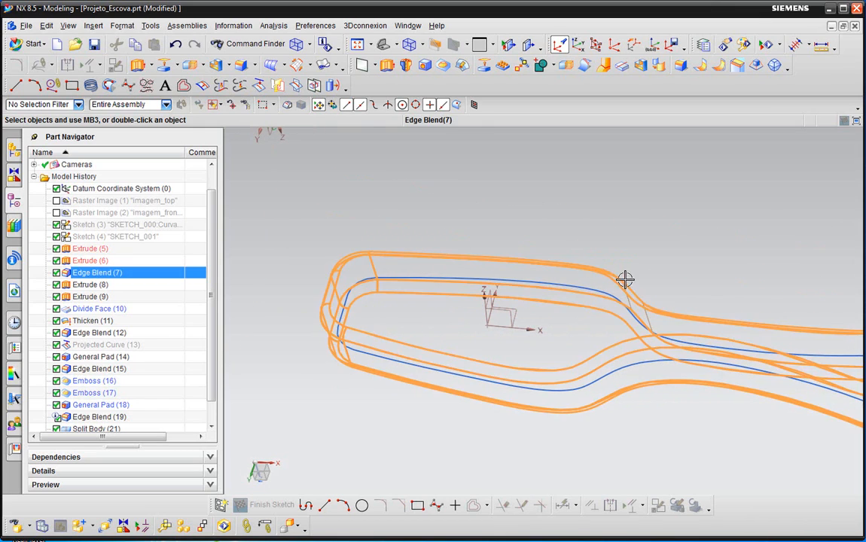
{"action": "left_click", "coordinate": [659, 260]}
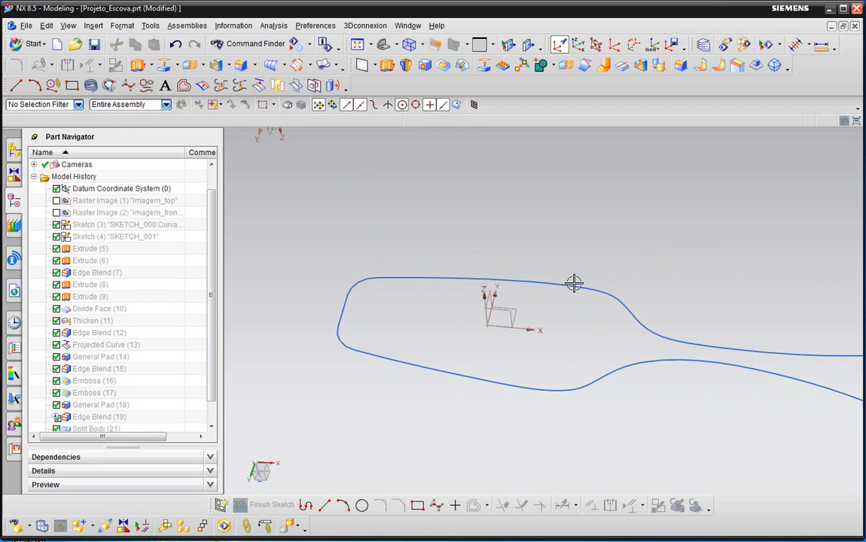
Orient the WCS to the datum coordinate system inside the brush head, using Selected CSYS as the reference.
{"action": "mouse_move", "coordinate": [657, 320]}
{"action": "middle_mouse_down"}
{"action": "mouse_move", "coordinate": [626, 368]}
{"action": "mouse_move", "coordinate": [557, 342]}
{"action": "middle_mouse_up"}
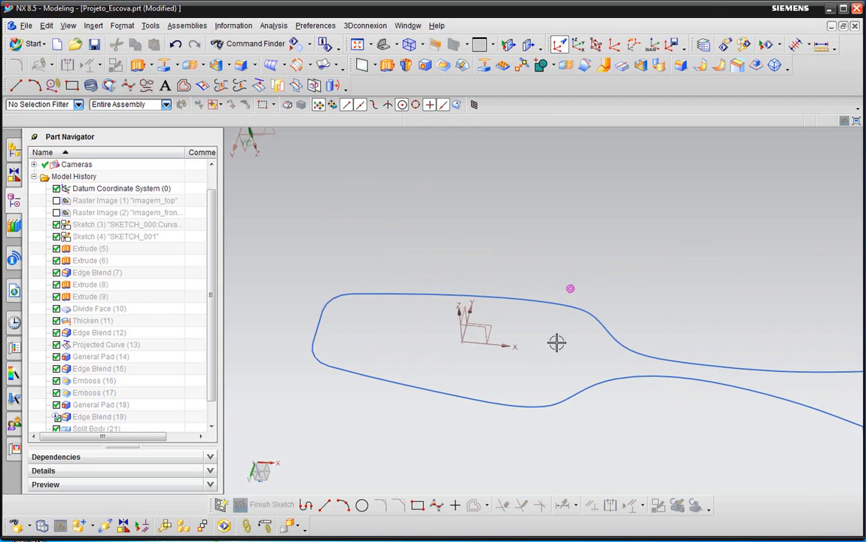
{"action": "mouse_move", "coordinate": [480, 338]}
{"action": "middle_mouse_down"}
{"action": "mouse_move", "coordinate": [570, 305]}
{"action": "mouse_move", "coordinate": [538, 348]}
{"action": "mouse_move", "coordinate": [544, 342]}
{"action": "mouse_move", "coordinate": [532, 343]}
{"action": "middle_mouse_up"}
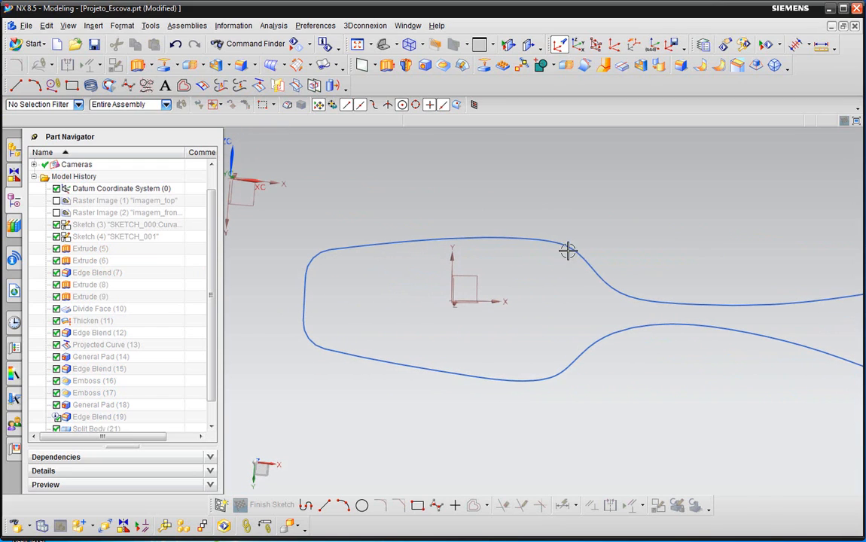
{"action": "mouse_move", "coordinate": [571, 295]}
{"action": "middle_mouse_down"}
{"action": "mouse_move", "coordinate": [582, 293]}
{"action": "mouse_move", "coordinate": [572, 275]}
{"action": "mouse_move", "coordinate": [495, 323]}
{"action": "mouse_move", "coordinate": [528, 327]}
{"action": "middle_mouse_up"}
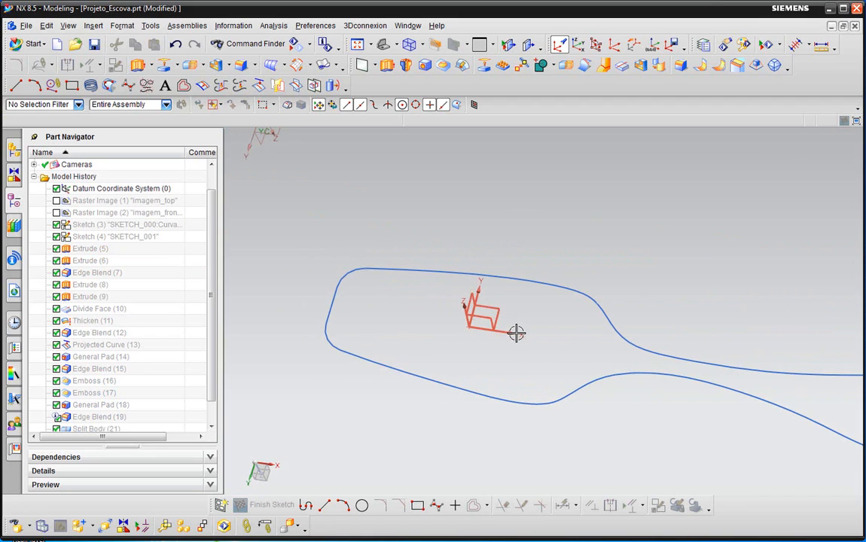
{"action": "mouse_move", "coordinate": [551, 331]}
{"action": "middle_mouse_down"}
{"action": "mouse_move", "coordinate": [559, 337]}
{"action": "mouse_move", "coordinate": [536, 325]}
{"action": "mouse_move", "coordinate": [561, 325]}
{"action": "mouse_move", "coordinate": [547, 330]}
{"action": "middle_mouse_up"}
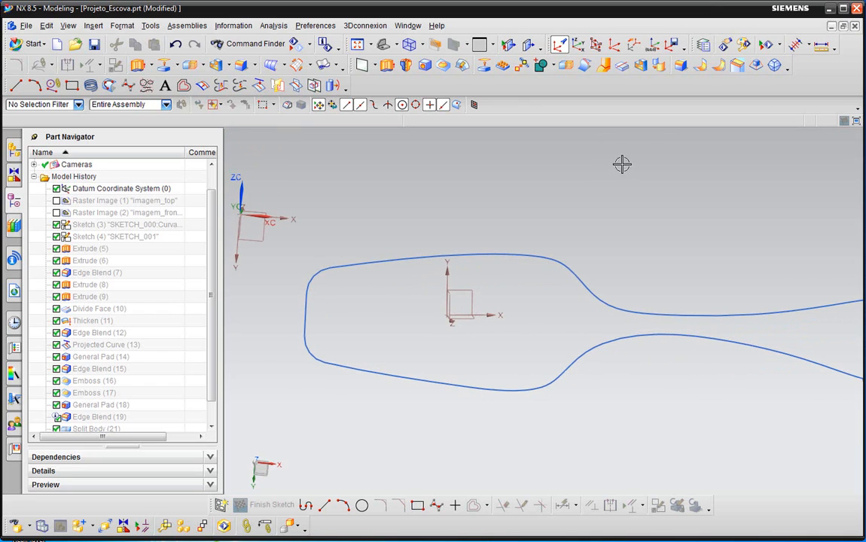
{"action": "left_click", "coordinate": [632, 46]}
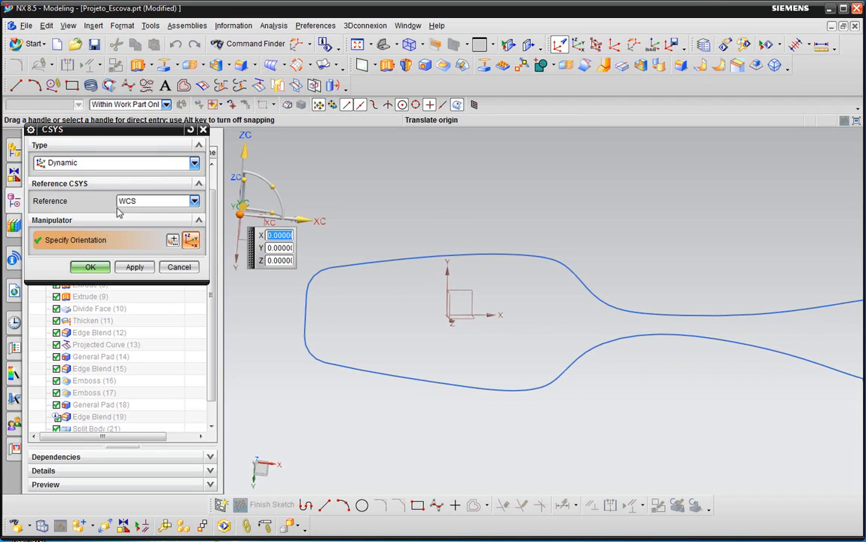
{"action": "left_click", "coordinate": [148, 201]}
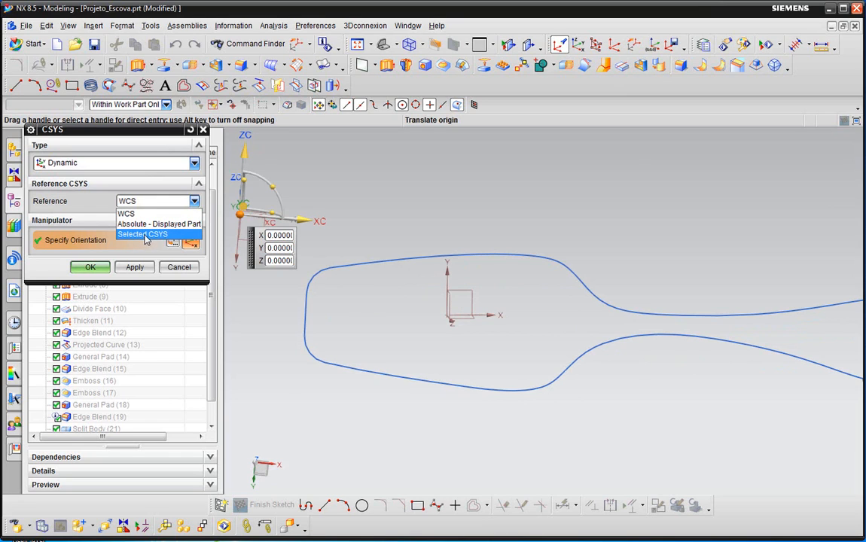
{"action": "left_click", "coordinate": [145, 235]}
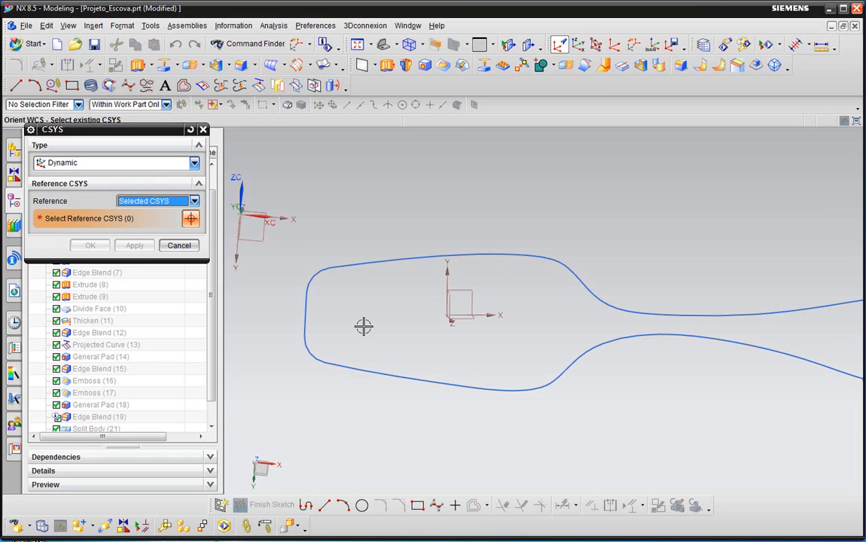
{"action": "left_click", "coordinate": [455, 320]}
{"action": "mouse_move", "coordinate": [564, 314]}
{"action": "middle_mouse_down"}
{"action": "mouse_move", "coordinate": [620, 257]}
{"action": "mouse_move", "coordinate": [627, 217]}
{"action": "middle_mouse_up"}
{"action": "left_click", "coordinate": [88, 289]}
Set the view to the WCS so the projected outline is seen square to its plane.
{"action": "mouse_move", "coordinate": [496, 265]}
{"action": "middle_mouse_down"}
{"action": "mouse_move", "coordinate": [509, 250]}
{"action": "mouse_move", "coordinate": [448, 256]}
{"action": "middle_mouse_up"}
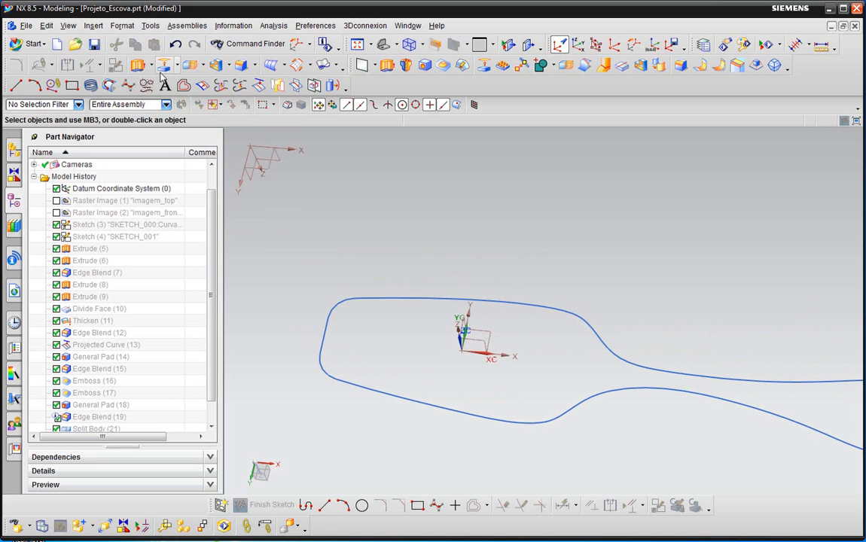
{"action": "left_click", "coordinate": [68, 26]}
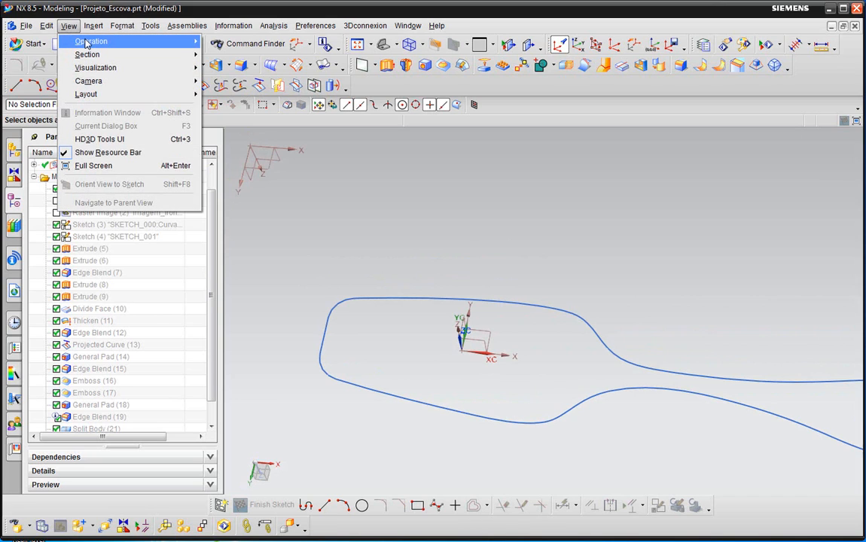
{"action": "mouse_move", "coordinate": [86, 43]}
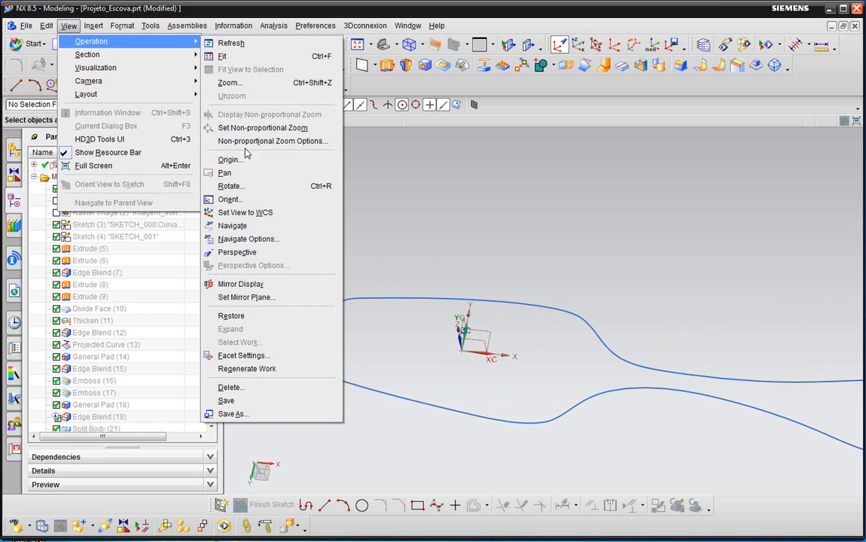
{"action": "left_click", "coordinate": [266, 216]}
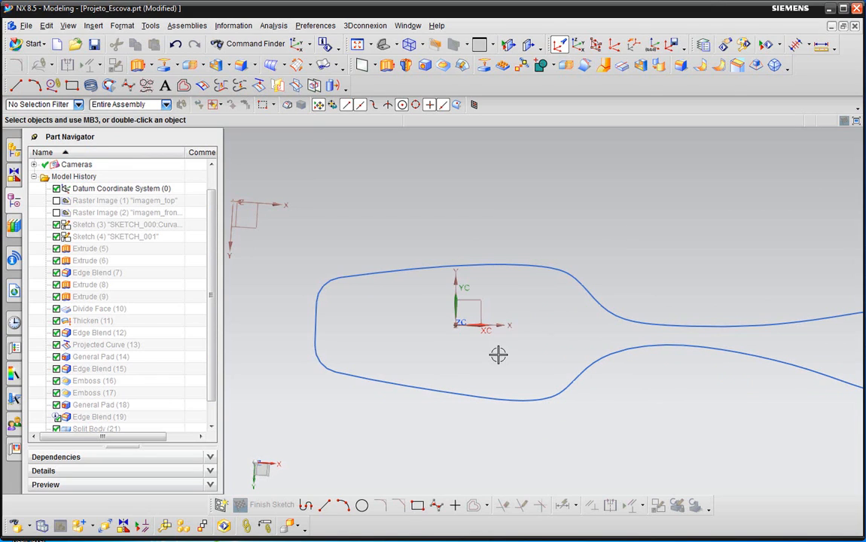
Delete the short straight curve closing the projected outline at the handle end.
{"action": "scroll", "coordinate": [563, 333], "scroll_direction": "up", "scroll_amount": 1}
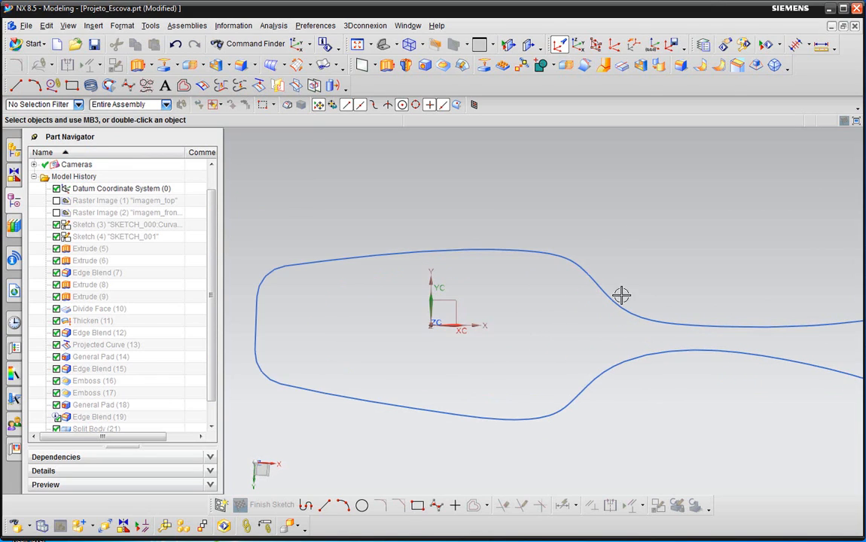
{"action": "scroll", "coordinate": [622, 295], "scroll_direction": "down", "scroll_amount": 1}
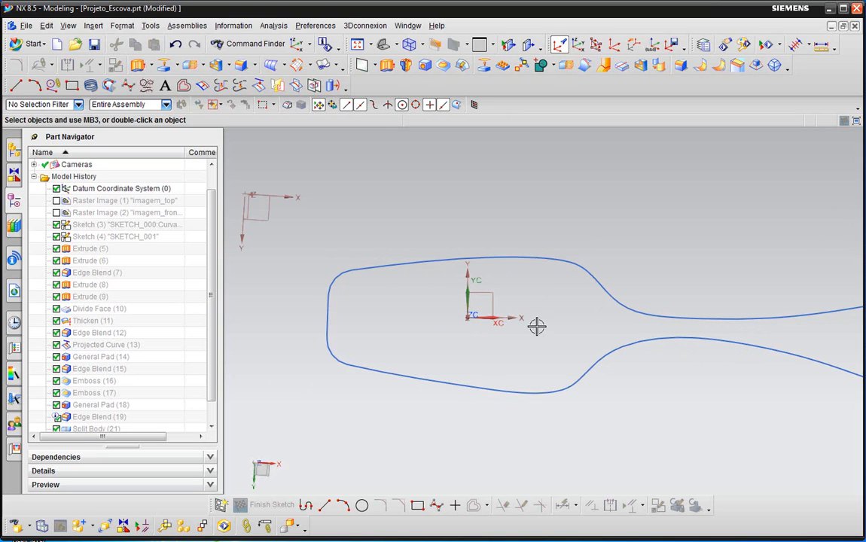
{"action": "scroll", "coordinate": [474, 331], "scroll_direction": "down", "scroll_amount": 1}
{"action": "scroll", "coordinate": [479, 347], "scroll_direction": "down", "scroll_amount": 1}
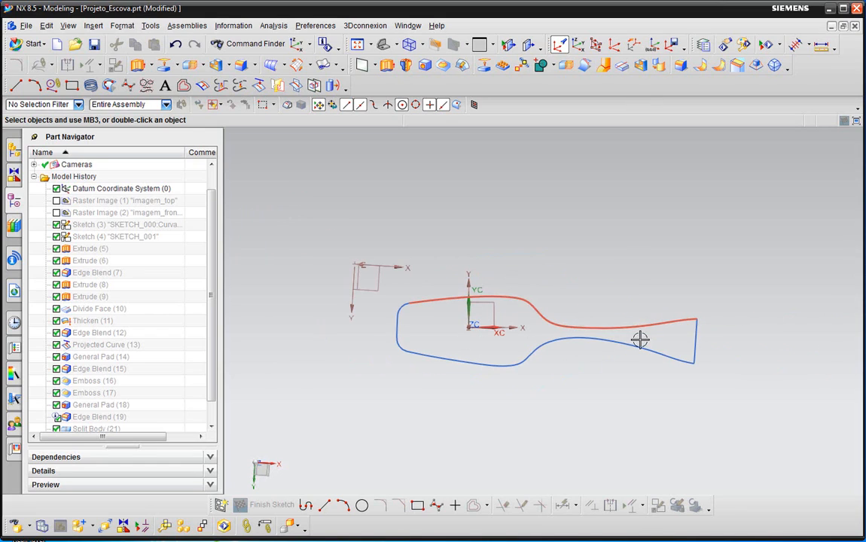
{"action": "left_click", "coordinate": [696, 348]}
{"action": "left_click", "coordinate": [777, 316]}
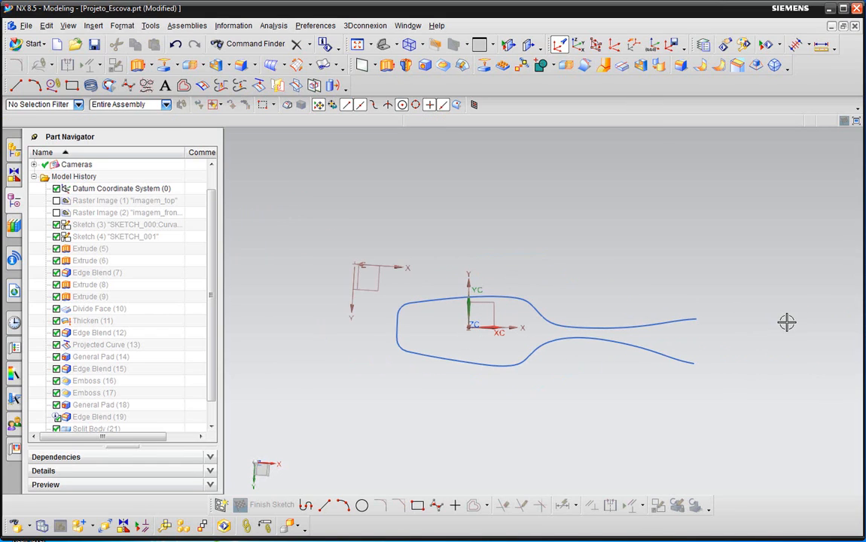
Try to offset the whole projected outline inward by 1.5 mm with Offset Curve.
{"action": "scroll", "coordinate": [539, 312], "scroll_direction": "up", "scroll_amount": 2}
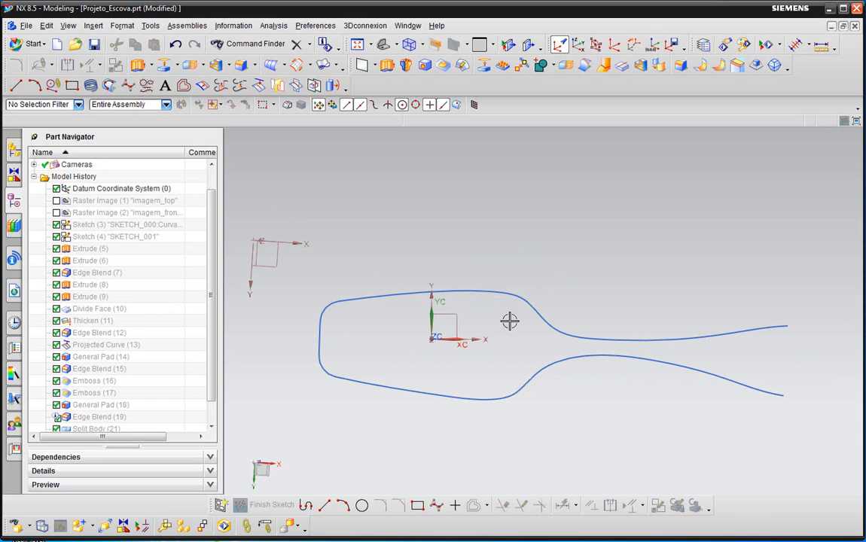
{"action": "scroll", "coordinate": [527, 327], "scroll_direction": "up", "scroll_amount": 2}
{"action": "scroll", "coordinate": [595, 332], "scroll_direction": "down", "scroll_amount": 3}
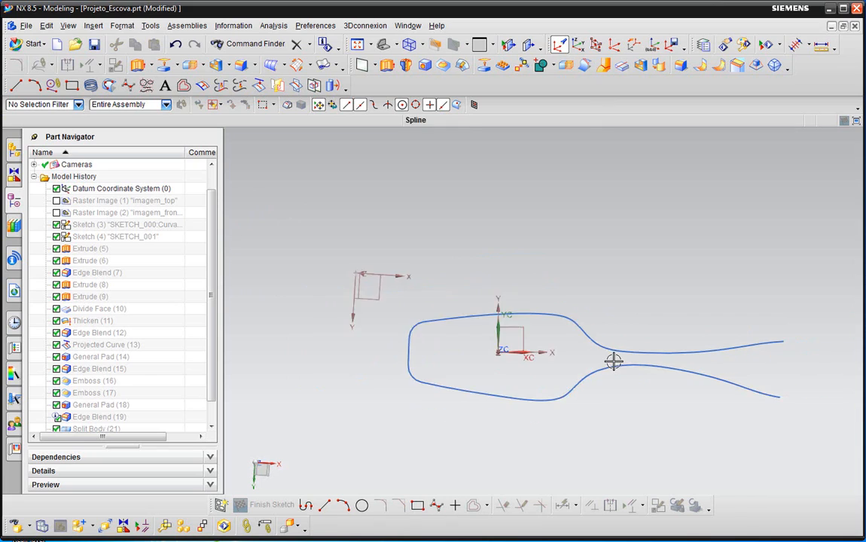
{"action": "scroll", "coordinate": [614, 362], "scroll_direction": "down", "scroll_amount": 1}
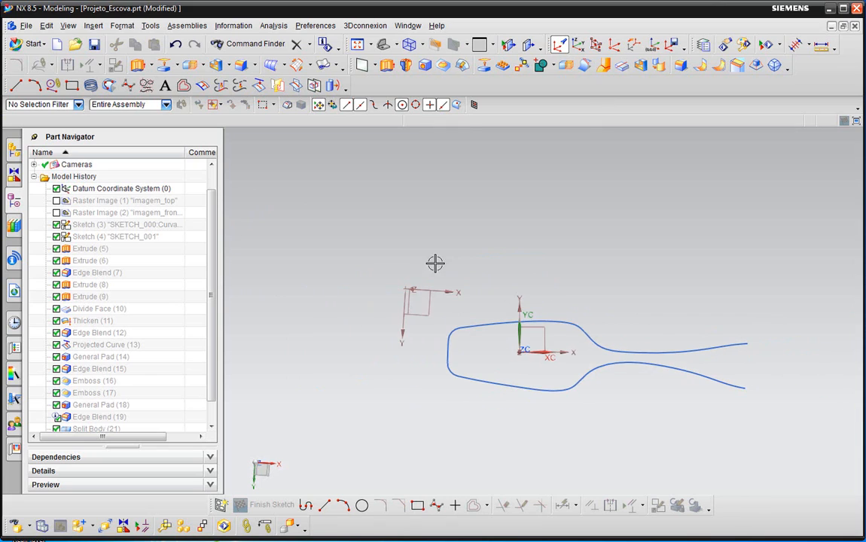
{"action": "left_click", "coordinate": [185, 86]}
{"action": "scroll", "coordinate": [490, 335], "scroll_direction": "up", "scroll_amount": 2}
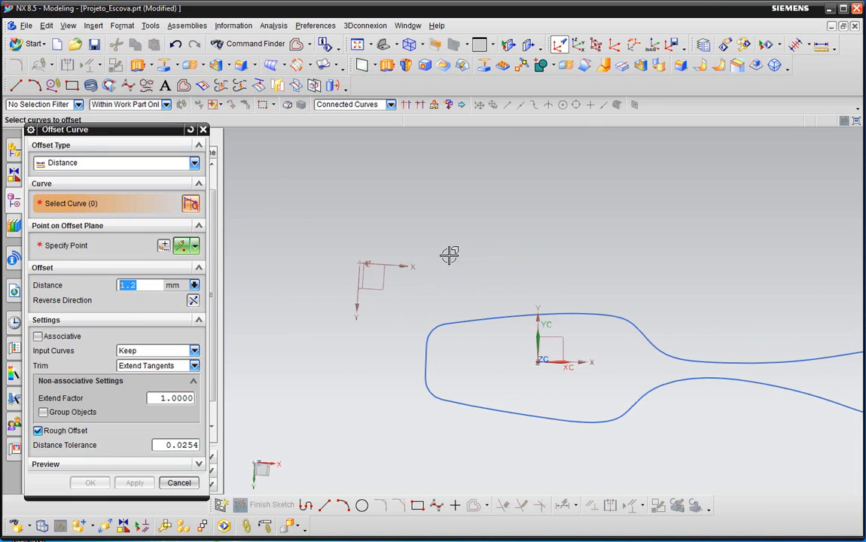
{"action": "left_click", "coordinate": [619, 316]}
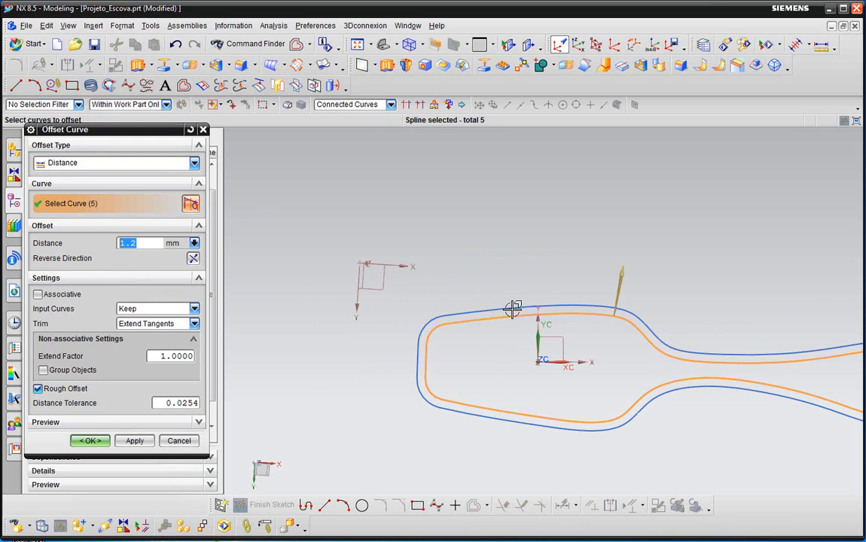
{"action": "left_click", "coordinate": [193, 260]}
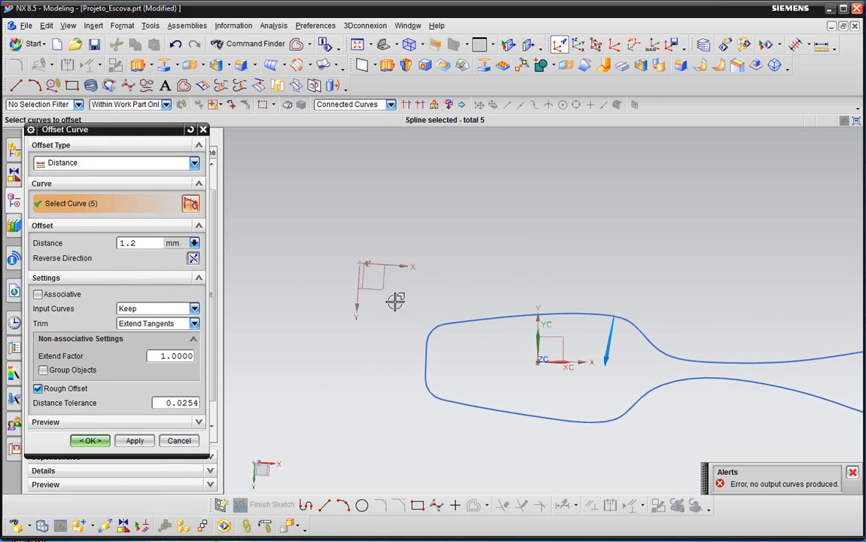
{"action": "left_click", "coordinate": [154, 245]}
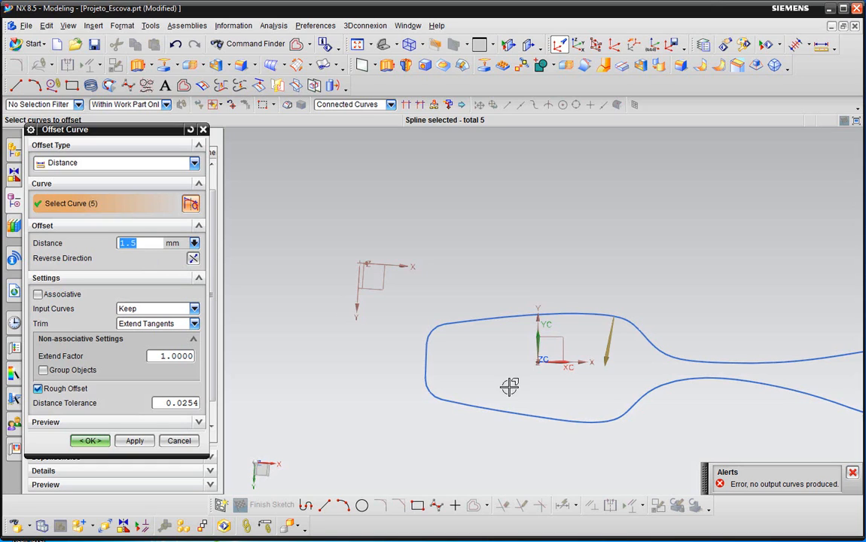
{"action": "scroll", "coordinate": [451, 325], "scroll_direction": "down", "scroll_amount": 3}
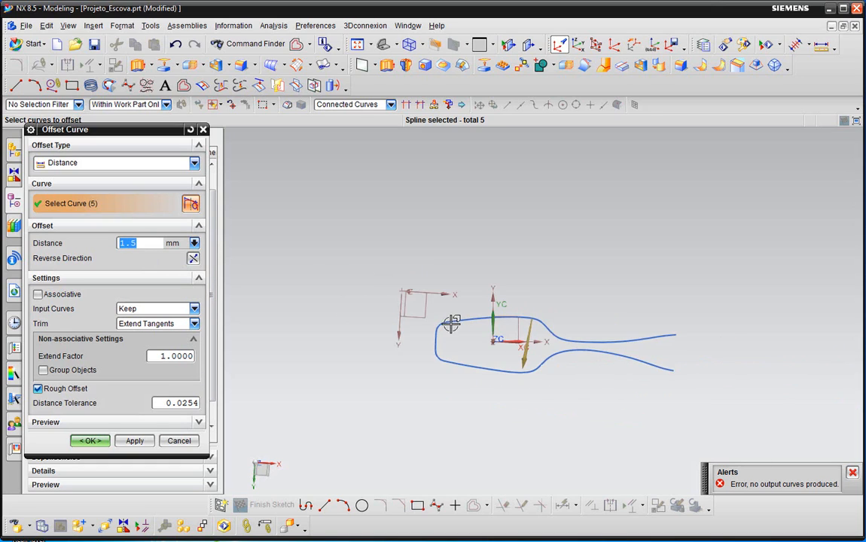
{"action": "scroll", "coordinate": [506, 341], "scroll_direction": "up", "scroll_amount": 3}
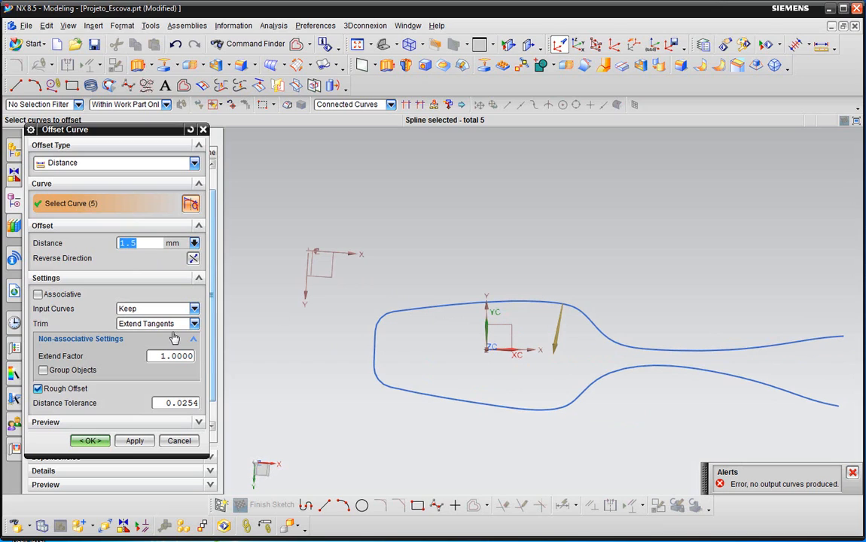
Try a distance tolerance of 0.01 for the 1.5 mm inward offset and abandon the operation.
{"action": "double_click", "coordinate": [187, 407]}
{"action": "type", "text": ".01"}
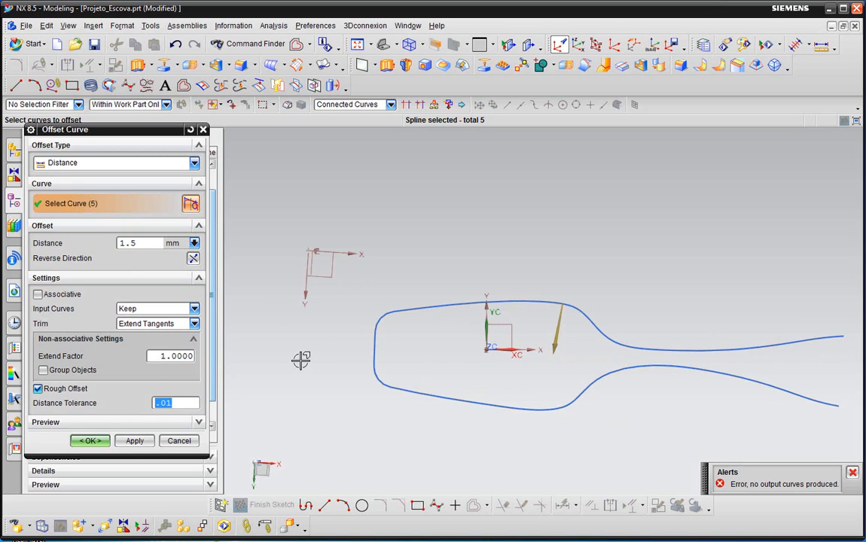
{"action": "scroll", "coordinate": [354, 344], "scroll_direction": "down", "scroll_amount": 2}
{"action": "scroll", "coordinate": [455, 350], "scroll_direction": "up", "scroll_amount": 2}
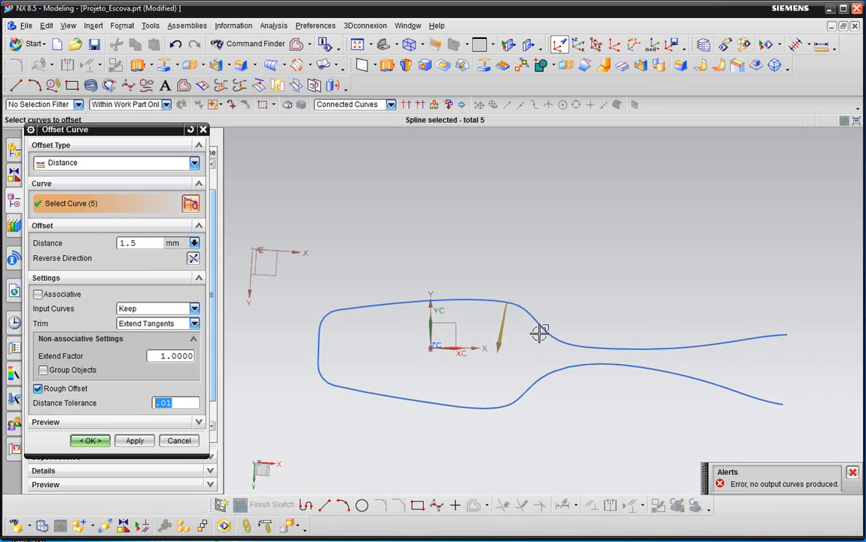
{"action": "left_click", "coordinate": [179, 442]}
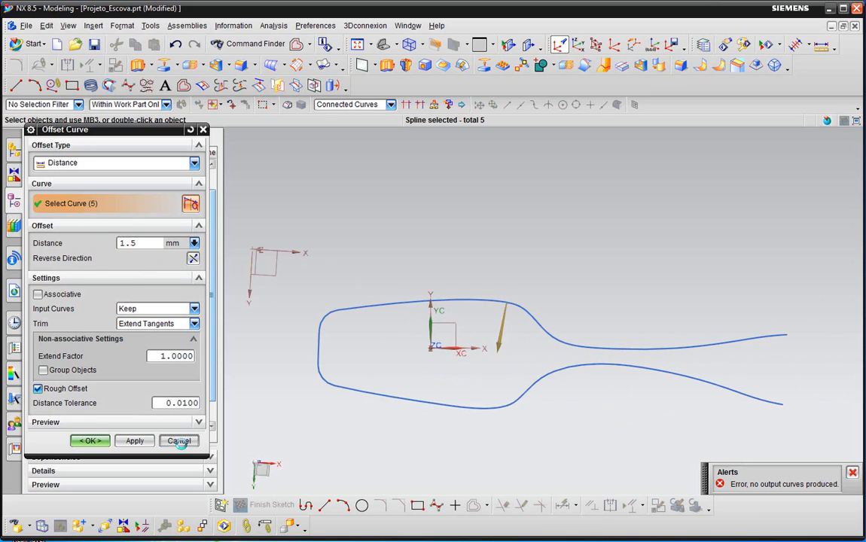
{"action": "left_click", "coordinate": [652, 349]}
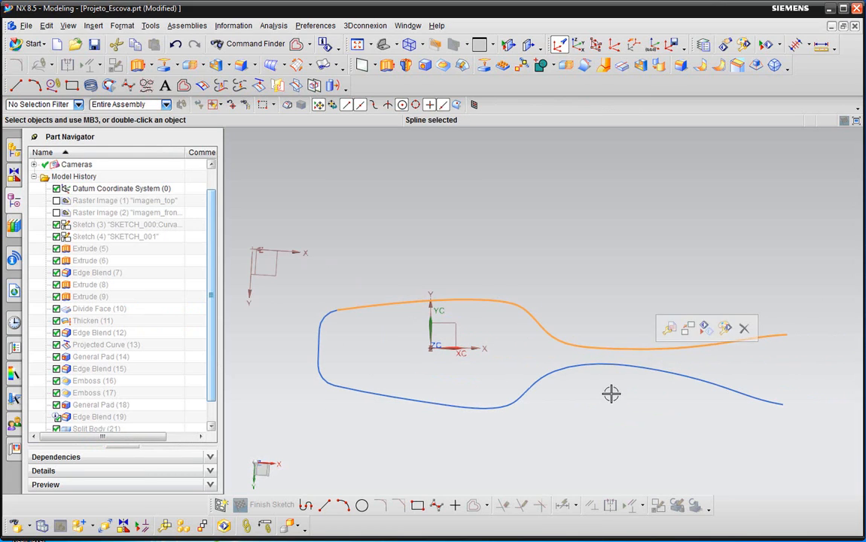
{"action": "key", "text": "Escape"}
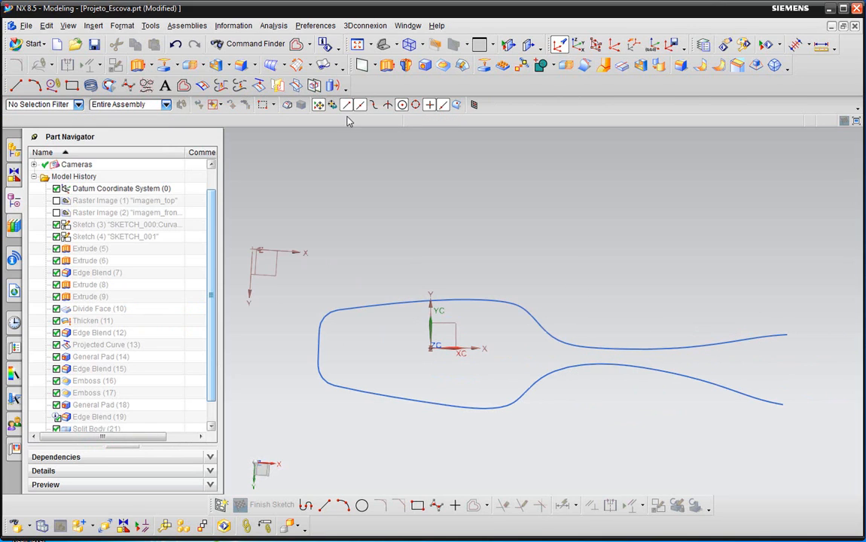
Restart Offset Curve on the five outline curves and try inward distances of 0.5 mm and 0.8 mm.
{"action": "left_click", "coordinate": [184, 86]}
{"action": "left_click", "coordinate": [547, 319]}
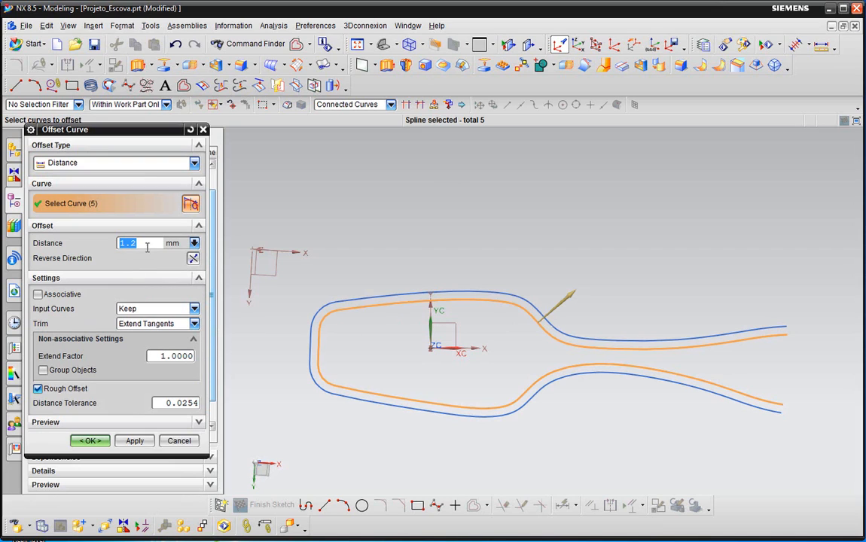
{"action": "key", "text": "Return"}
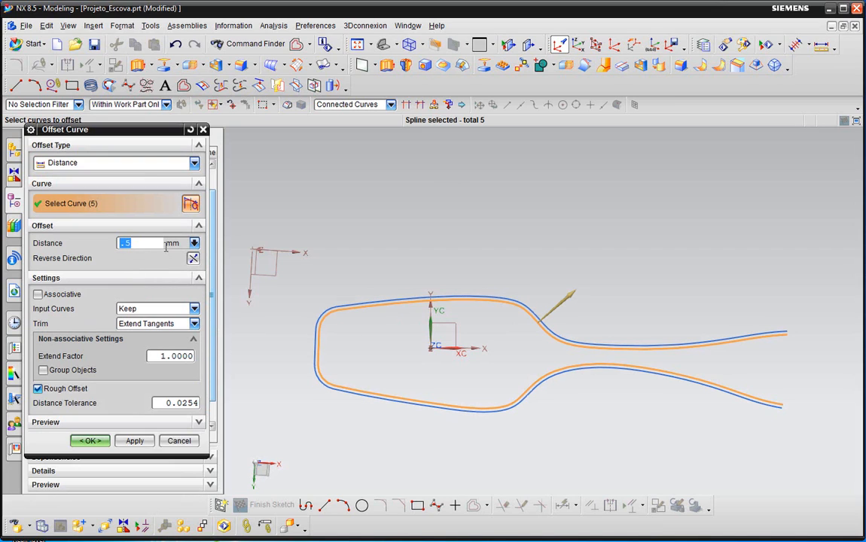
{"action": "left_click", "coordinate": [194, 259]}
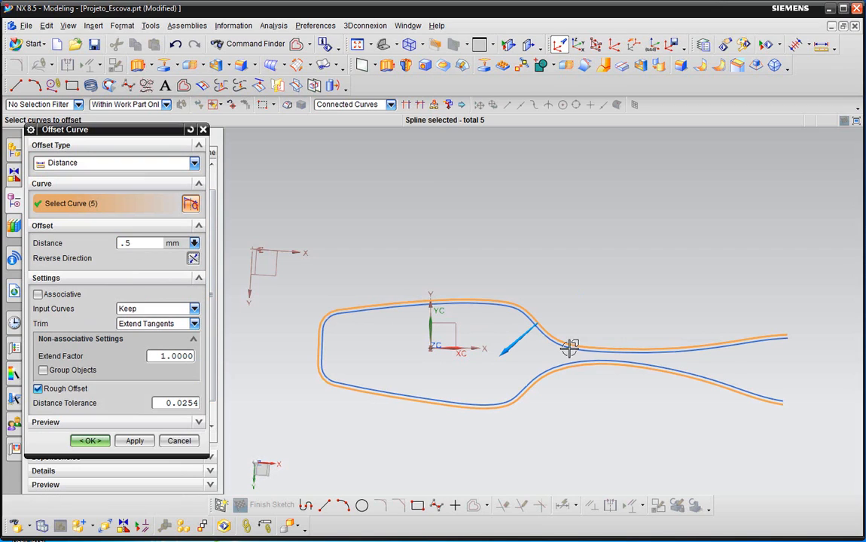
{"action": "left_click", "coordinate": [141, 246]}
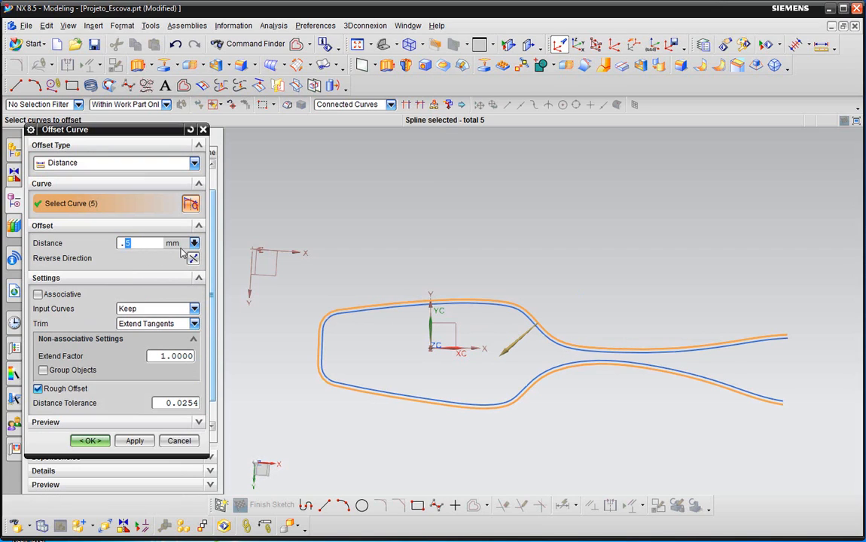
{"action": "type", "text": ".8"}
{"action": "key", "text": "Return"}
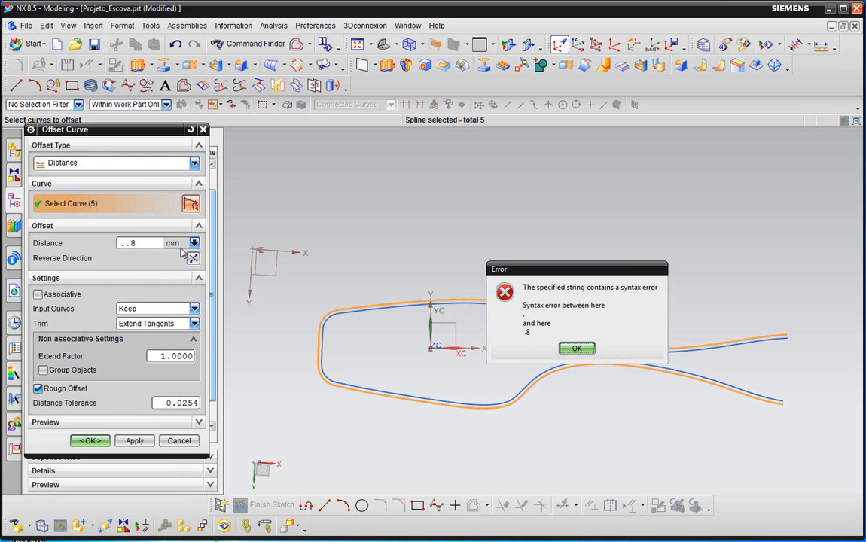
{"action": "left_click", "coordinate": [579, 350]}
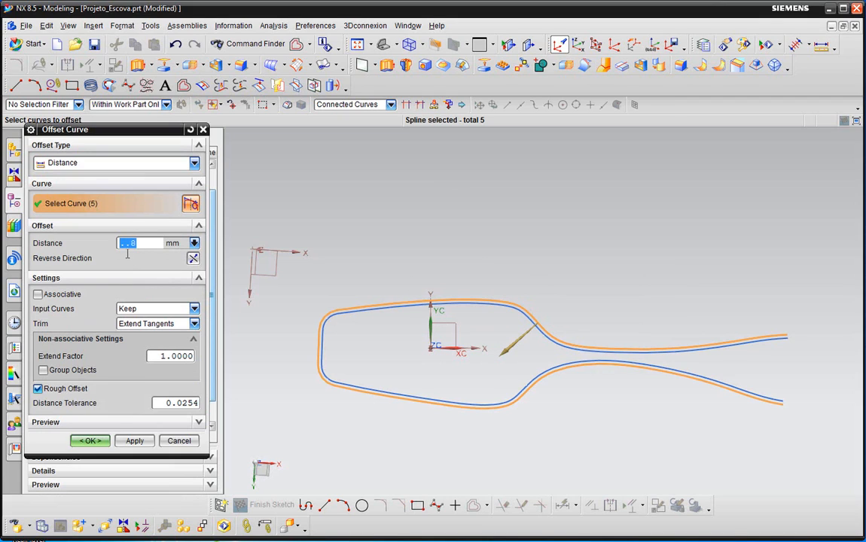
{"action": "key", "text": "Return"}
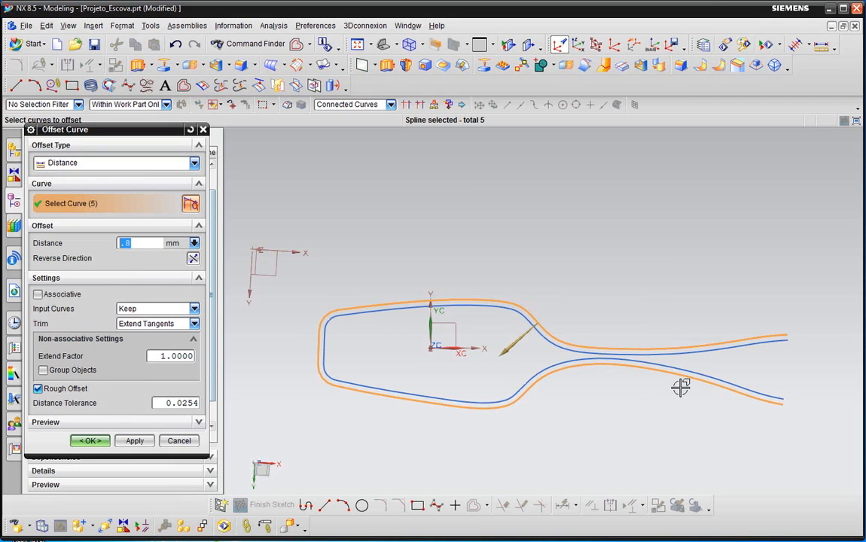
Try larger inward offset distances of 1, 1.1 and 1.2 mm for the outline, and cancel the offset.
{"action": "scroll", "coordinate": [613, 367], "scroll_direction": "up", "scroll_amount": 3}
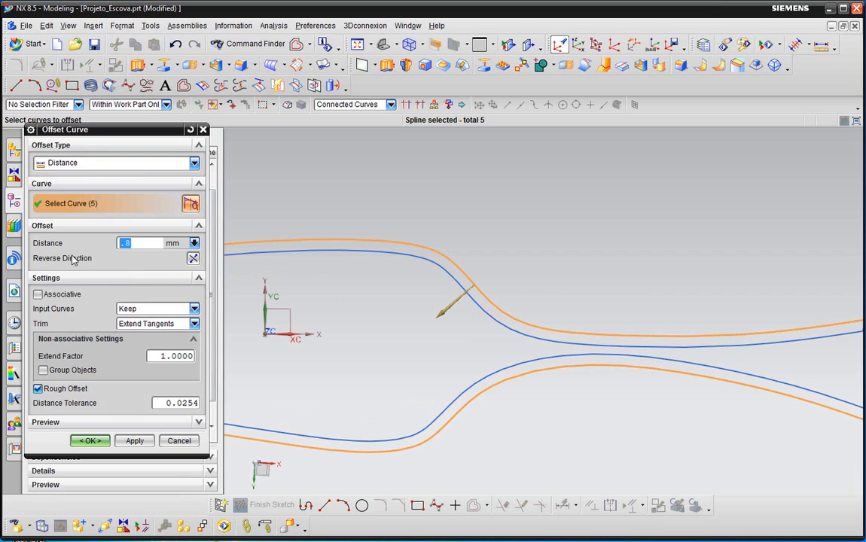
{"action": "type", "text": "1"}
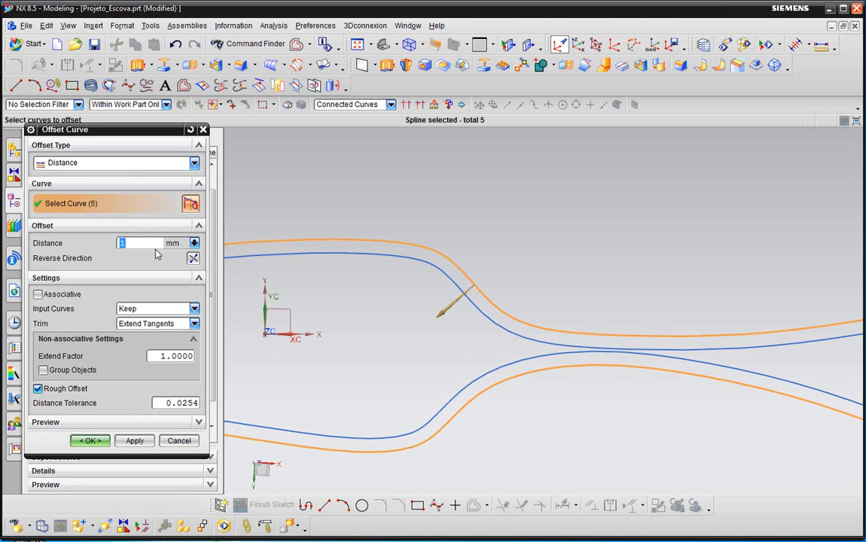
{"action": "type", "text": "1.1"}
{"action": "key", "text": "Return"}
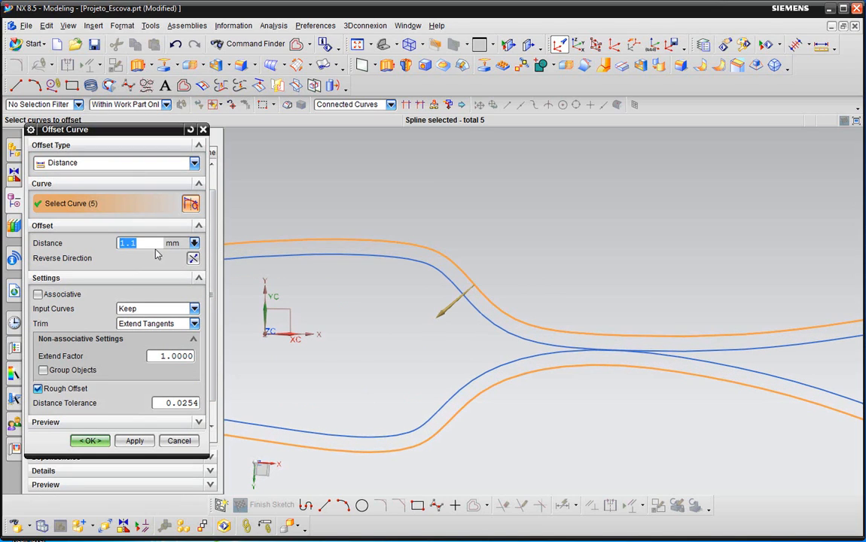
{"action": "type", "text": "1.1"}
{"action": "key", "text": "Return"}
{"action": "scroll", "coordinate": [419, 283], "scroll_direction": "up", "scroll_amount": 3}
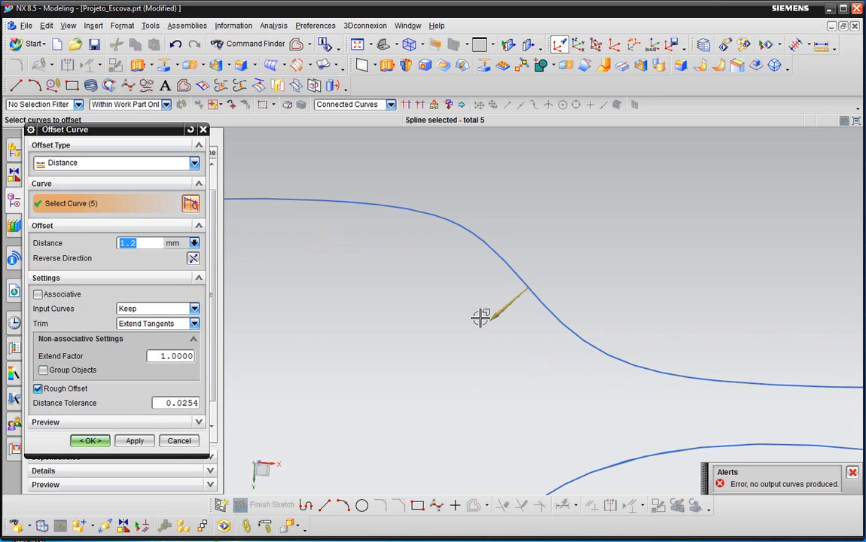
{"action": "scroll", "coordinate": [700, 262], "scroll_direction": "down", "scroll_amount": 3}
{"action": "left_click", "coordinate": [181, 442]}
{"action": "scroll", "coordinate": [551, 342], "scroll_direction": "down", "scroll_amount": 2}
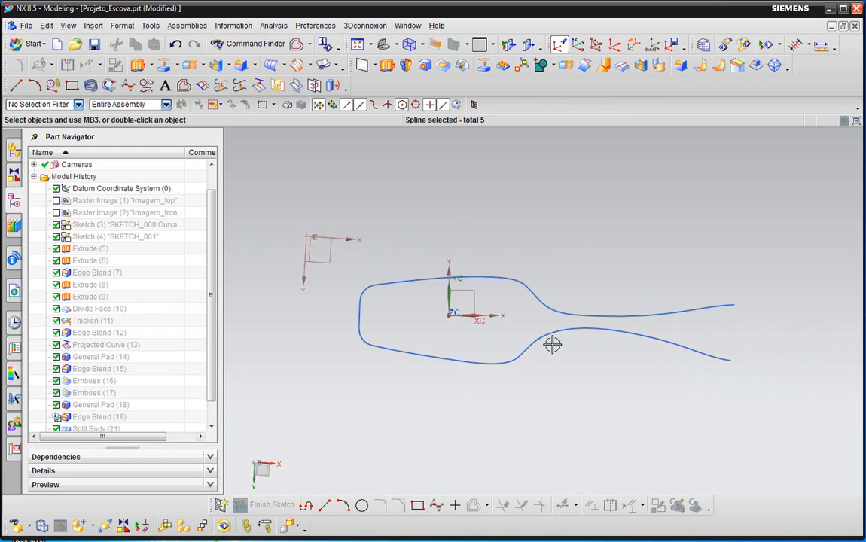
Display the Edit Curve command set above the outline and review which curve editing commands it offers.
{"action": "scroll", "coordinate": [580, 304], "scroll_direction": "up", "scroll_amount": 2}
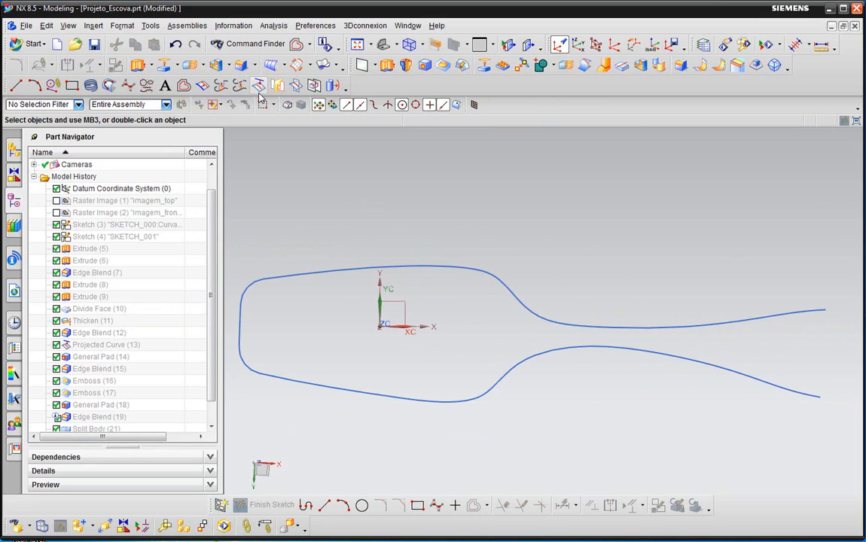
{"action": "right_click", "coordinate": [525, 90]}
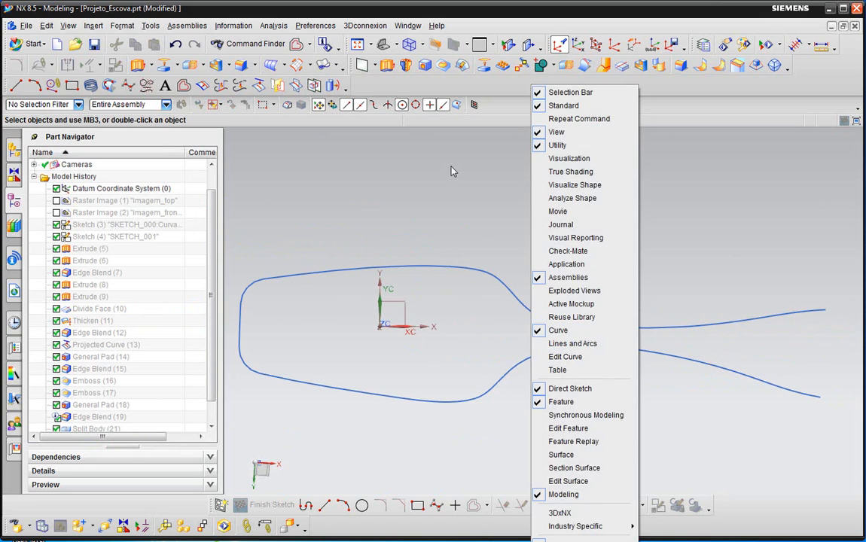
{"action": "left_click", "coordinate": [594, 359]}
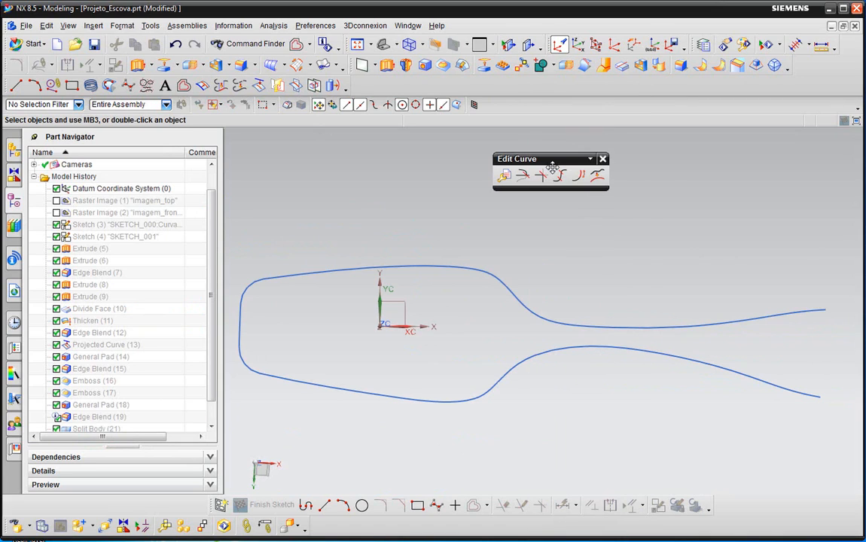
{"action": "left_click_drag", "start_coordinate": [553, 168], "coordinate": [466, 168]}
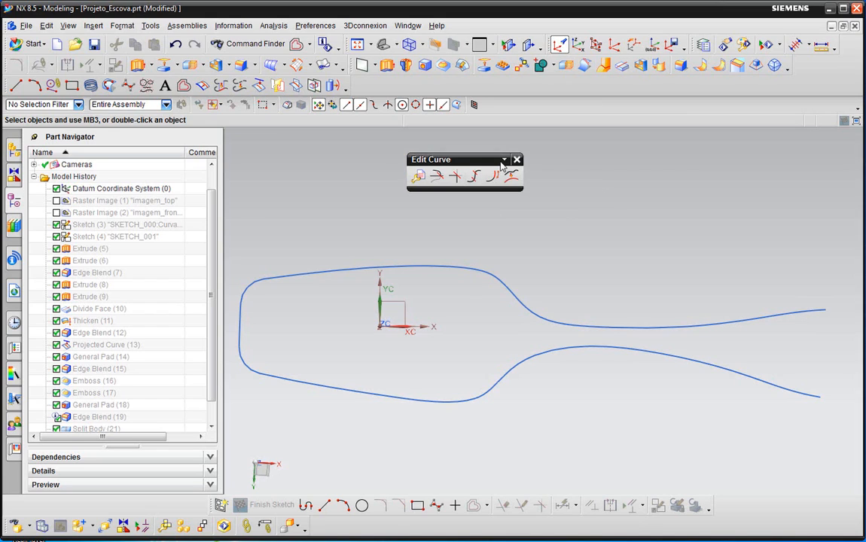
{"action": "left_click", "coordinate": [504, 159]}
{"action": "mouse_move", "coordinate": [480, 177]}
{"action": "mouse_move", "coordinate": [557, 174]}
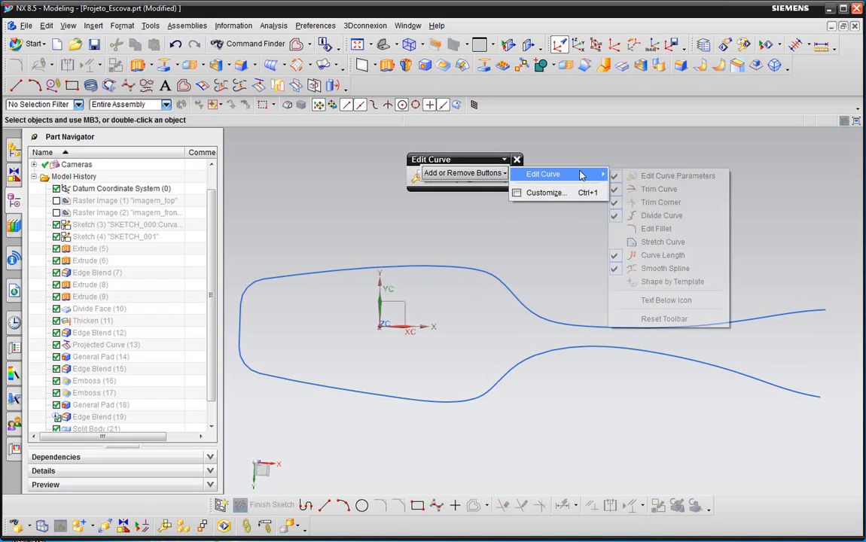
{"action": "left_click", "coordinate": [473, 210]}
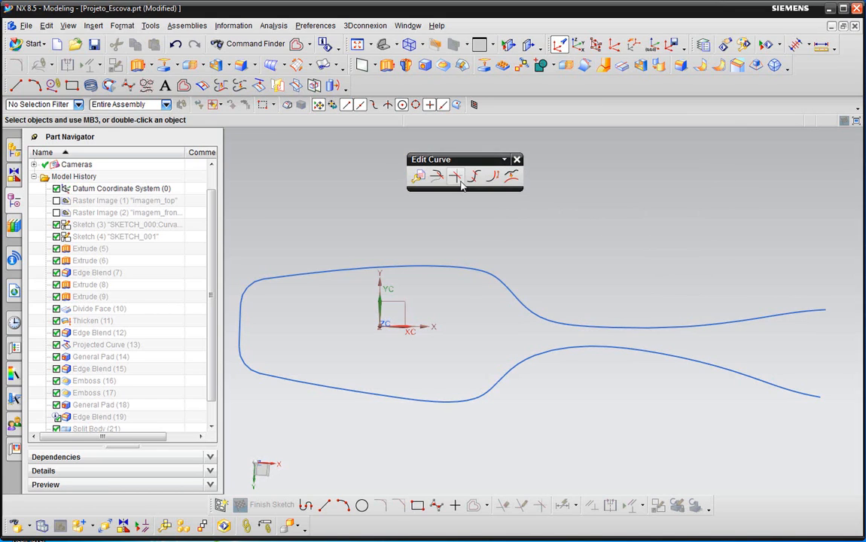
Divide the upper outline curve by bounding objects, using a projected point at the narrowest part of the neck.
{"action": "left_click", "coordinate": [474, 176]}
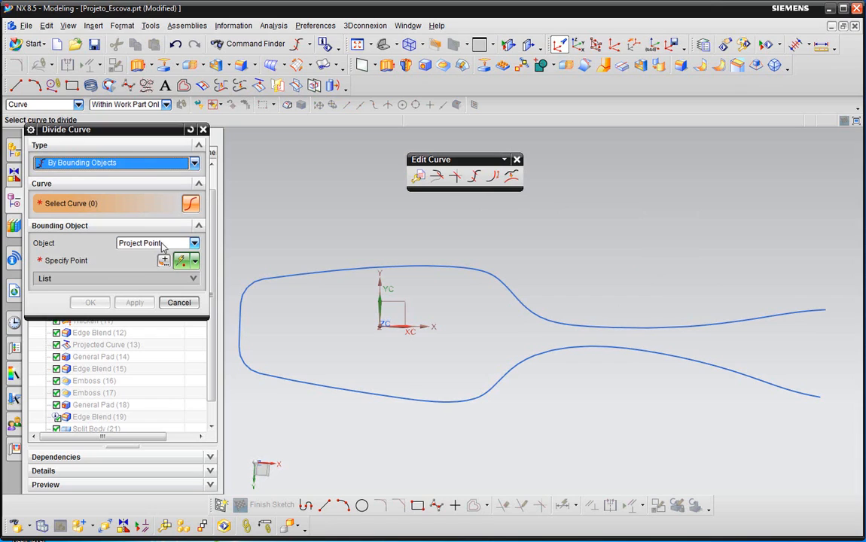
{"action": "left_click", "coordinate": [613, 334]}
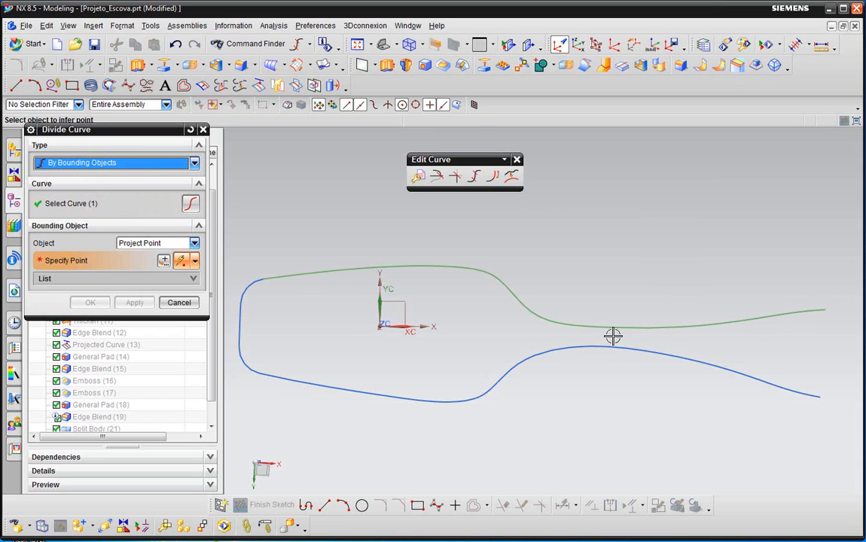
{"action": "scroll", "coordinate": [613, 334], "scroll_direction": "up", "scroll_amount": 2}
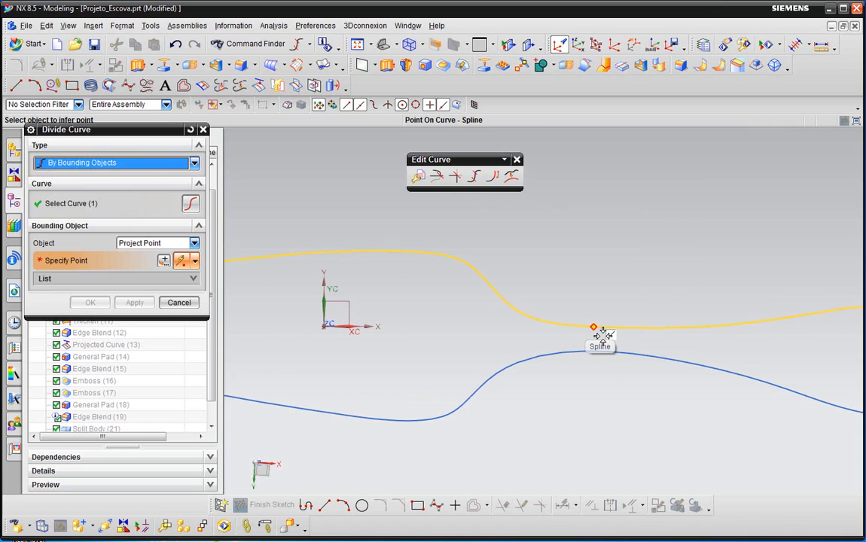
{"action": "left_click", "coordinate": [602, 335]}
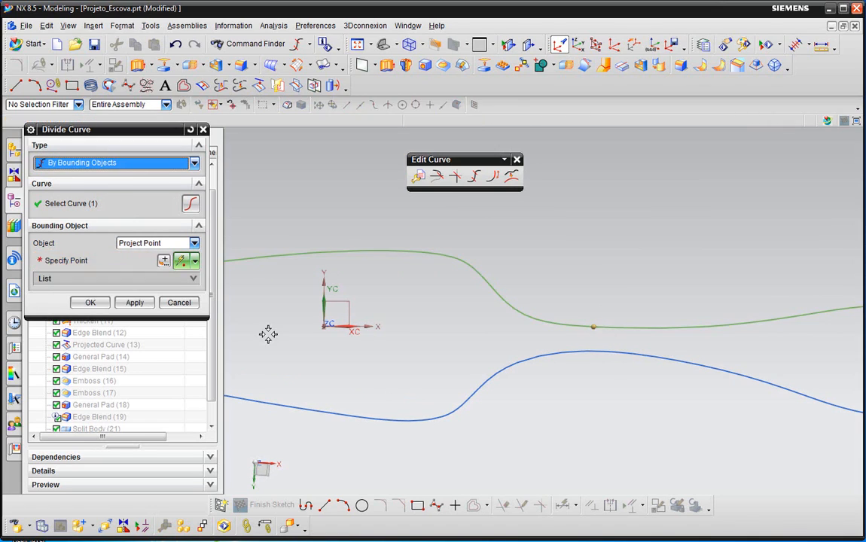
{"action": "left_click", "coordinate": [135, 302]}
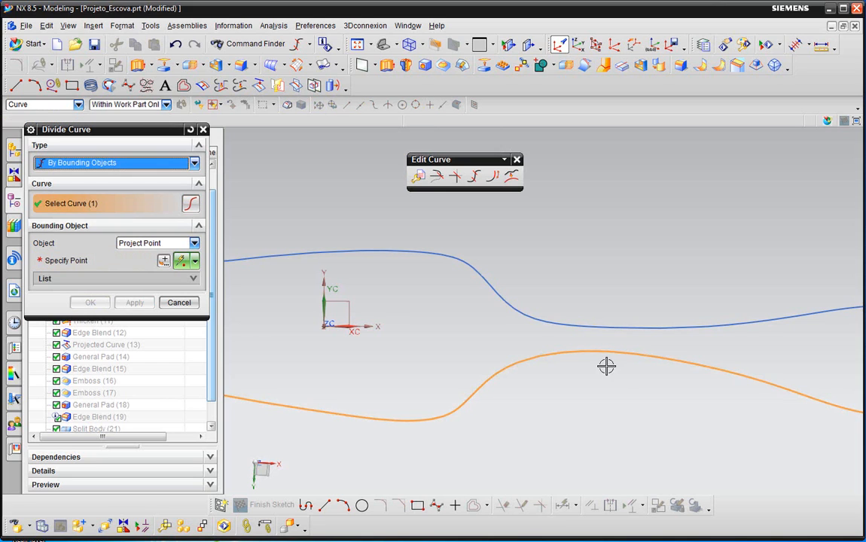
Divide the lower outline curve with a projected point at the neck, level with the upper curve's division, and finish Divide Curve.
{"action": "left_click", "coordinate": [602, 362]}
{"action": "left_click", "coordinate": [601, 363]}
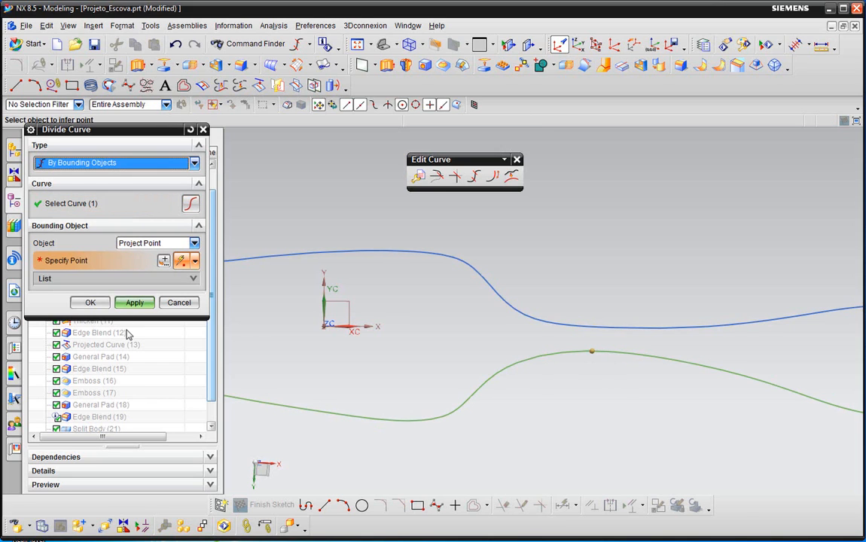
{"action": "left_click", "coordinate": [89, 302]}
Delete the two divided curve segments on the handle side of the neck.
{"action": "scroll", "coordinate": [600, 311], "scroll_direction": "down", "scroll_amount": 3}
{"action": "left_click", "coordinate": [617, 327]}
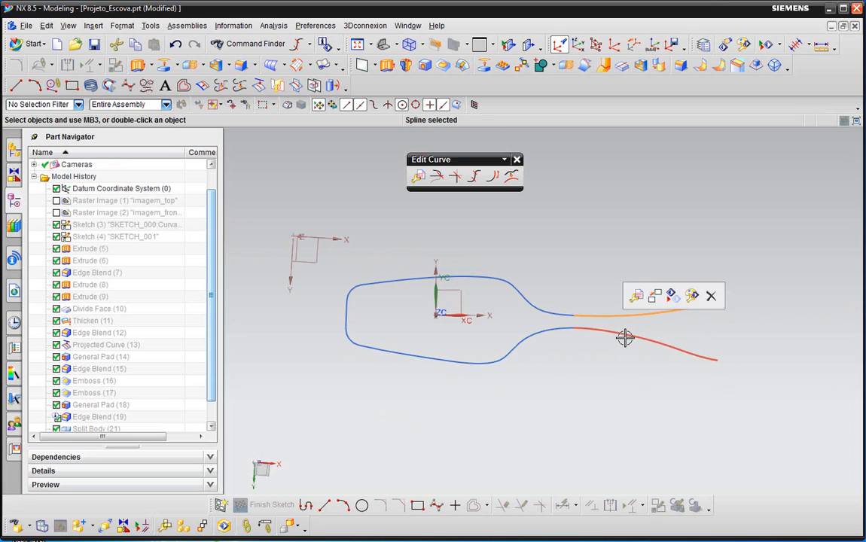
{"action": "left_click", "coordinate": [625, 336]}
{"action": "key", "text": "Delete"}
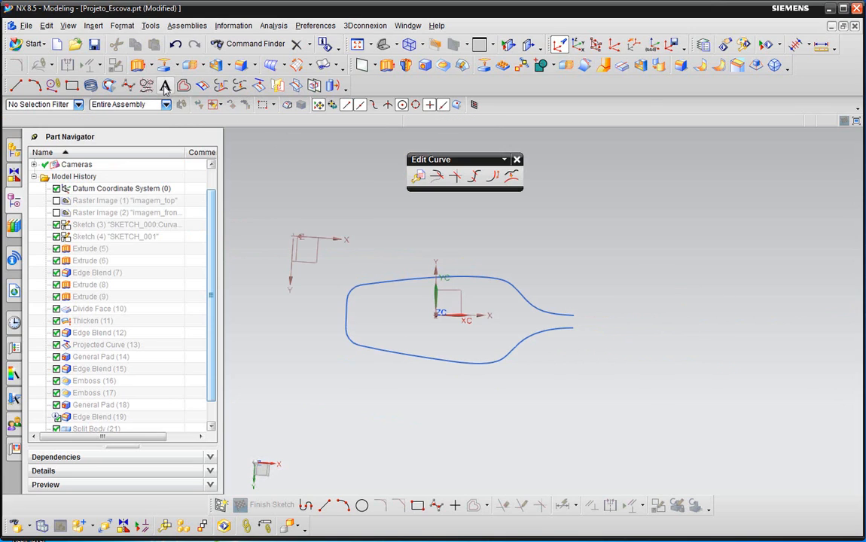
Offset the five connected head outline curves inward by 2 mm, keeping the input curves.
{"action": "left_click", "coordinate": [184, 86]}
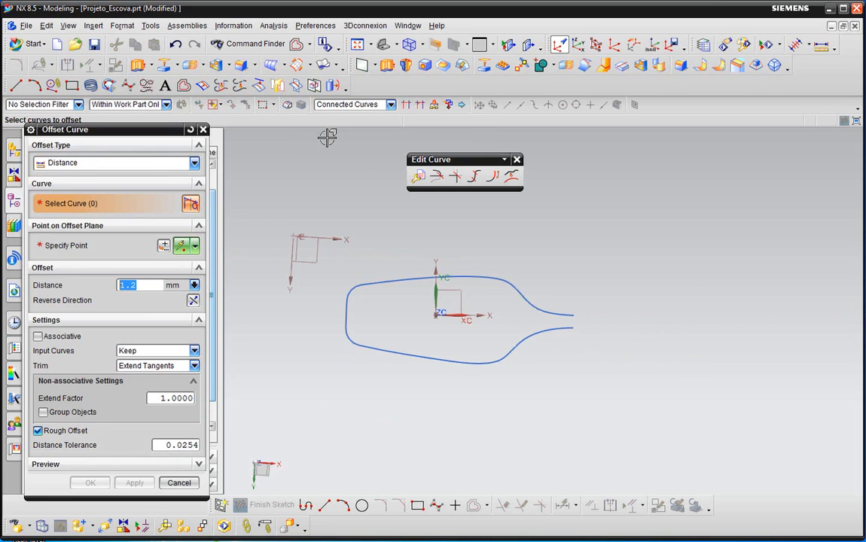
{"action": "left_click", "coordinate": [522, 302]}
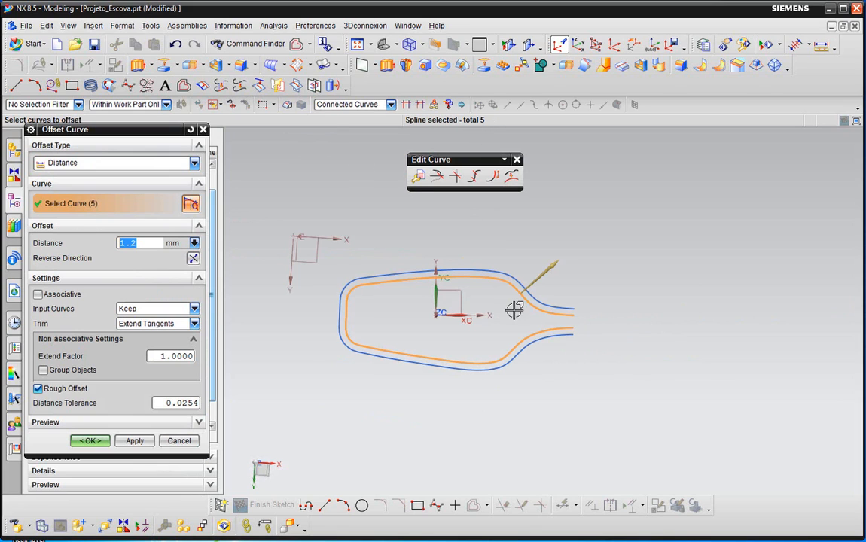
{"action": "left_click", "coordinate": [193, 258]}
{"action": "scroll", "coordinate": [548, 307], "scroll_direction": "up", "scroll_amount": 2}
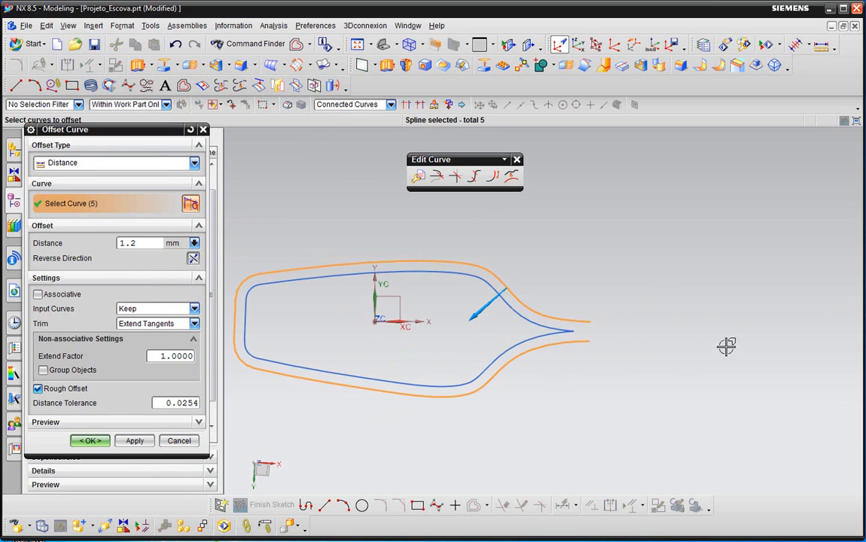
{"action": "scroll", "coordinate": [797, 320], "scroll_direction": "down", "scroll_amount": 1}
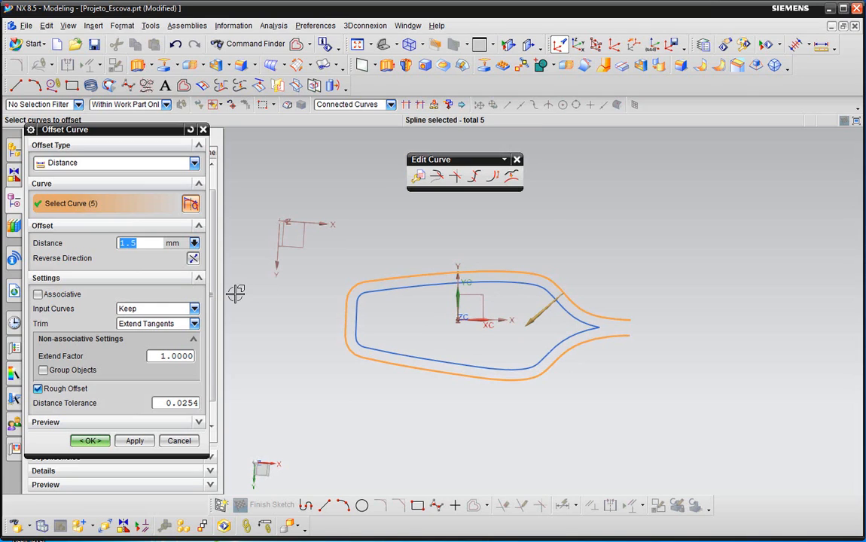
{"action": "type", "text": "."}
{"action": "key", "text": "Return"}
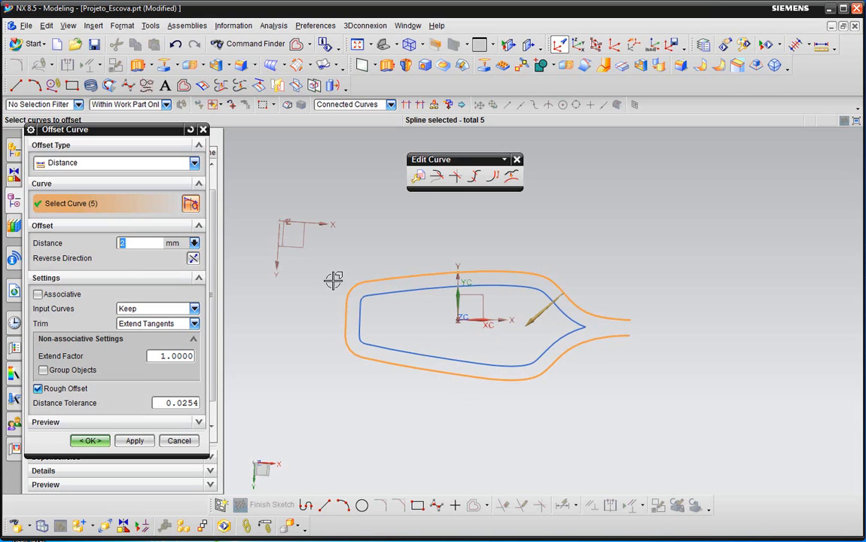
{"action": "left_click", "coordinate": [136, 440]}
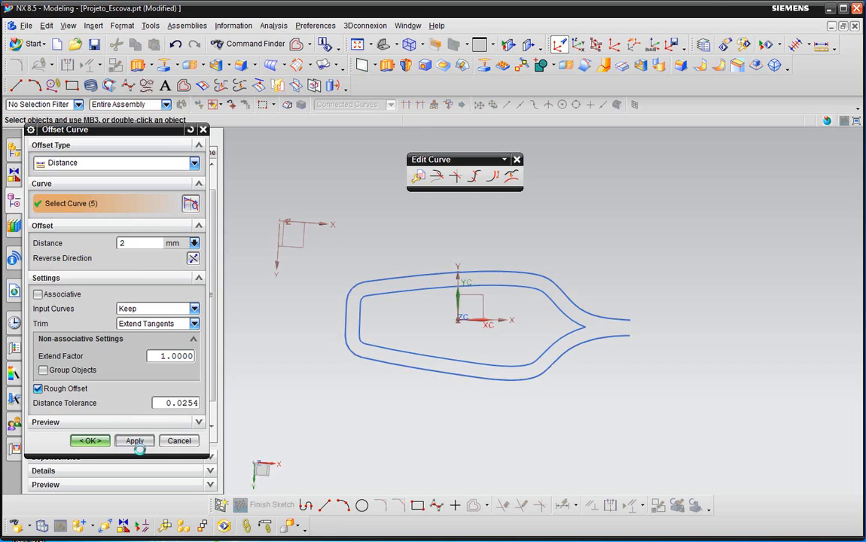
Offset the 2 mm inner curve inward by 1.4 mm, and offset the resulting curve inward by another 1.4 mm.
{"action": "left_click", "coordinate": [425, 359]}
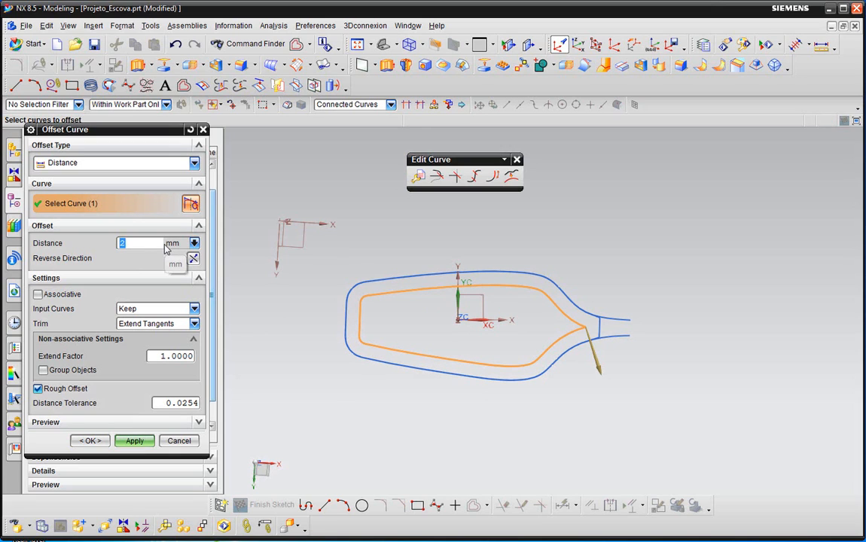
{"action": "type", "text": "2"}
{"action": "key", "text": "Return"}
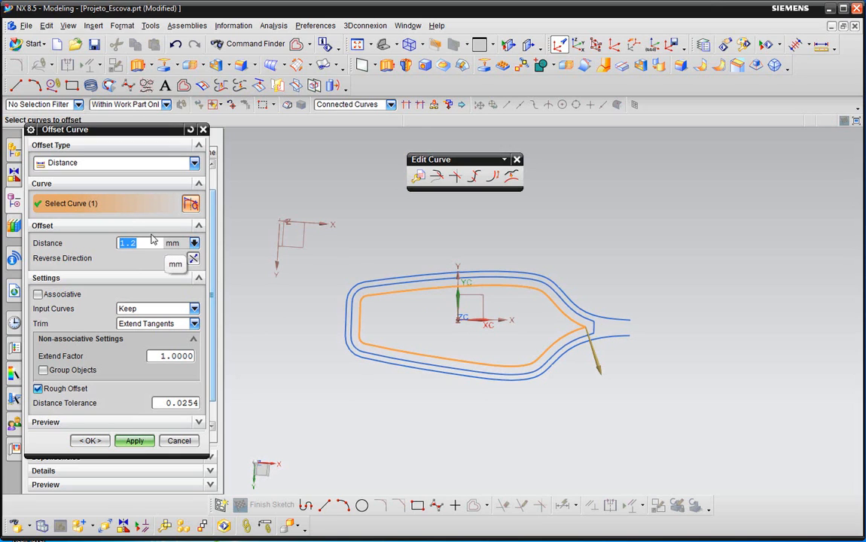
{"action": "left_click", "coordinate": [195, 259]}
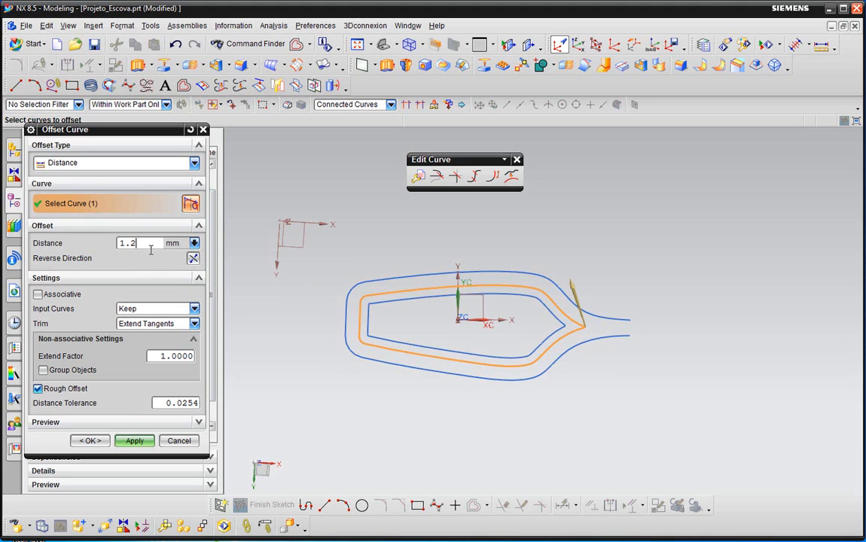
{"action": "key", "text": "BackSpace"}
{"action": "type", "text": "4"}
{"action": "key", "text": "Return"}
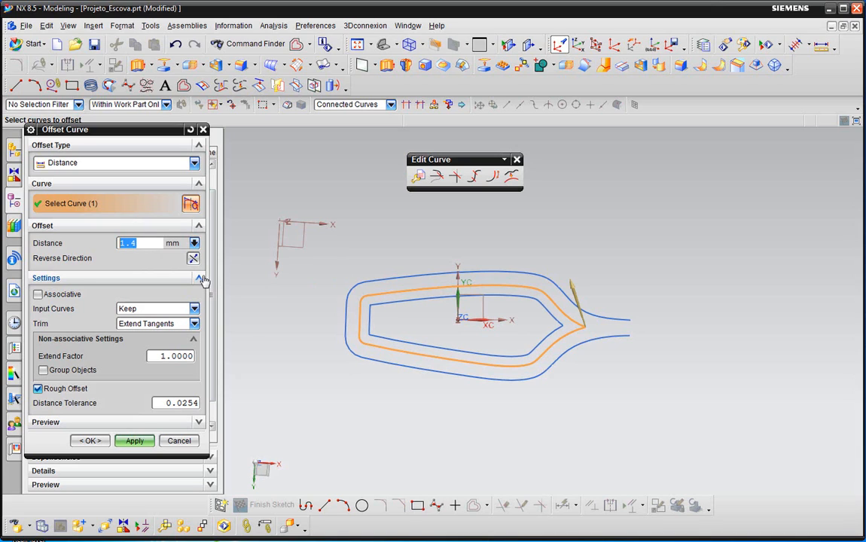
{"action": "left_click", "coordinate": [135, 441]}
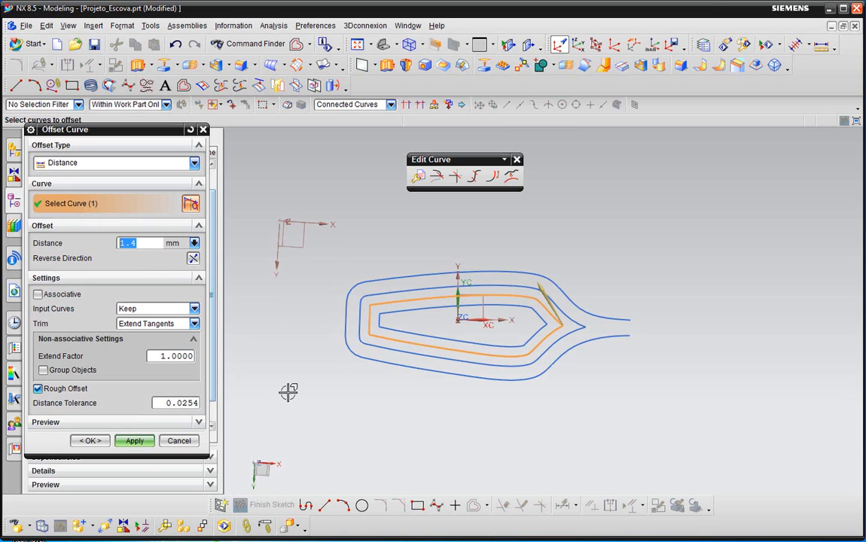
{"action": "left_click", "coordinate": [89, 441]}
Start a line at the innermost curve's pointed tip near the neck and end it on that curve's opposite short edge.
{"action": "scroll", "coordinate": [473, 315], "scroll_direction": "up", "scroll_amount": 3}
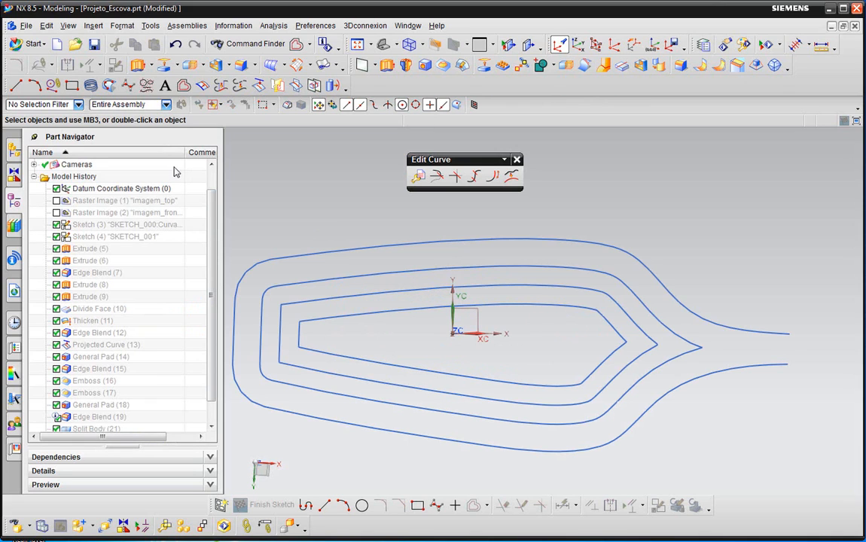
{"action": "left_click", "coordinate": [15, 85]}
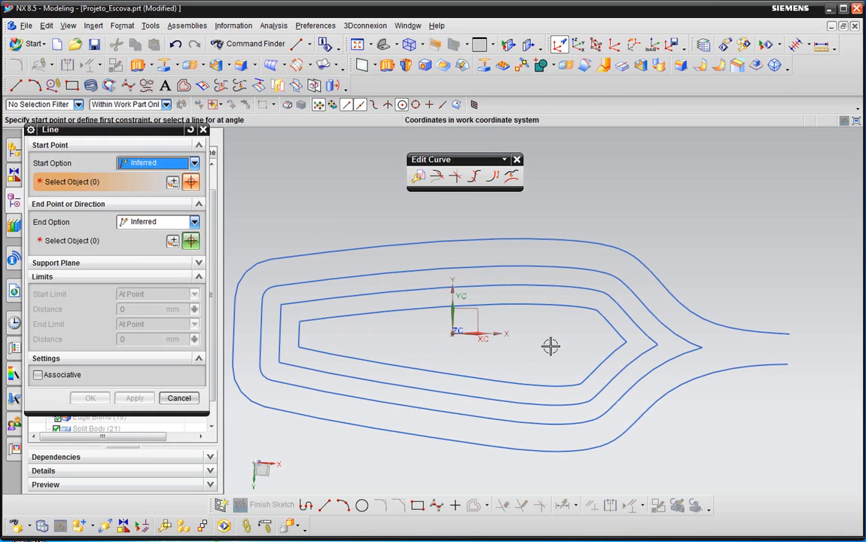
{"action": "left_click", "coordinate": [627, 342]}
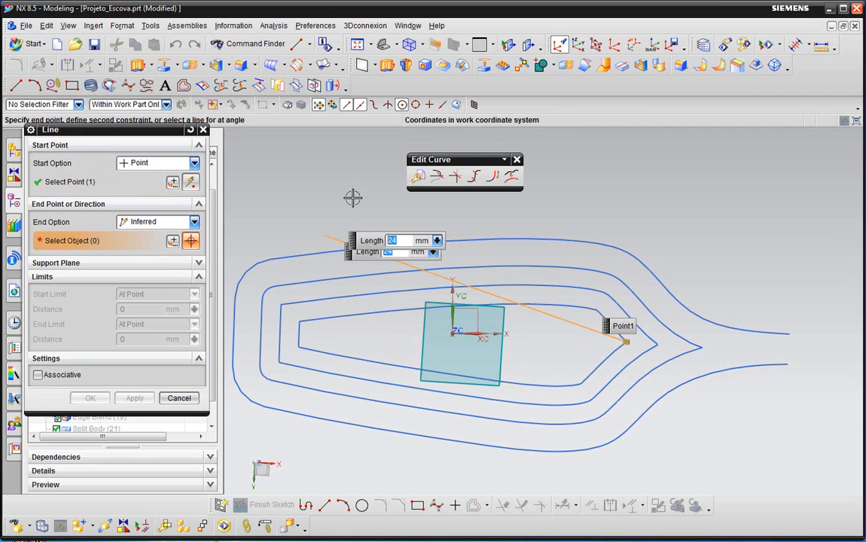
{"action": "scroll", "coordinate": [305, 340], "scroll_direction": "up", "scroll_amount": 4}
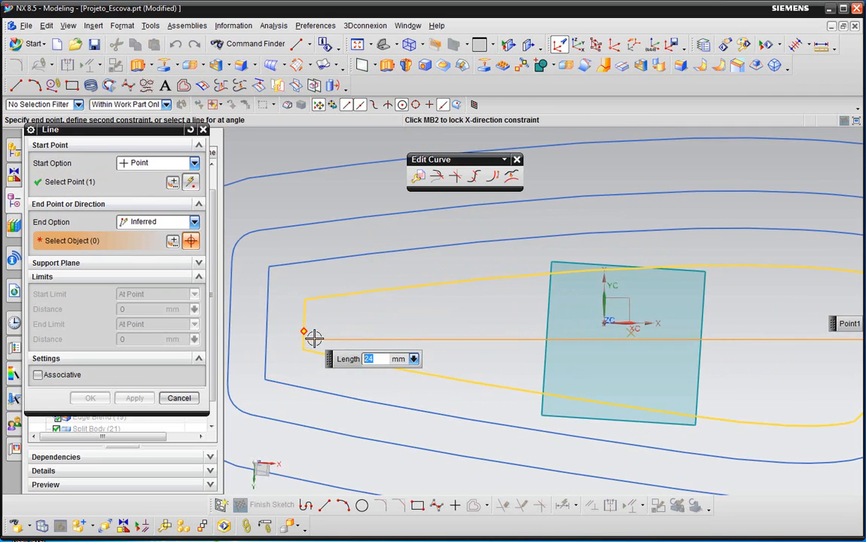
{"action": "left_click", "coordinate": [313, 333]}
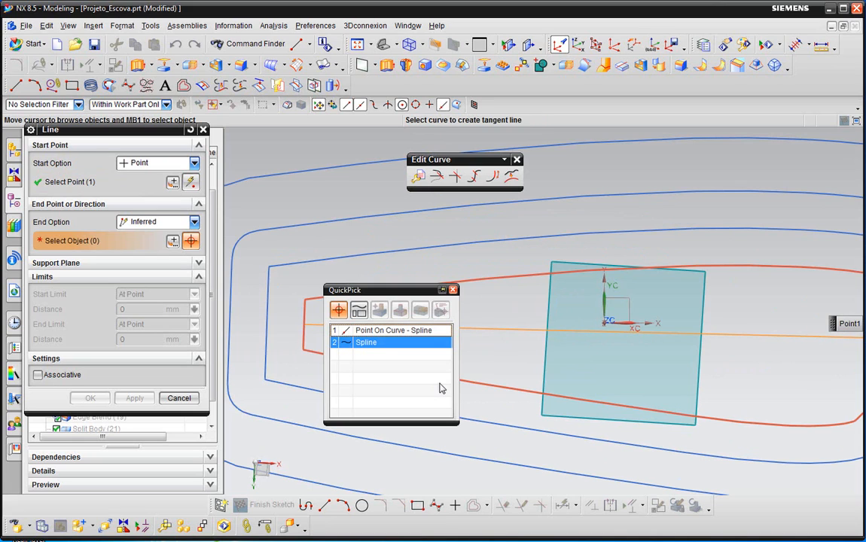
{"action": "left_click", "coordinate": [396, 333]}
{"action": "scroll", "coordinate": [324, 394], "scroll_direction": "down", "scroll_amount": 3}
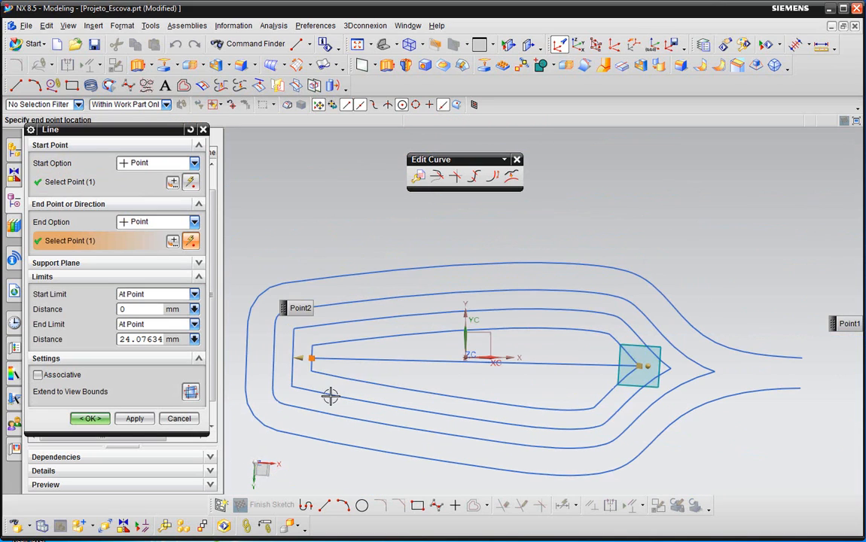
Shorten the centre line at both ends with a start limit of 3 mm and an end limit of 21 mm.
{"action": "left_click_drag", "start_coordinate": [312, 361], "coordinate": [343, 365]}
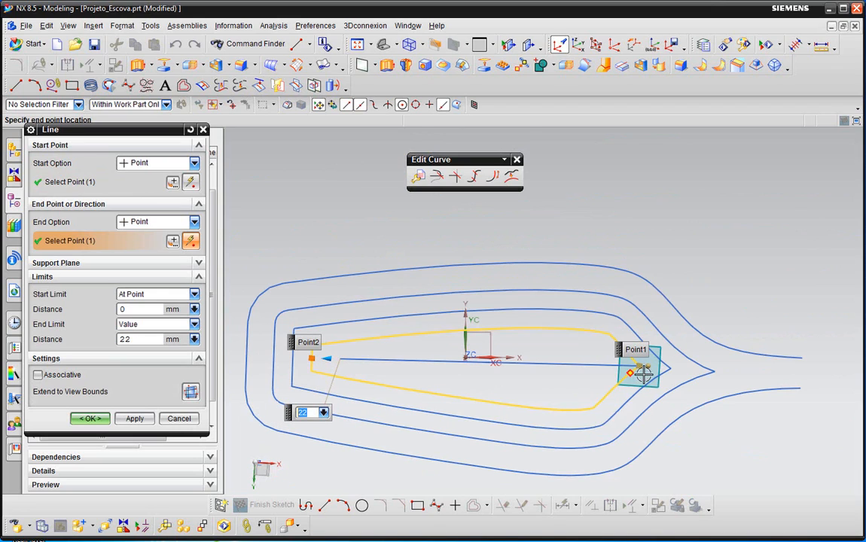
{"action": "left_click_drag", "start_coordinate": [660, 374], "coordinate": [607, 368]}
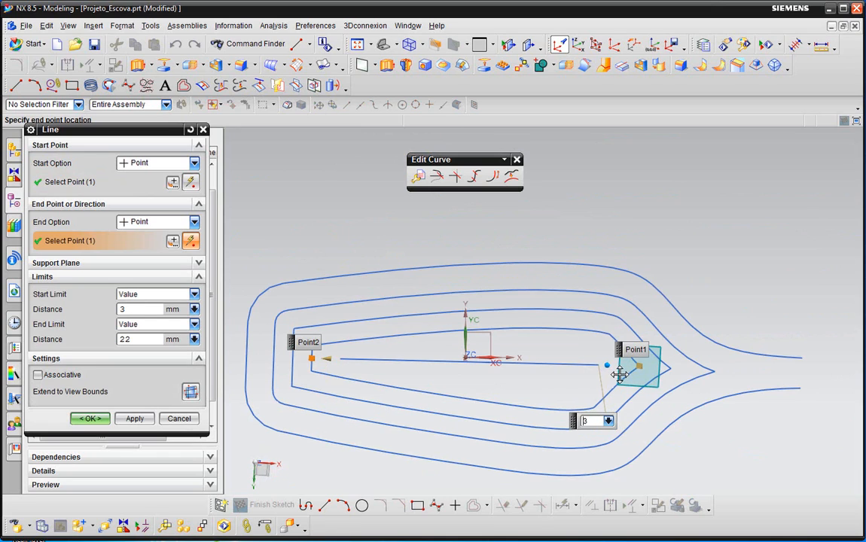
{"action": "left_click_drag", "start_coordinate": [338, 368], "coordinate": [354, 367]}
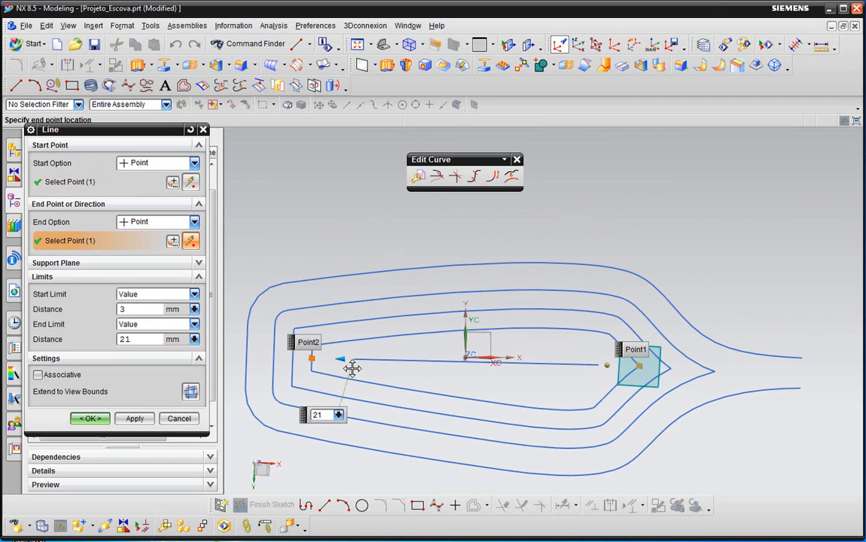
{"action": "left_click", "coordinate": [91, 419]}
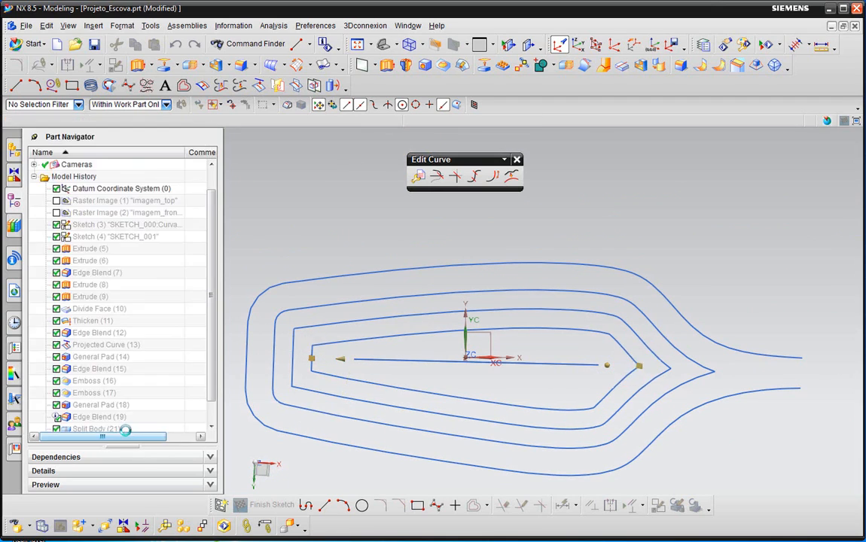
Examine the nested offset curves and their pointed tips near the neck, together with the centre line.
{"action": "scroll", "coordinate": [500, 376], "scroll_direction": "down", "scroll_amount": 1}
{"action": "scroll", "coordinate": [605, 357], "scroll_direction": "up", "scroll_amount": 2}
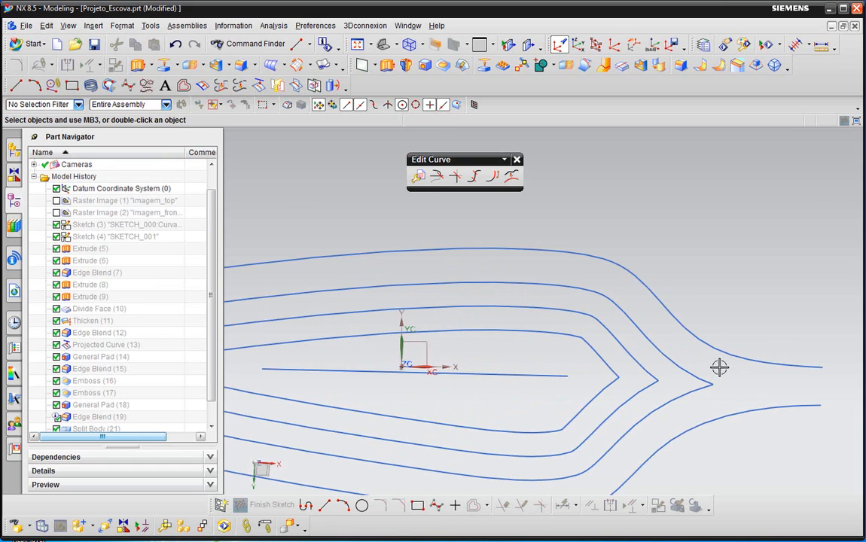
{"action": "scroll", "coordinate": [720, 363], "scroll_direction": "down", "scroll_amount": 2}
{"action": "scroll", "coordinate": [712, 367], "scroll_direction": "up", "scroll_amount": 2}
{"action": "scroll", "coordinate": [741, 357], "scroll_direction": "down", "scroll_amount": 2}
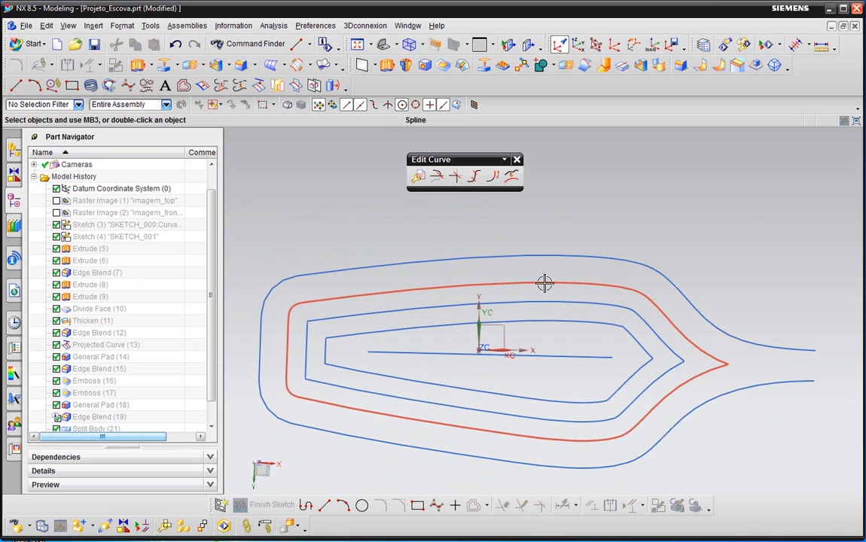
{"action": "scroll", "coordinate": [716, 358], "scroll_direction": "up", "scroll_amount": 2}
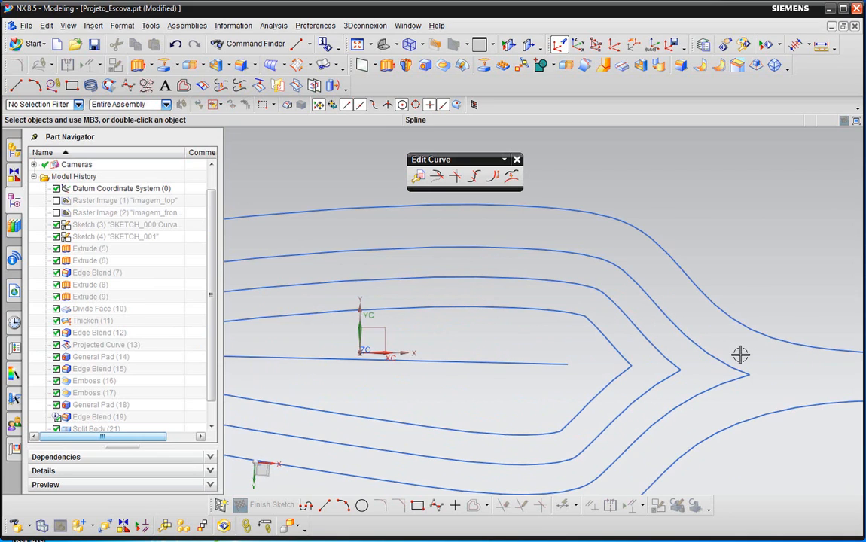
{"action": "scroll", "coordinate": [710, 359], "scroll_direction": "down", "scroll_amount": 2}
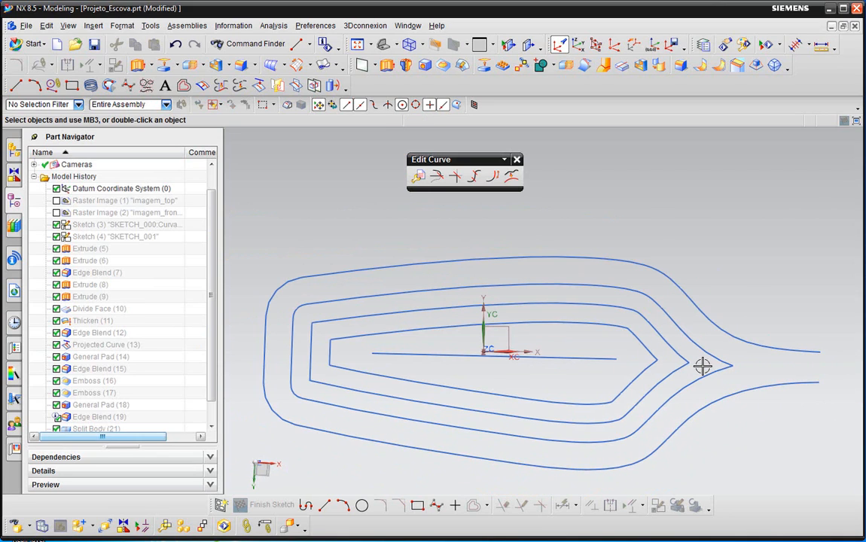
{"action": "scroll", "coordinate": [588, 364], "scroll_direction": "down", "scroll_amount": 2}
{"action": "scroll", "coordinate": [701, 375], "scroll_direction": "up", "scroll_amount": 2}
{"action": "scroll", "coordinate": [678, 374], "scroll_direction": "up", "scroll_amount": 2}
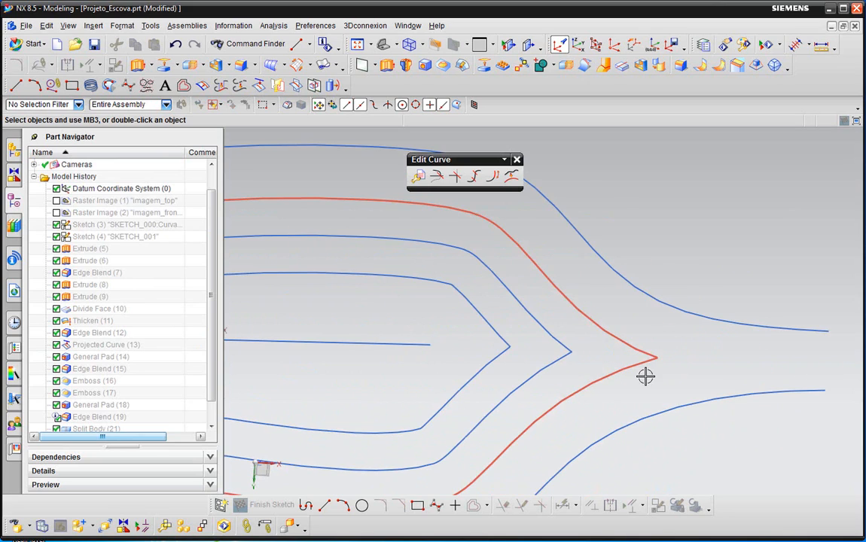
{"action": "scroll", "coordinate": [701, 371], "scroll_direction": "down", "scroll_amount": 1}
{"action": "scroll", "coordinate": [777, 367], "scroll_direction": "down", "scroll_amount": 1}
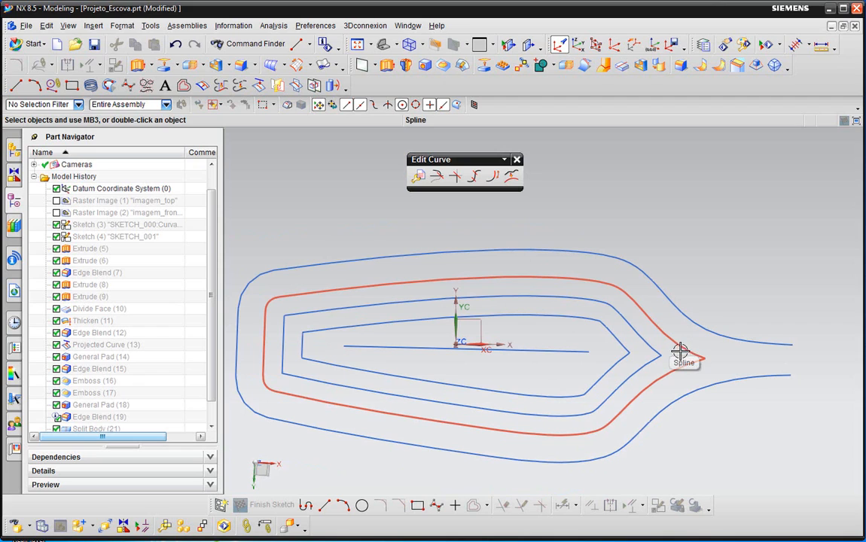
Draw a line about 8.9 mm long along YC, crossing the outermost offset curve just before its pointed tip at the neck.
{"action": "left_click", "coordinate": [17, 85]}
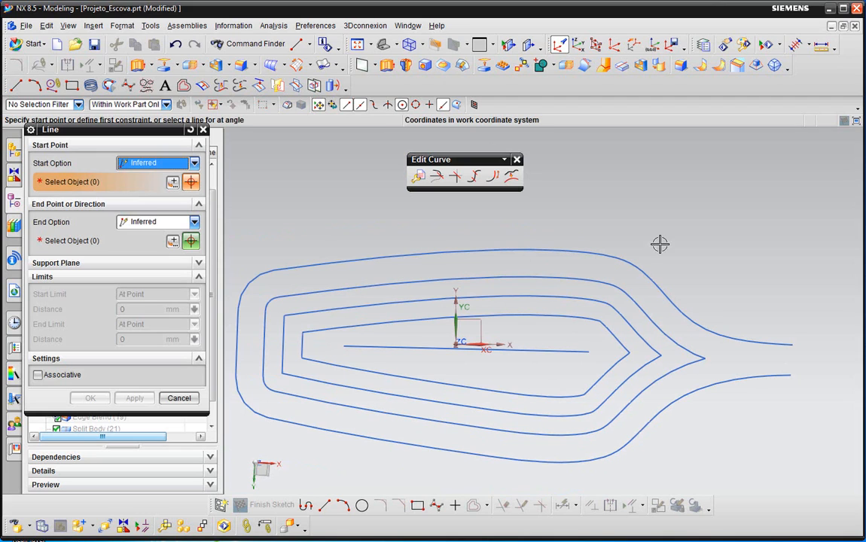
{"action": "left_click", "coordinate": [677, 326]}
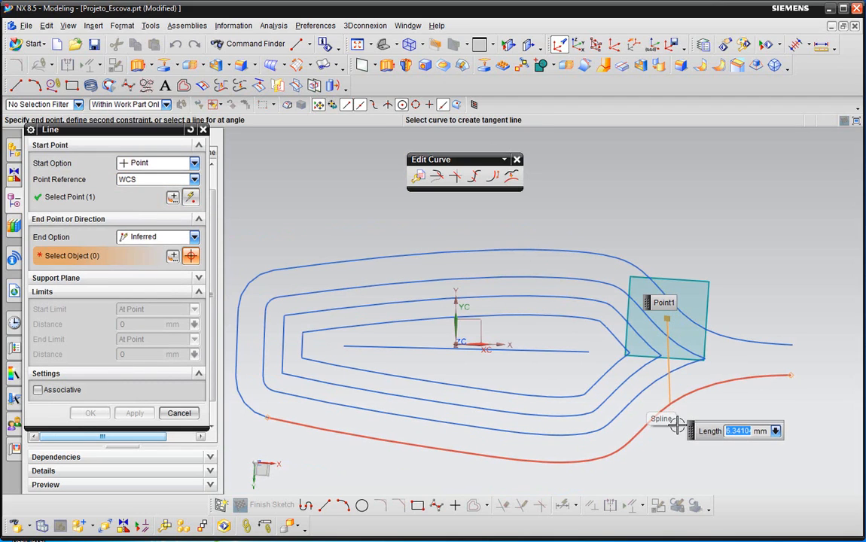
{"action": "left_click", "coordinate": [679, 449]}
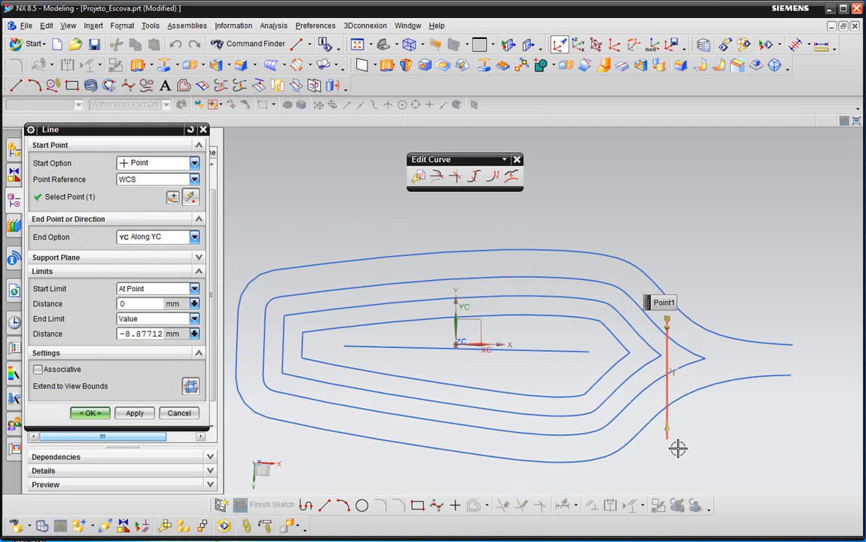
{"action": "left_click", "coordinate": [91, 414]}
{"action": "scroll", "coordinate": [689, 357], "scroll_direction": "down", "scroll_amount": 3}
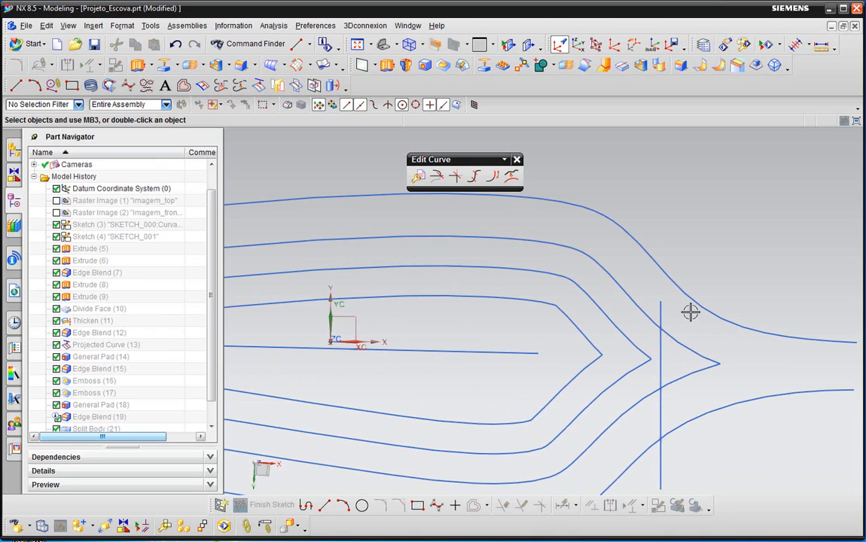
Trim the upper corner where the vertical line crosses the outermost offset curve, removing the excess towards the neck.
{"action": "left_click", "coordinate": [455, 177]}
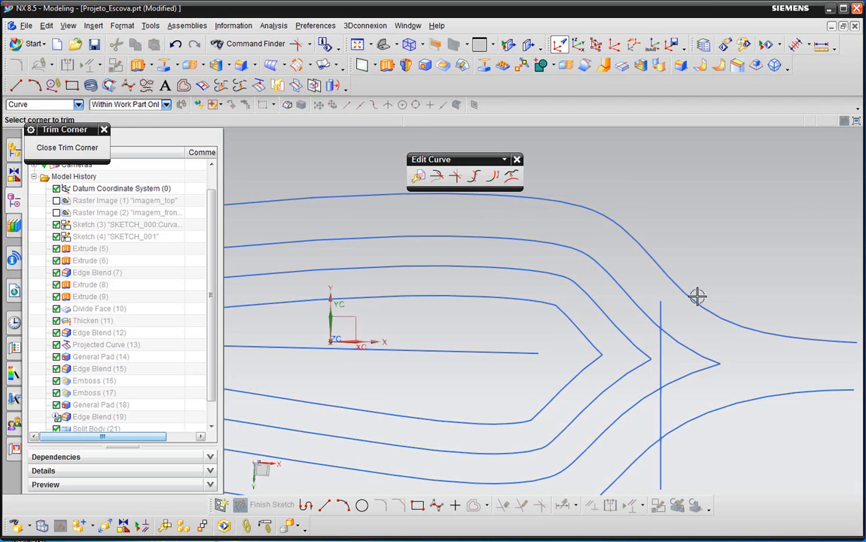
{"action": "scroll", "coordinate": [678, 343], "scroll_direction": "up", "scroll_amount": 2}
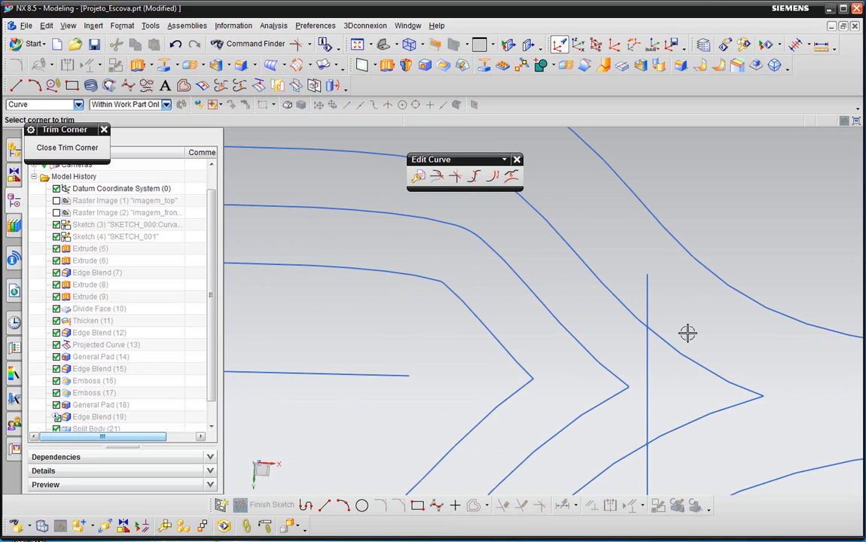
{"action": "scroll", "coordinate": [662, 321], "scroll_direction": "down", "scroll_amount": 2}
{"action": "scroll", "coordinate": [686, 310], "scroll_direction": "up", "scroll_amount": 2}
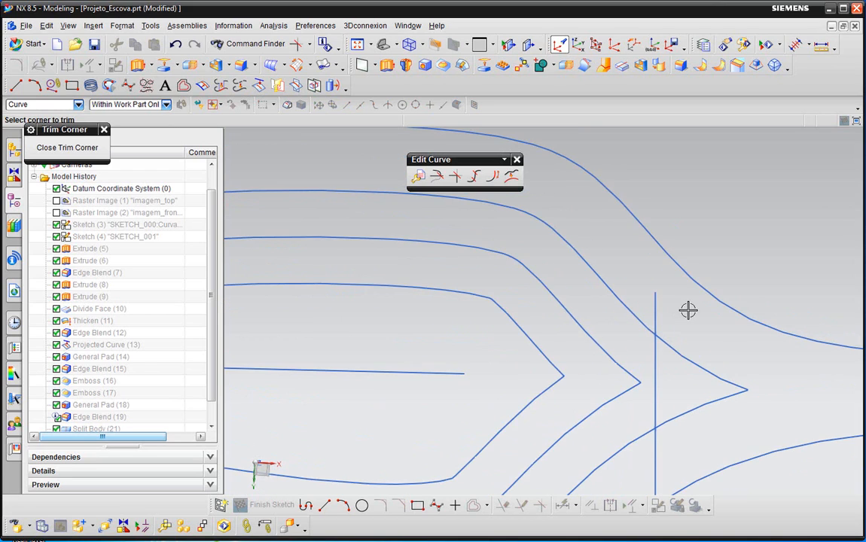
{"action": "scroll", "coordinate": [657, 326], "scroll_direction": "up", "scroll_amount": 2}
{"action": "scroll", "coordinate": [688, 343], "scroll_direction": "down", "scroll_amount": 3}
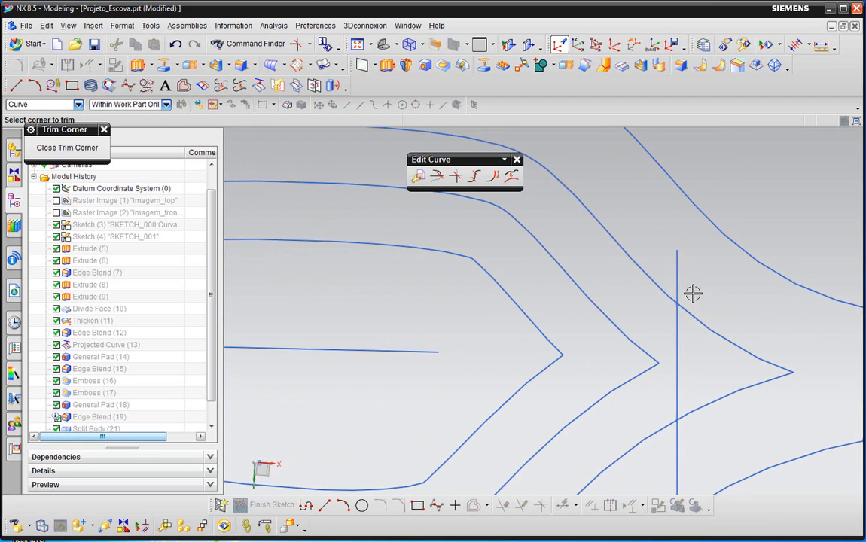
{"action": "scroll", "coordinate": [687, 313], "scroll_direction": "up", "scroll_amount": 4}
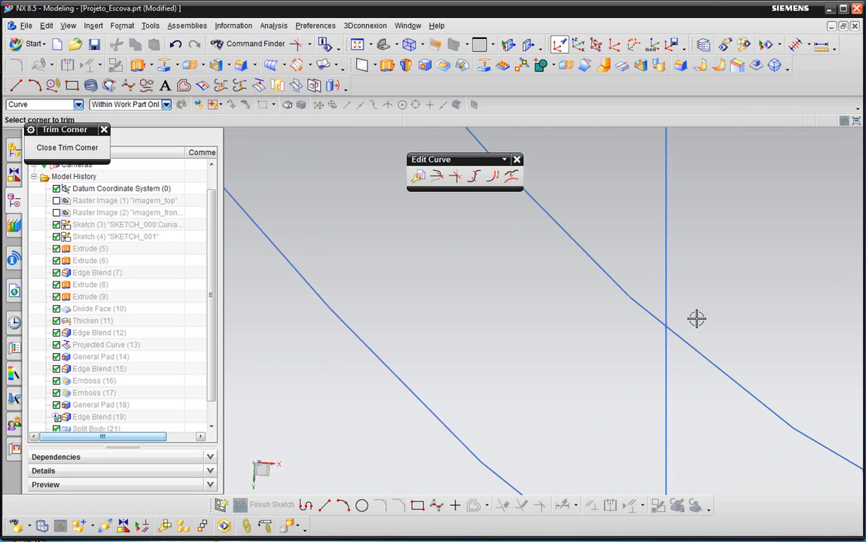
{"action": "left_click", "coordinate": [679, 332]}
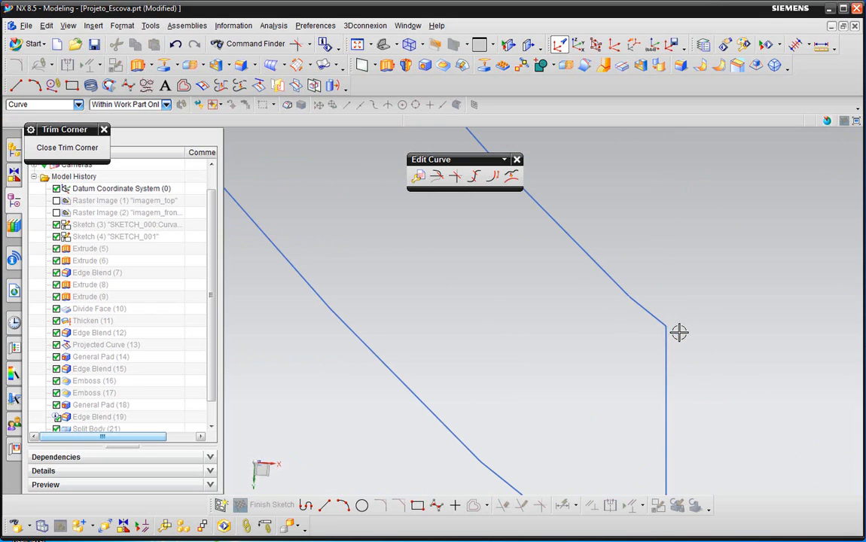
Trim the lower corner between the vertical line and the outermost offset curve, and end the Trim Corner command.
{"action": "scroll", "coordinate": [683, 332], "scroll_direction": "down", "scroll_amount": 4}
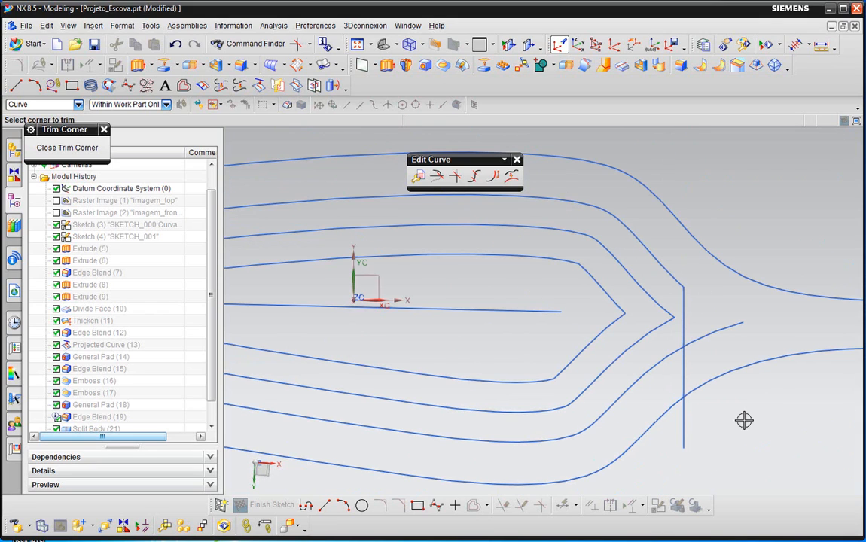
{"action": "scroll", "coordinate": [690, 361], "scroll_direction": "up", "scroll_amount": 3}
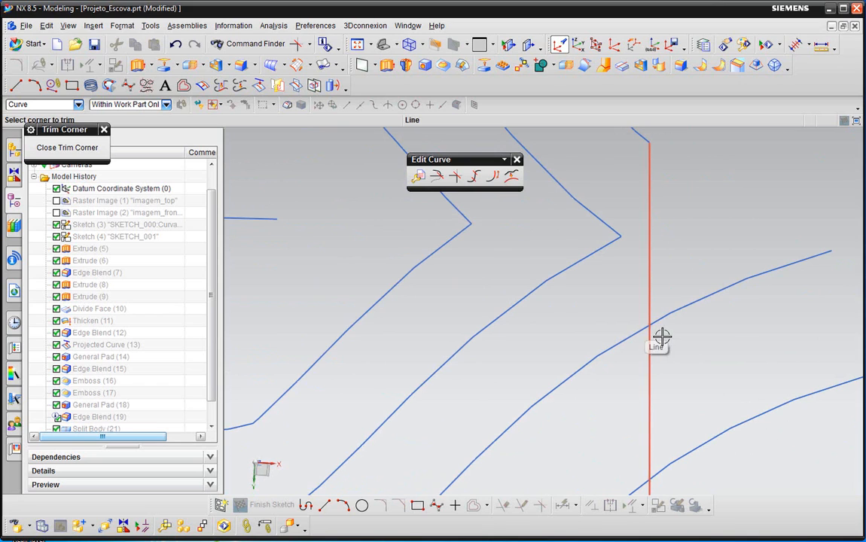
{"action": "left_click", "coordinate": [663, 339]}
{"action": "scroll", "coordinate": [682, 346], "scroll_direction": "down", "scroll_amount": 5}
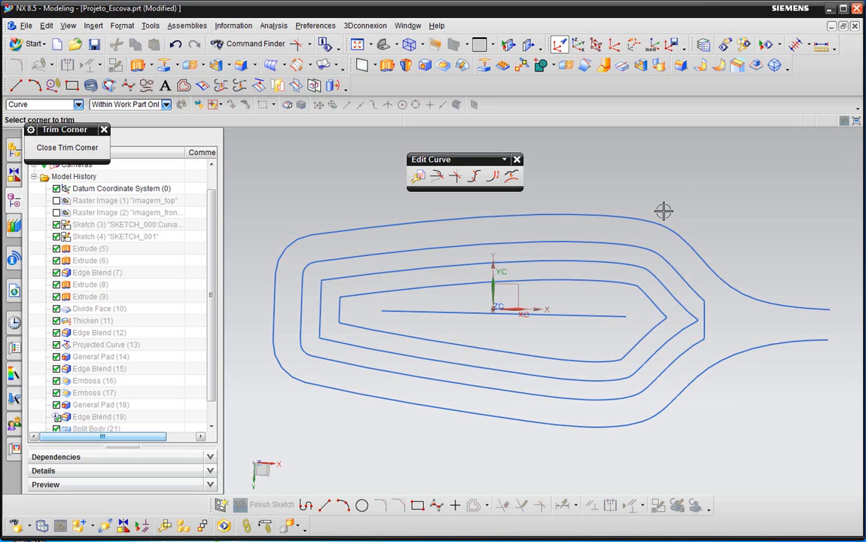
{"action": "scroll", "coordinate": [721, 311], "scroll_direction": "up", "scroll_amount": 2}
{"action": "scroll", "coordinate": [731, 294], "scroll_direction": "down", "scroll_amount": 4}
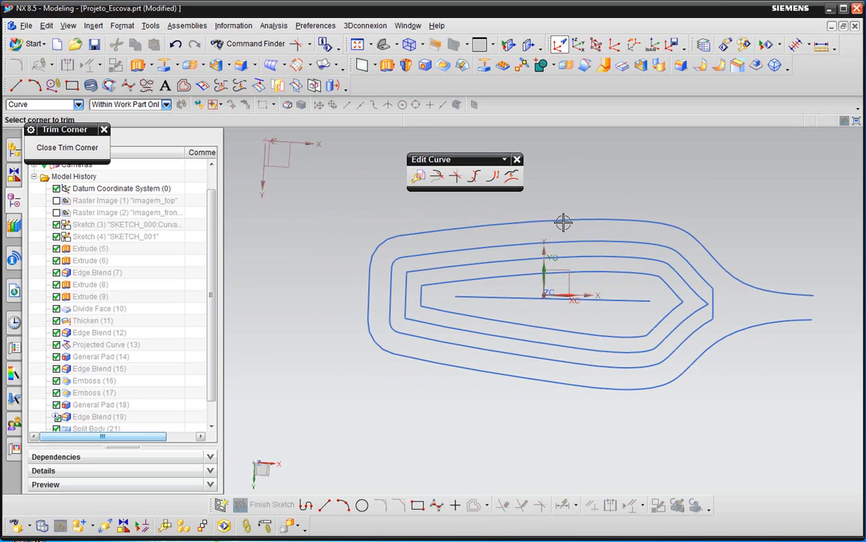
{"action": "scroll", "coordinate": [702, 290], "scroll_direction": "up", "scroll_amount": 2}
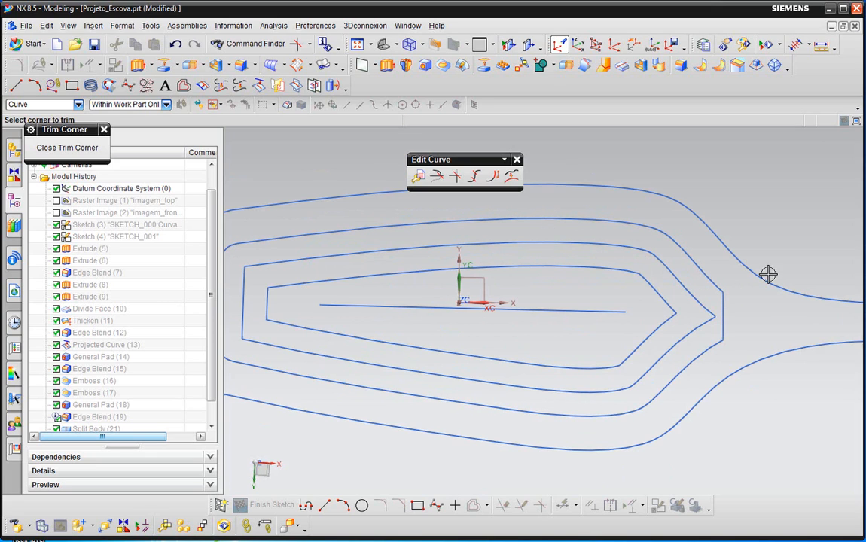
{"action": "scroll", "coordinate": [745, 306], "scroll_direction": "up", "scroll_amount": 2}
{"action": "scroll", "coordinate": [748, 240], "scroll_direction": "down", "scroll_amount": 2}
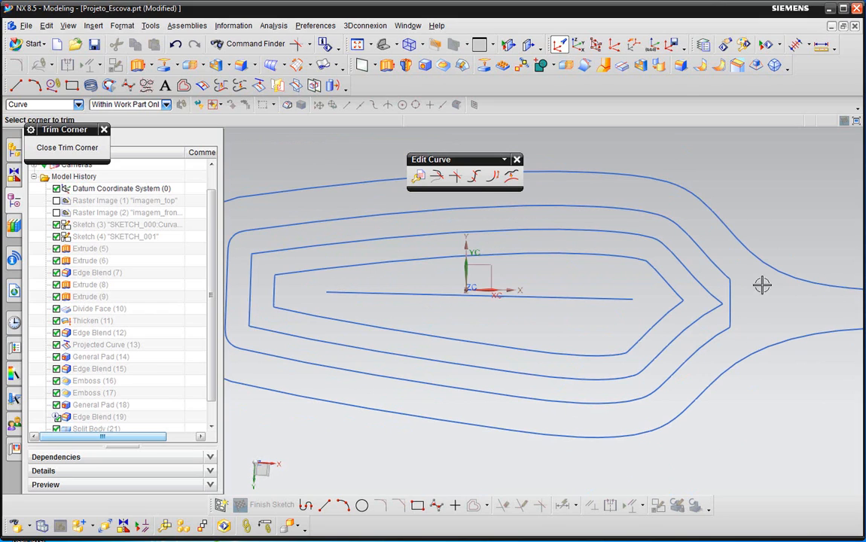
{"action": "key", "text": "Escape"}
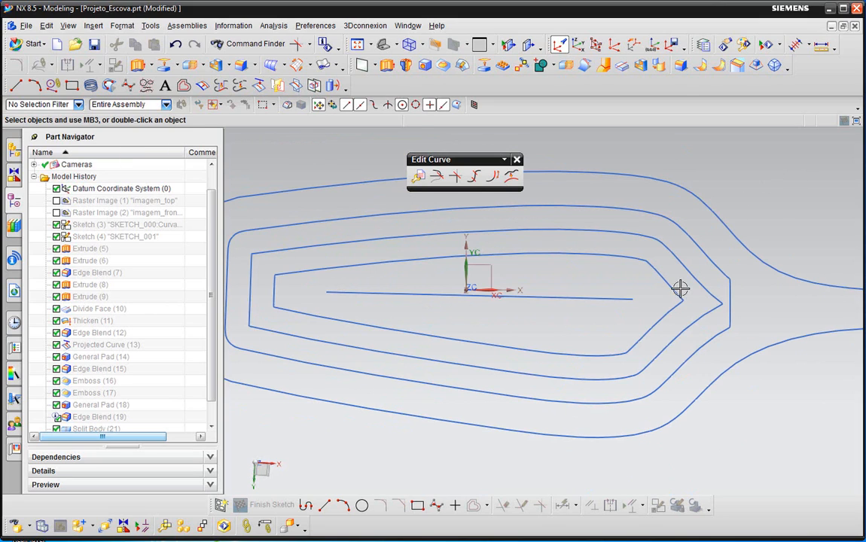
Delete the short vertical line that closes the outermost offset curve at the neck end.
{"action": "scroll", "coordinate": [735, 296], "scroll_direction": "down", "scroll_amount": 1}
{"action": "scroll", "coordinate": [700, 306], "scroll_direction": "up", "scroll_amount": 2}
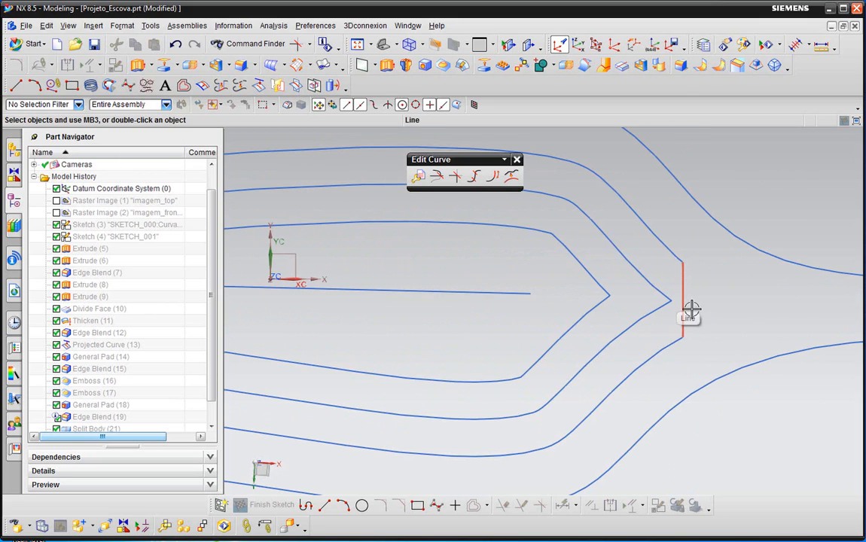
{"action": "left_click", "coordinate": [691, 309]}
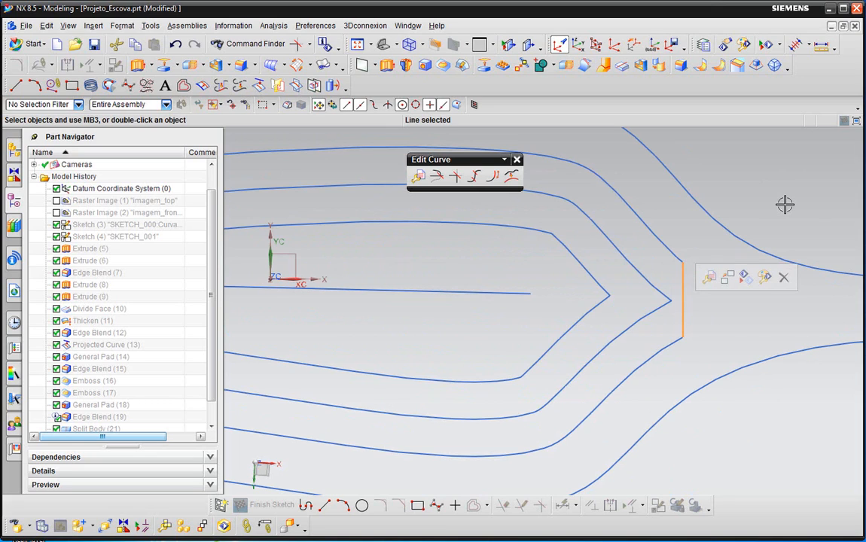
{"action": "key", "text": "Delete"}
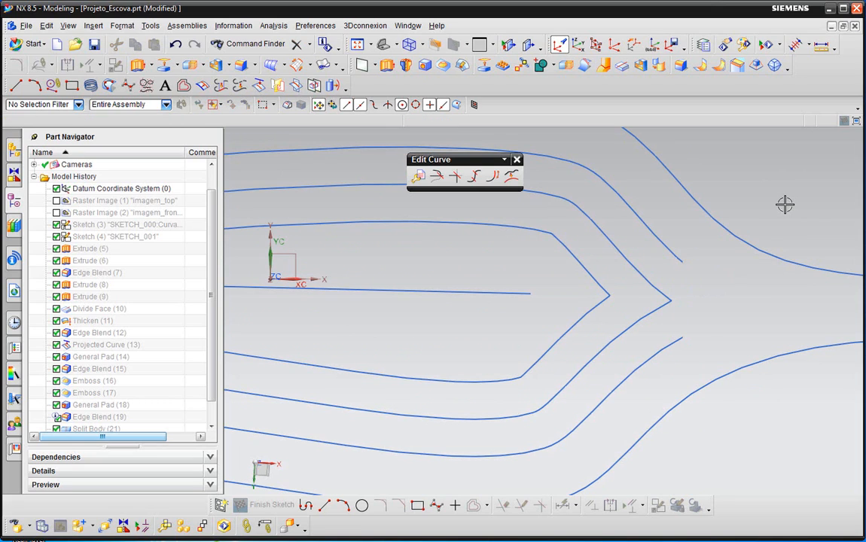
{"action": "scroll", "coordinate": [704, 280], "scroll_direction": "down", "scroll_amount": 3}
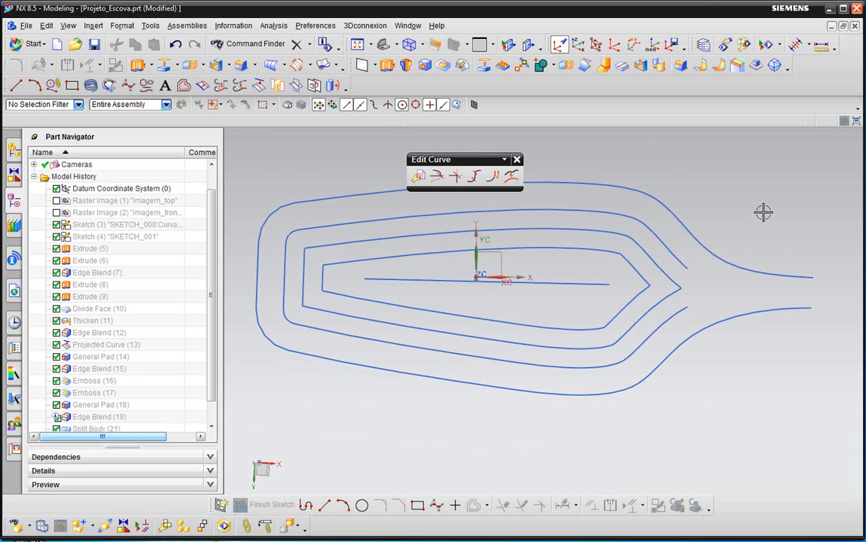
Display the Lines and Arcs tools and dock the floating Edit Curve tools beside the other curve tools.
{"action": "left_click", "coordinate": [52, 85]}
{"action": "left_click_drag", "start_coordinate": [342, 194], "coordinate": [365, 84]}
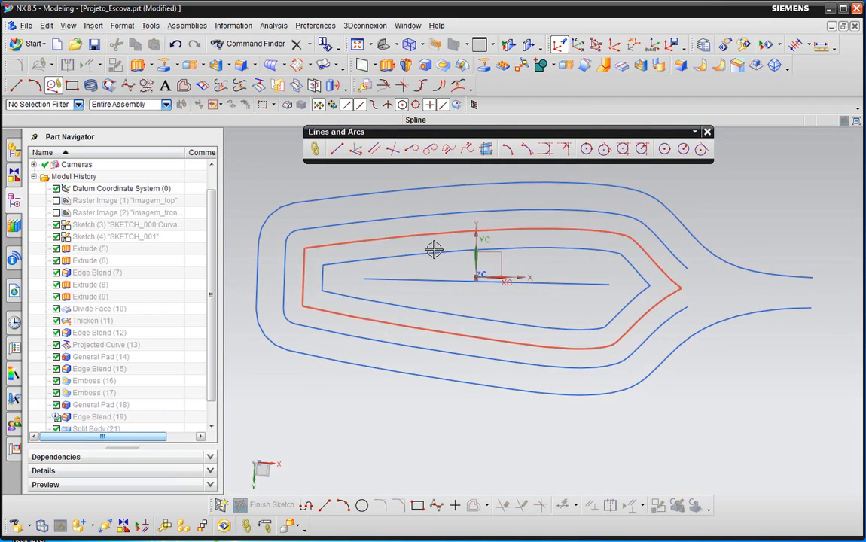
{"action": "scroll", "coordinate": [607, 348], "scroll_direction": "down", "scroll_amount": 3}
{"action": "scroll", "coordinate": [598, 351], "scroll_direction": "up", "scroll_amount": 4}
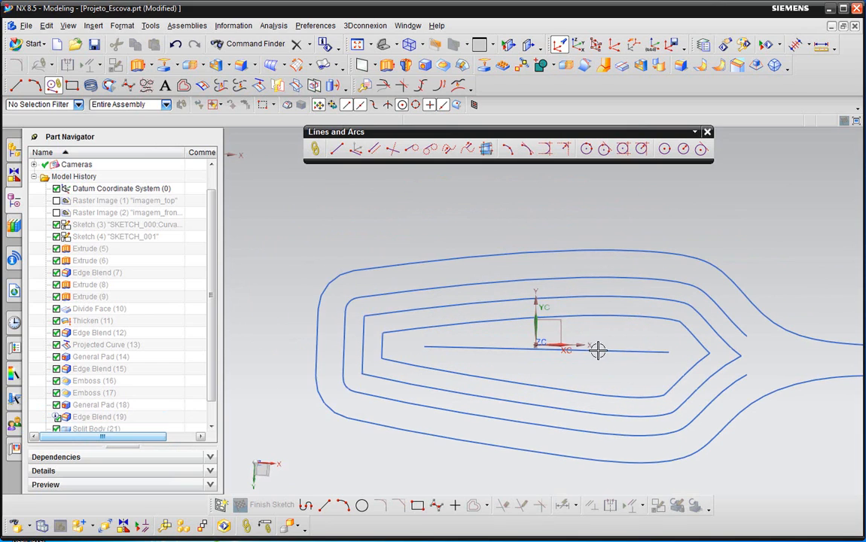
{"action": "scroll", "coordinate": [795, 375], "scroll_direction": "up", "scroll_amount": 1}
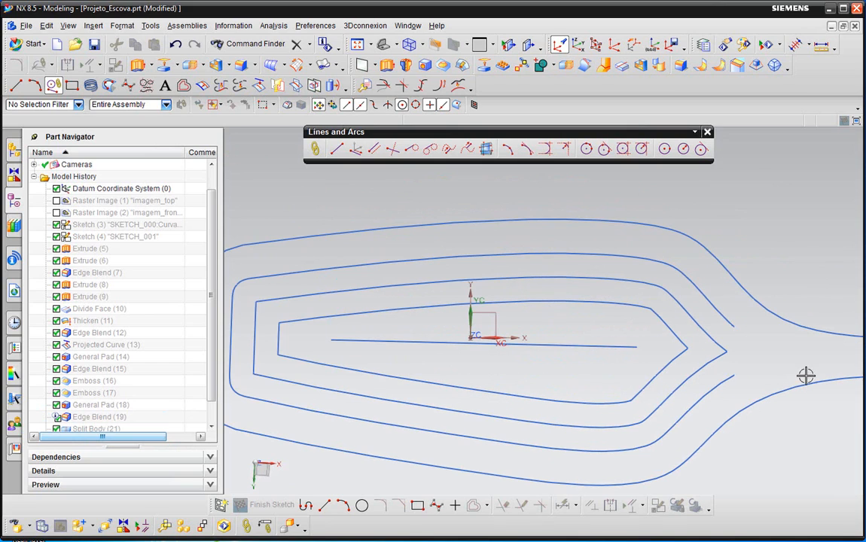
Draw a center-radius circle of 0.6 mm radius on the upper open end of the trimmed offset curve.
{"action": "left_click", "coordinate": [683, 150]}
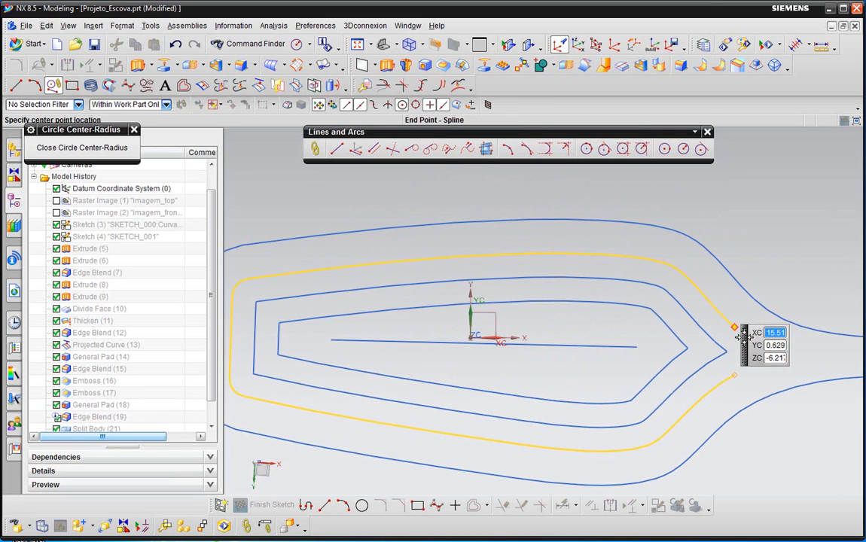
{"action": "left_click", "coordinate": [736, 331]}
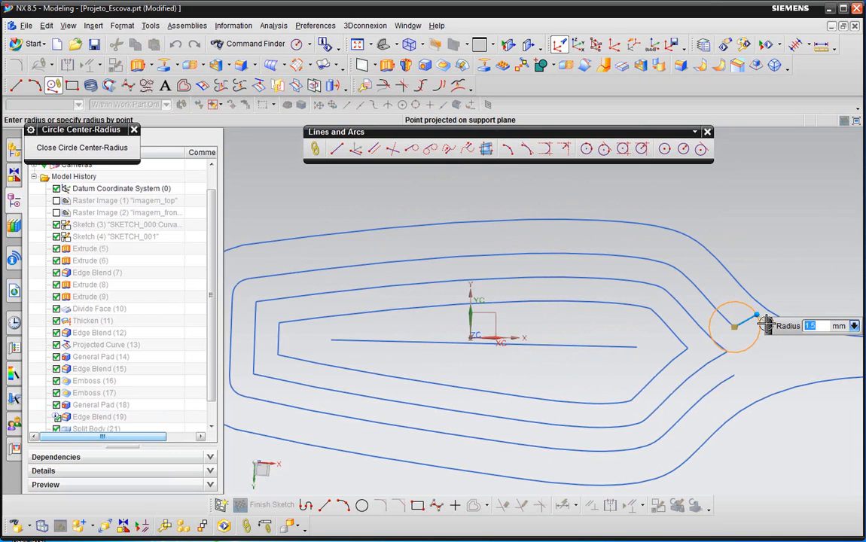
{"action": "key", "text": "BackSpace"}
{"action": "type", "text": ".6"}
{"action": "key", "text": "Return"}
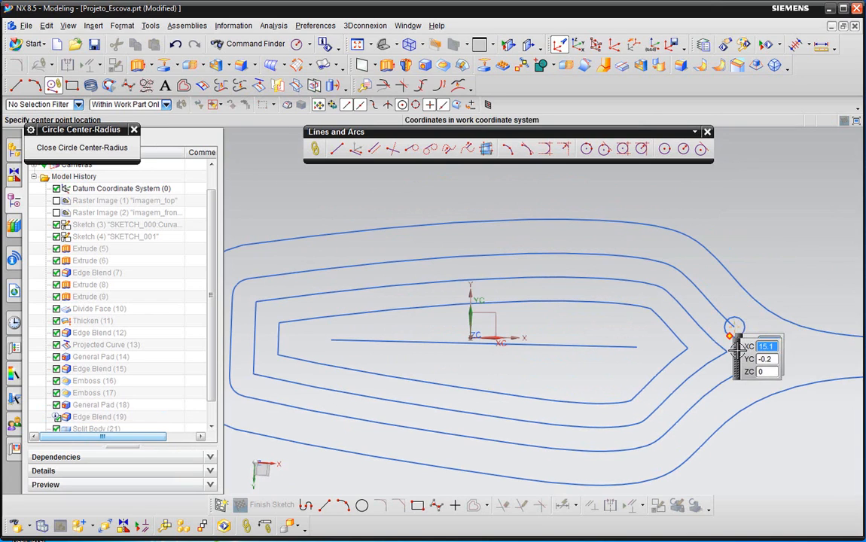
Draw a second circle of 0.6 mm radius on the next inner curve, close to its pointed tip.
{"action": "scroll", "coordinate": [733, 330], "scroll_direction": "up", "scroll_amount": 3}
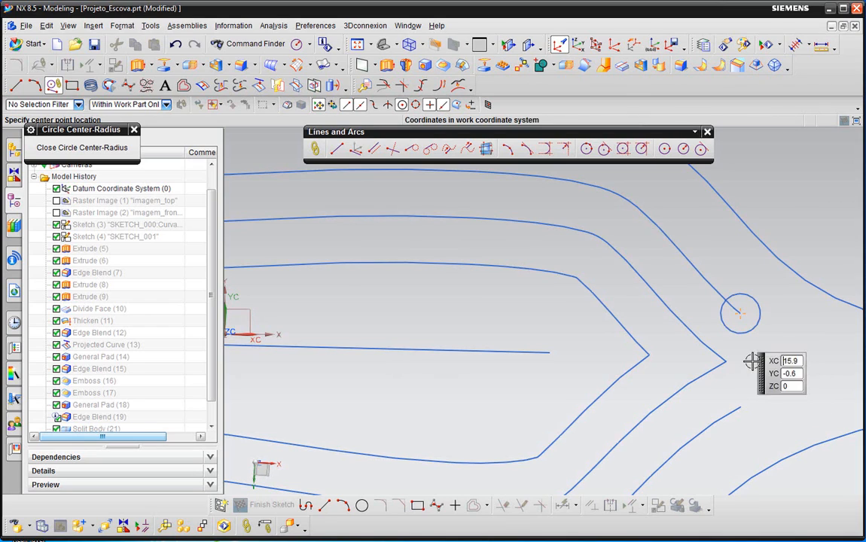
{"action": "left_click", "coordinate": [705, 345]}
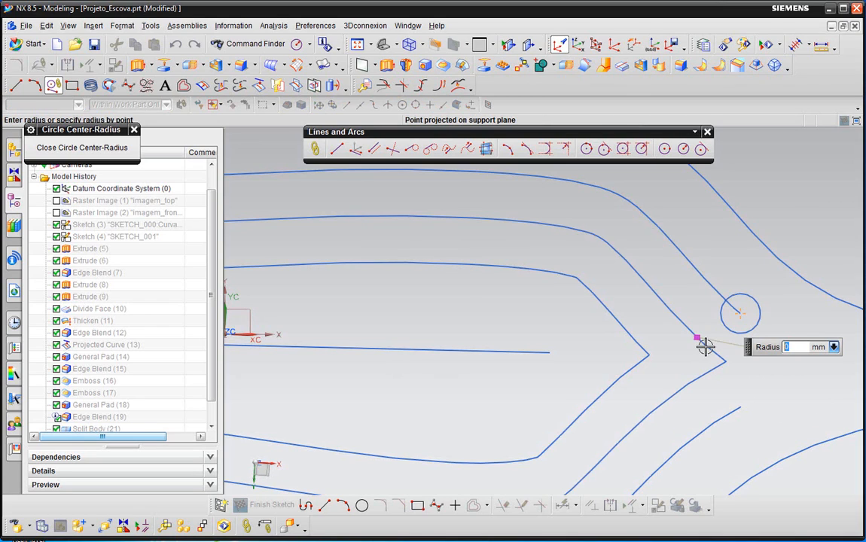
{"action": "type", "text": ".8"}
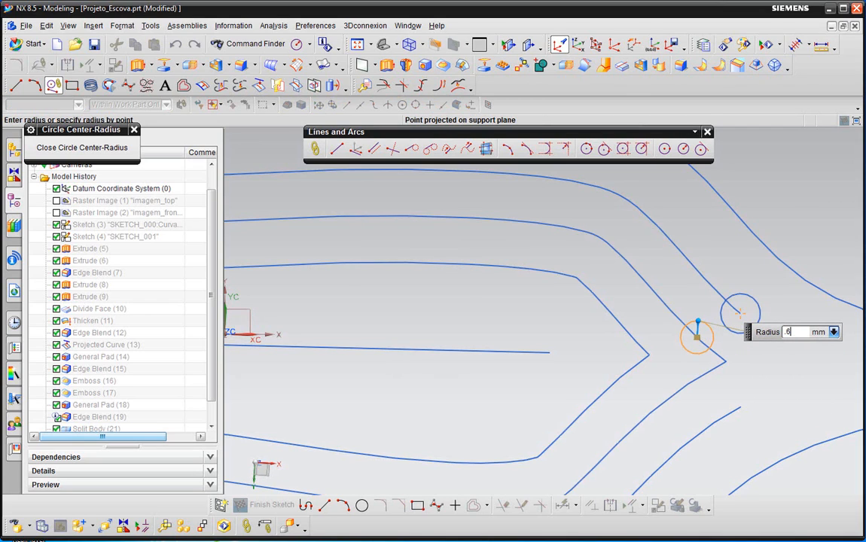
{"action": "key", "text": "Return"}
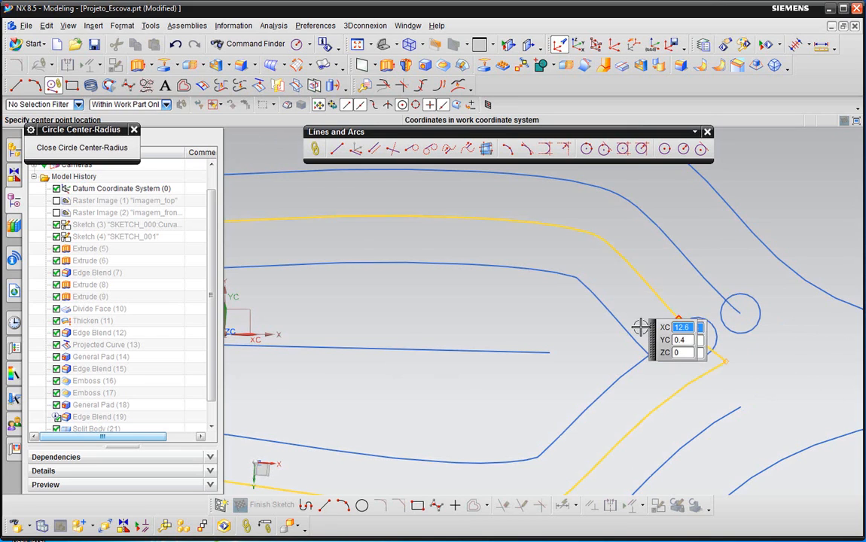
{"action": "scroll", "coordinate": [745, 320], "scroll_direction": "down", "scroll_amount": 2}
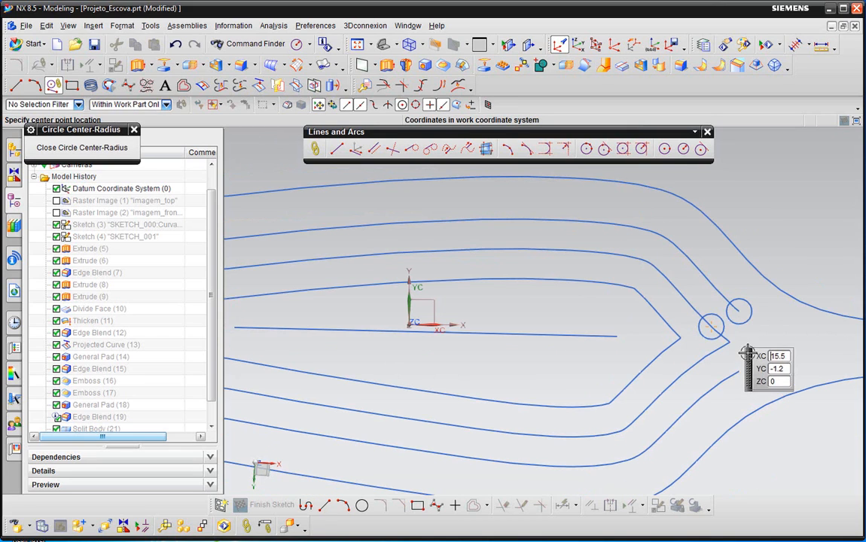
{"action": "scroll", "coordinate": [748, 315], "scroll_direction": "up", "scroll_amount": 1}
{"action": "key", "text": "Escape"}
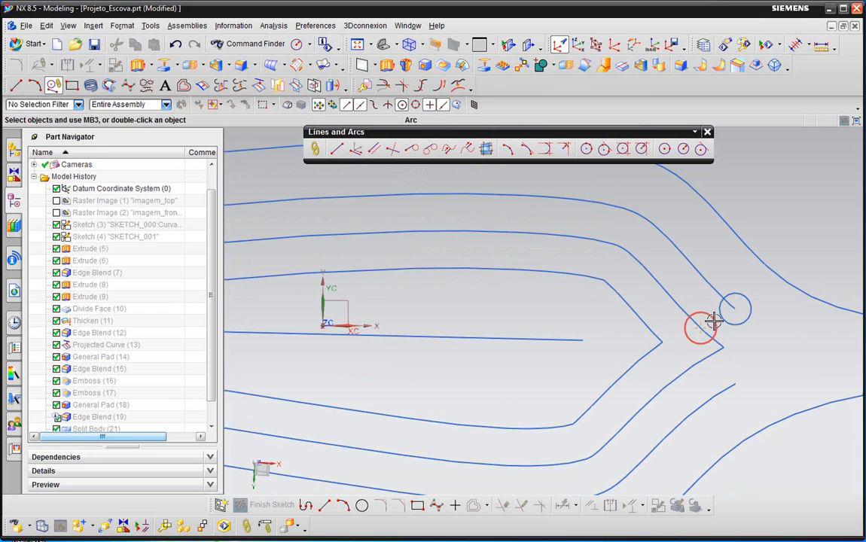
Delete the circle on the next inner curve near its pointed tip.
{"action": "left_click", "coordinate": [714, 327]}
{"action": "scroll", "coordinate": [748, 315], "scroll_direction": "up", "scroll_amount": 3}
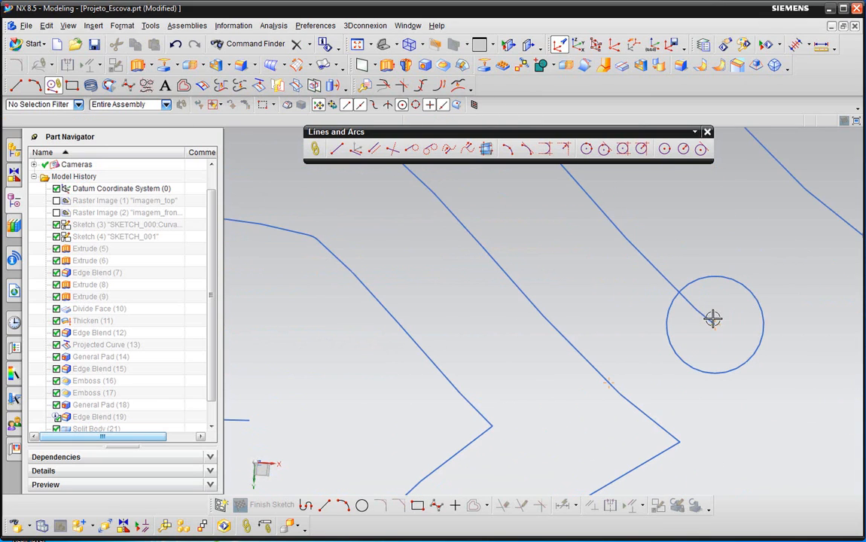
{"action": "scroll", "coordinate": [693, 311], "scroll_direction": "down", "scroll_amount": 1}
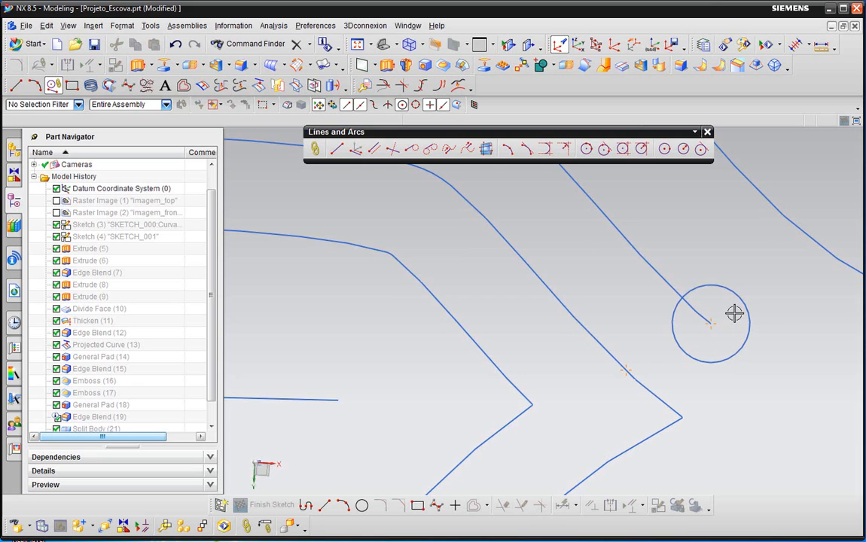
Examine the circle at the open end of the trimmed offset curve from several zoom distances.
{"action": "scroll", "coordinate": [708, 369], "scroll_direction": "down", "scroll_amount": 5}
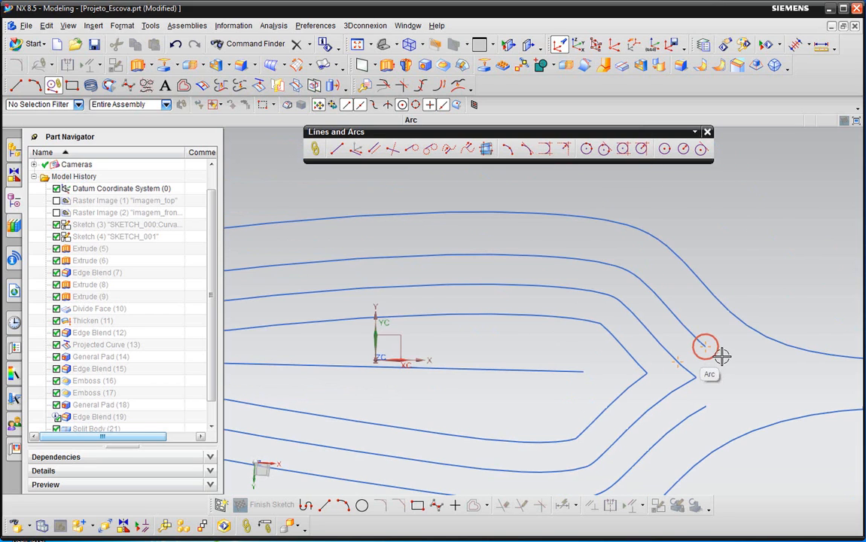
{"action": "middle_click_drag", "start_coordinate": [722, 354], "coordinate": [727, 338], "text": "shift"}
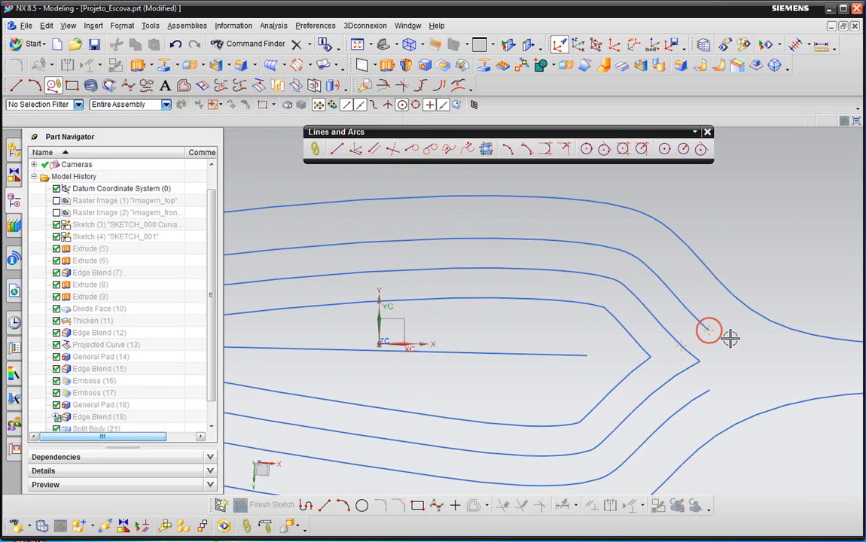
{"action": "scroll", "coordinate": [731, 339], "scroll_direction": "down", "scroll_amount": 4}
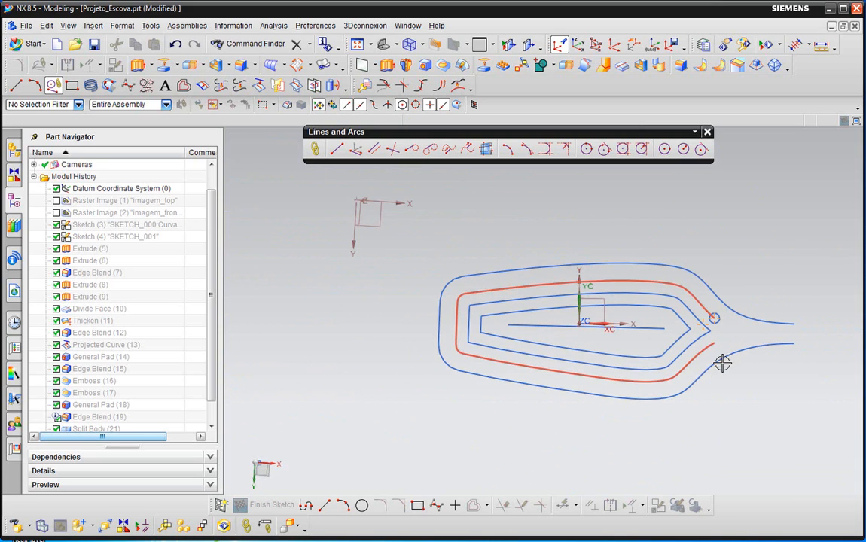
{"action": "scroll", "coordinate": [713, 325], "scroll_direction": "up", "scroll_amount": 3}
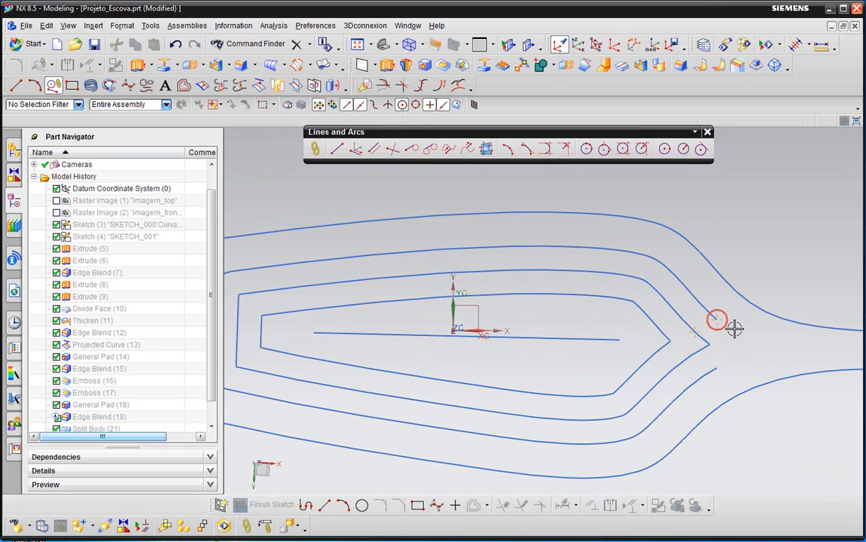
{"action": "scroll", "coordinate": [735, 329], "scroll_direction": "up", "scroll_amount": 3}
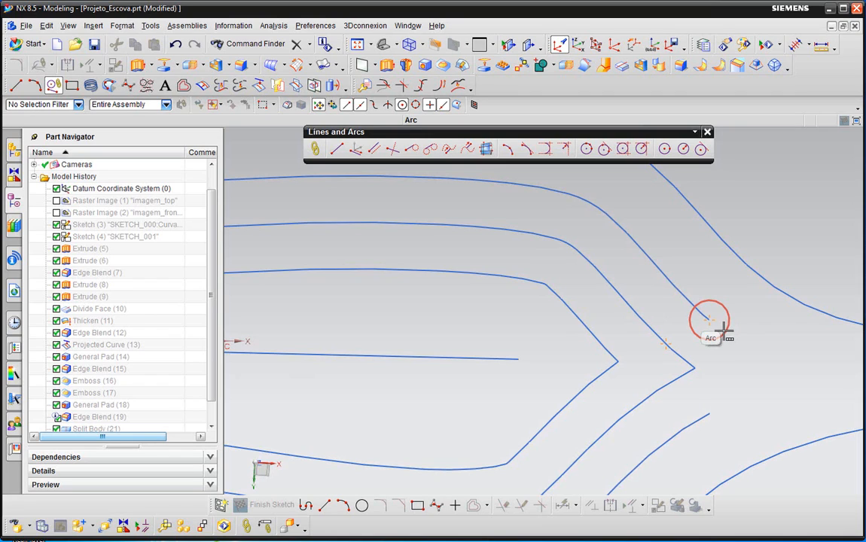
{"action": "scroll", "coordinate": [727, 330], "scroll_direction": "down", "scroll_amount": 1}
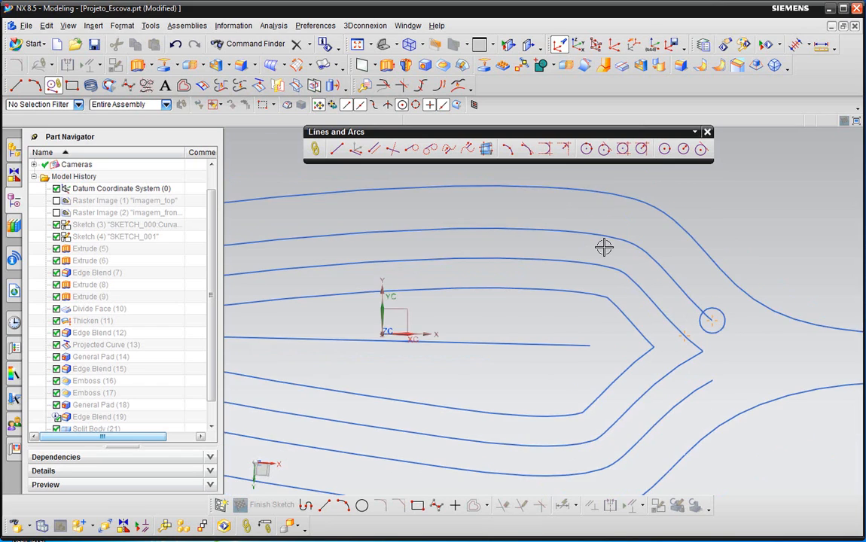
{"action": "scroll", "coordinate": [706, 276], "scroll_direction": "down", "scroll_amount": 2}
{"action": "scroll", "coordinate": [704, 294], "scroll_direction": "up", "scroll_amount": 3}
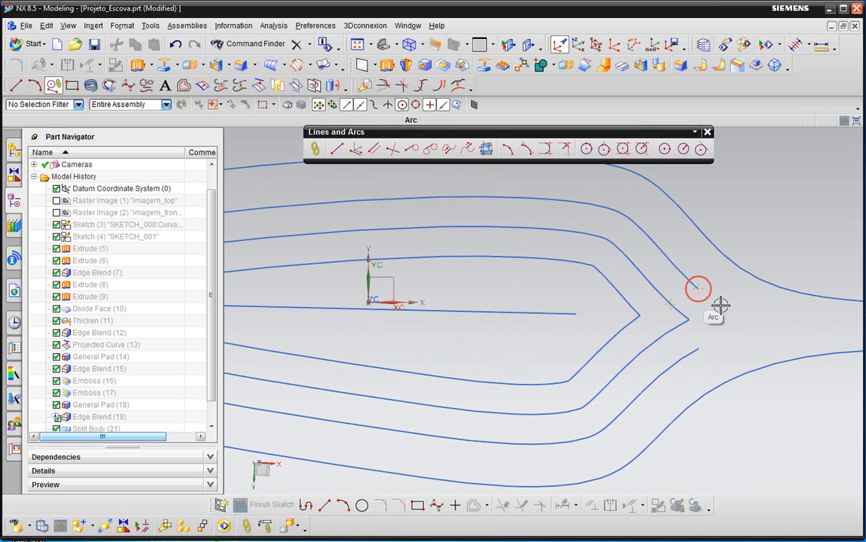
{"action": "scroll", "coordinate": [712, 268], "scroll_direction": "up", "scroll_amount": 2}
{"action": "scroll", "coordinate": [759, 325], "scroll_direction": "down", "scroll_amount": 4}
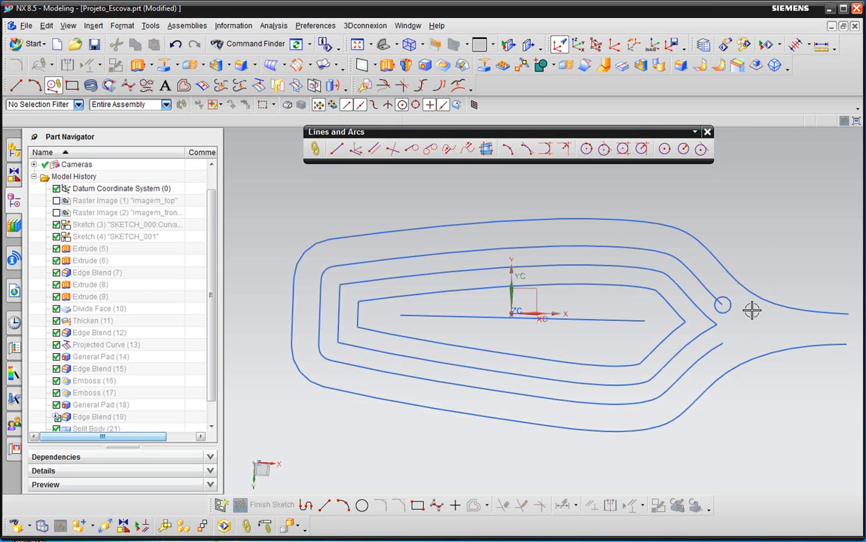
{"action": "scroll", "coordinate": [742, 310], "scroll_direction": "up", "scroll_amount": 3}
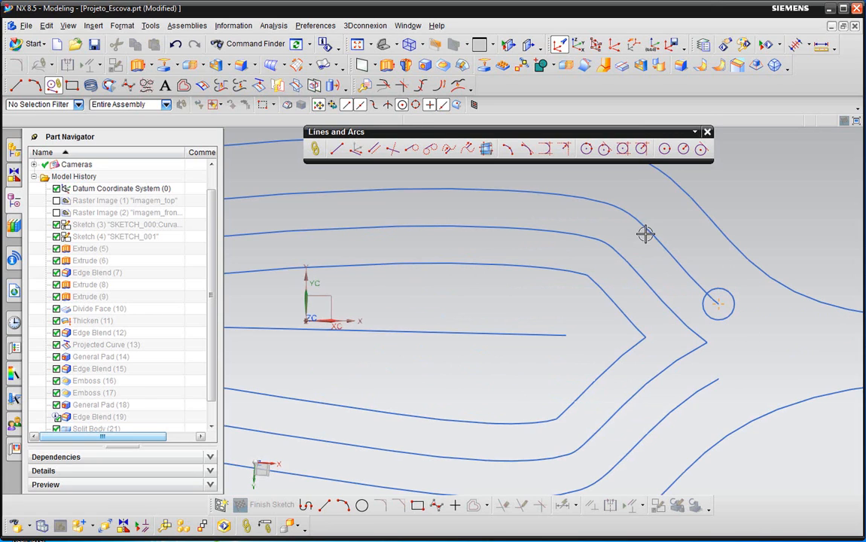
{"action": "scroll", "coordinate": [727, 310], "scroll_direction": "up", "scroll_amount": 1}
{"action": "scroll", "coordinate": [730, 315], "scroll_direction": "up", "scroll_amount": 1}
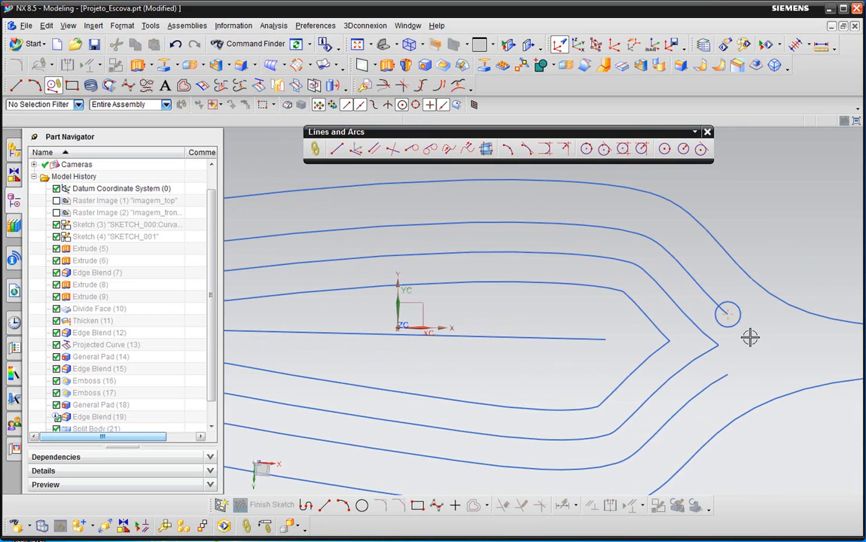
Inspect the pointed tip of the next inner offset curve and its Studio Spline definition.
{"action": "scroll", "coordinate": [745, 327], "scroll_direction": "down", "scroll_amount": 3}
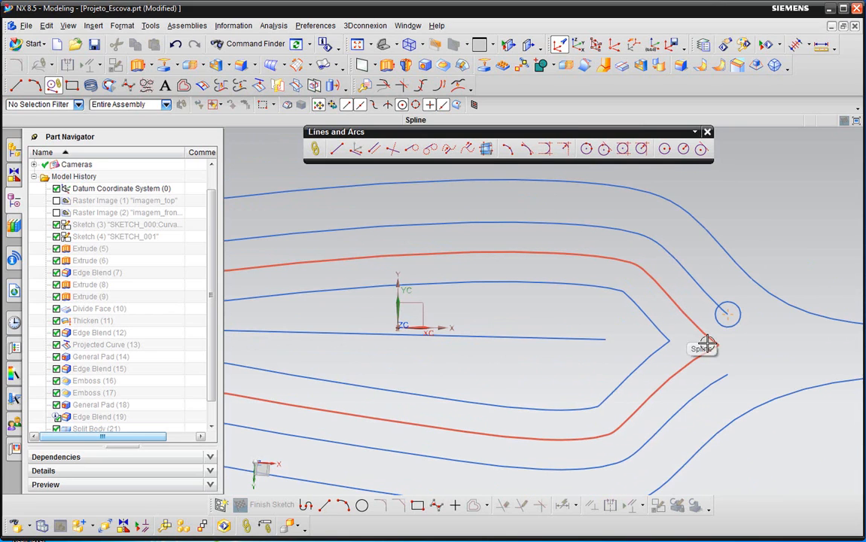
{"action": "scroll", "coordinate": [696, 335], "scroll_direction": "up", "scroll_amount": 1}
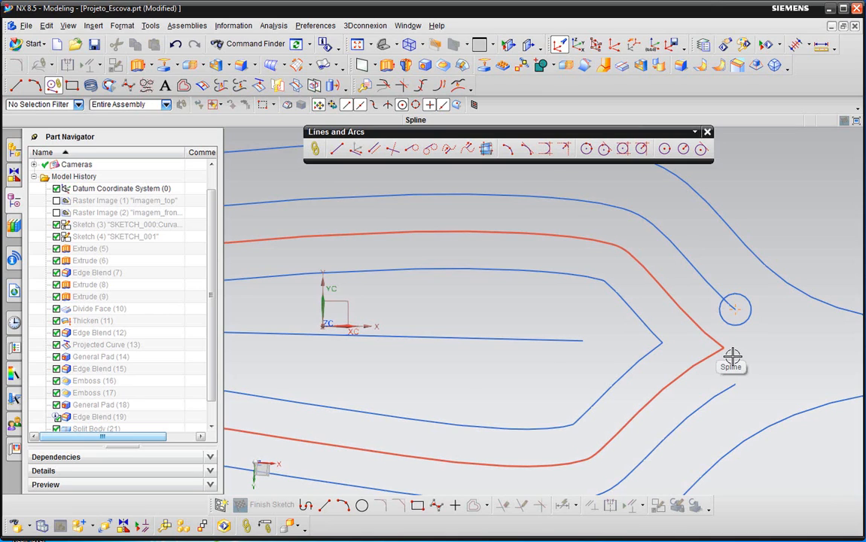
{"action": "scroll", "coordinate": [730, 357], "scroll_direction": "up", "scroll_amount": 4}
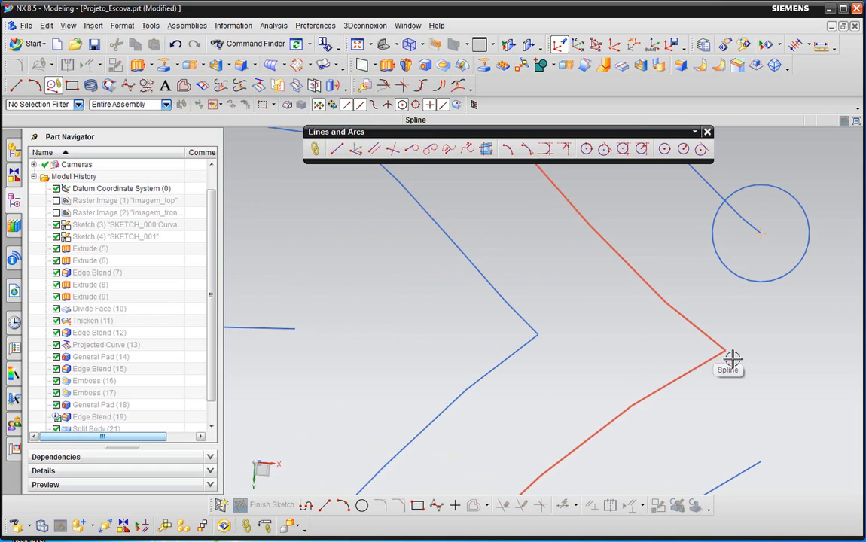
{"action": "scroll", "coordinate": [732, 359], "scroll_direction": "down", "scroll_amount": 2}
{"action": "scroll", "coordinate": [735, 357], "scroll_direction": "down", "scroll_amount": 3}
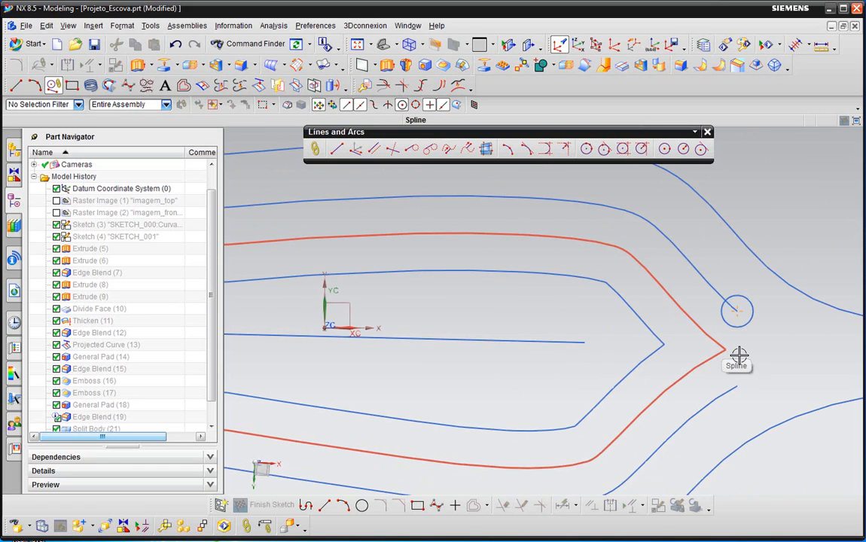
{"action": "scroll", "coordinate": [738, 356], "scroll_direction": "down", "scroll_amount": 2}
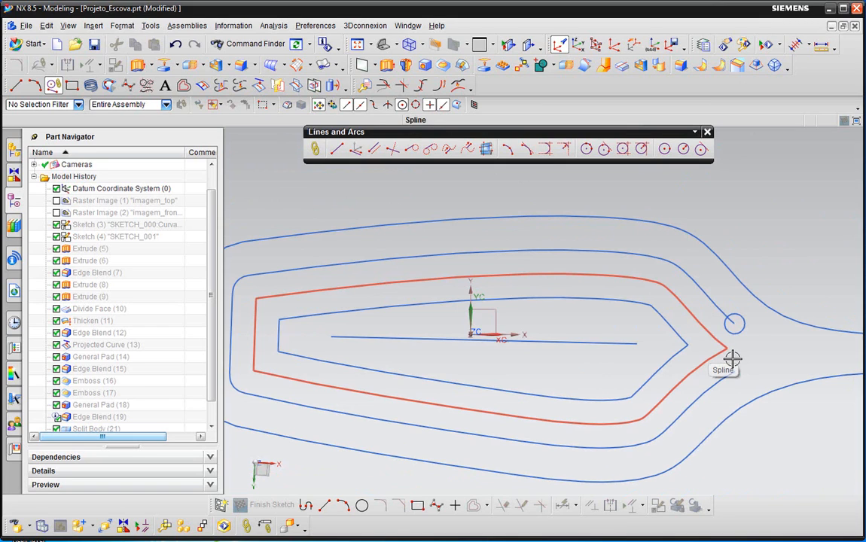
{"action": "double_click", "coordinate": [671, 294]}
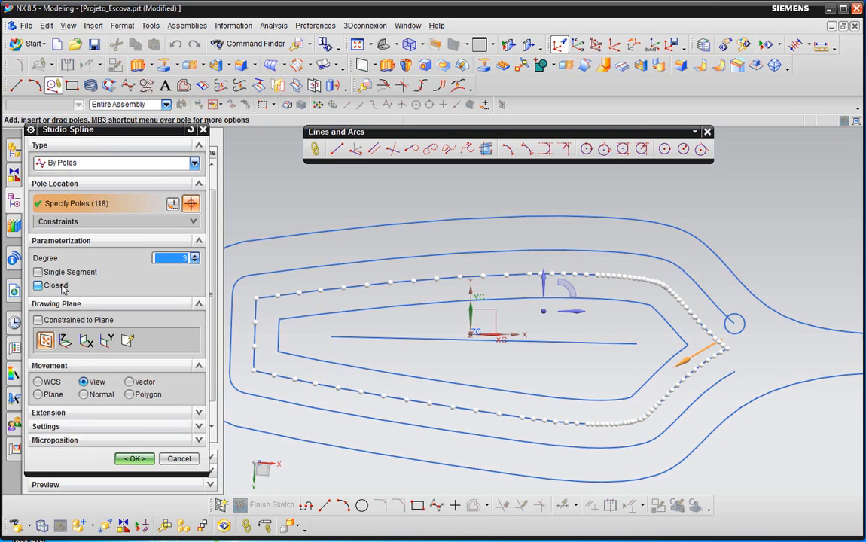
{"action": "left_click", "coordinate": [179, 459]}
{"action": "scroll", "coordinate": [730, 399], "scroll_direction": "up", "scroll_amount": 3}
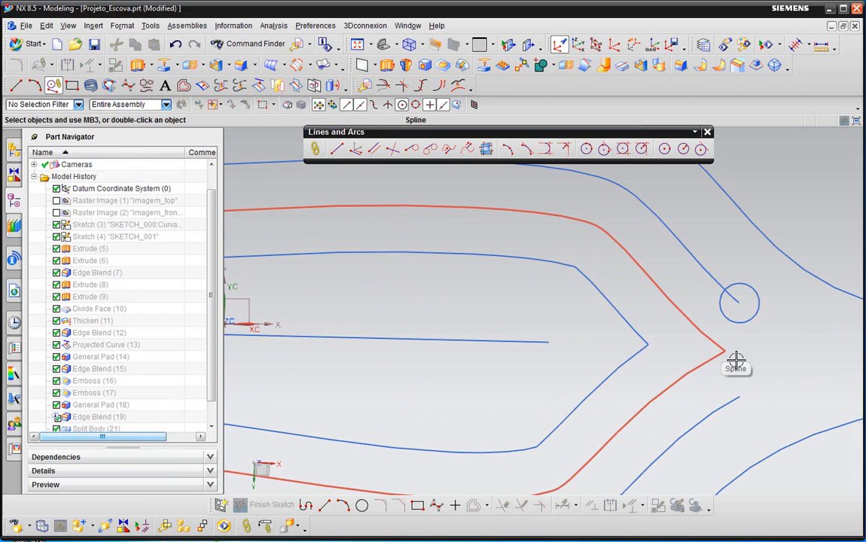
{"action": "scroll", "coordinate": [754, 320], "scroll_direction": "down", "scroll_amount": 3}
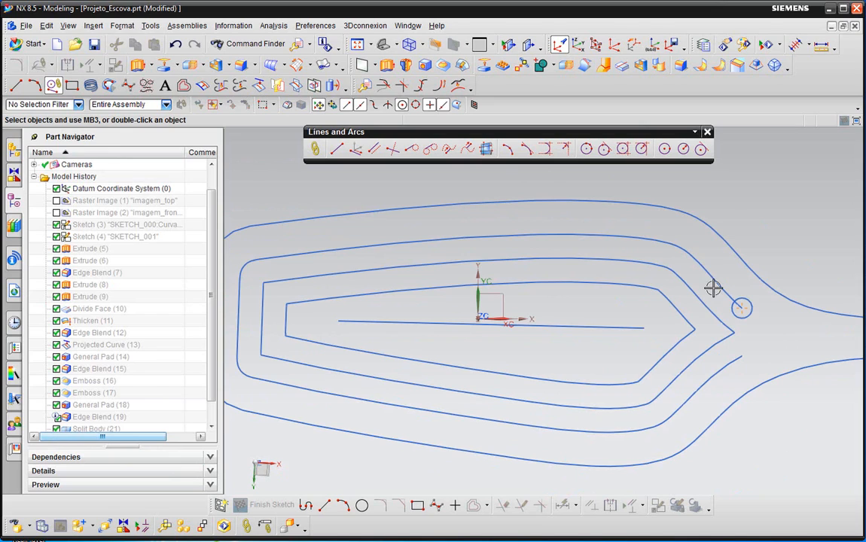
{"action": "scroll", "coordinate": [711, 264], "scroll_direction": "down", "scroll_amount": 1}
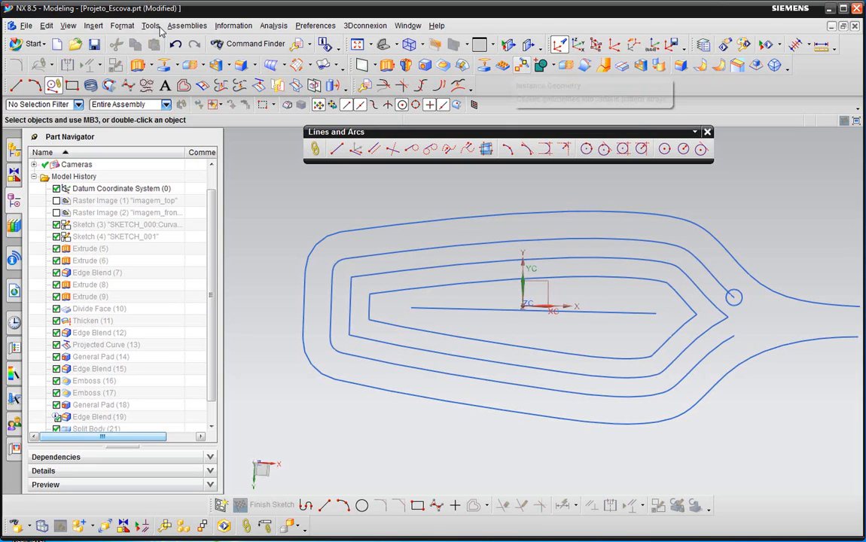
Set up an Instance Geometry of type Along Path that copies the small circle along the trimmed open offset curve.
{"action": "left_click", "coordinate": [94, 27]}
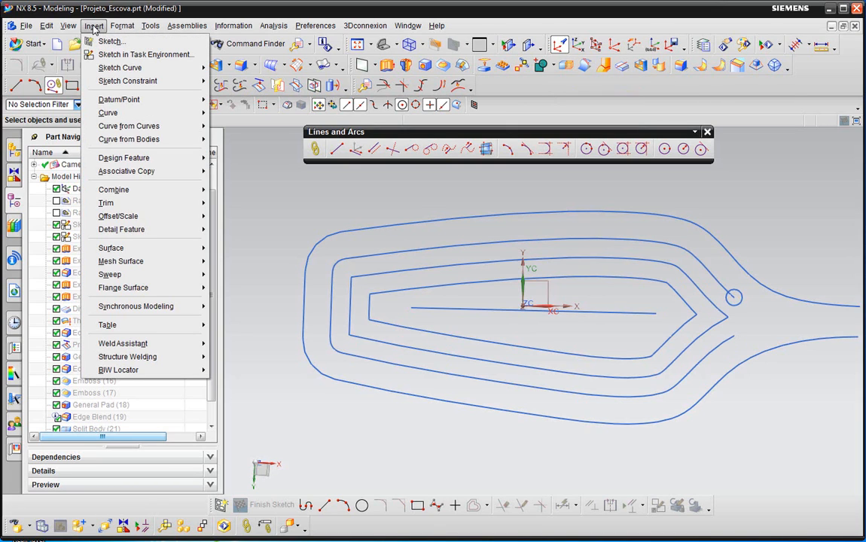
{"action": "mouse_move", "coordinate": [129, 173]}
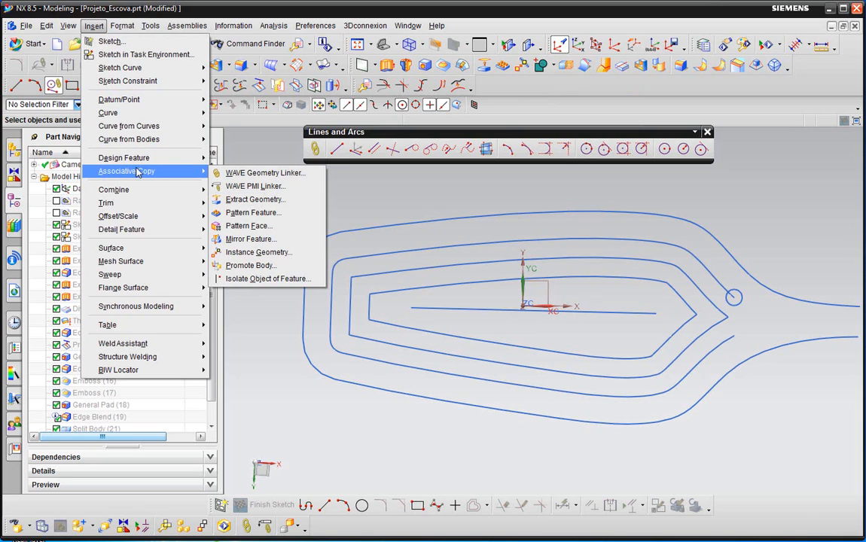
{"action": "left_click", "coordinate": [280, 253]}
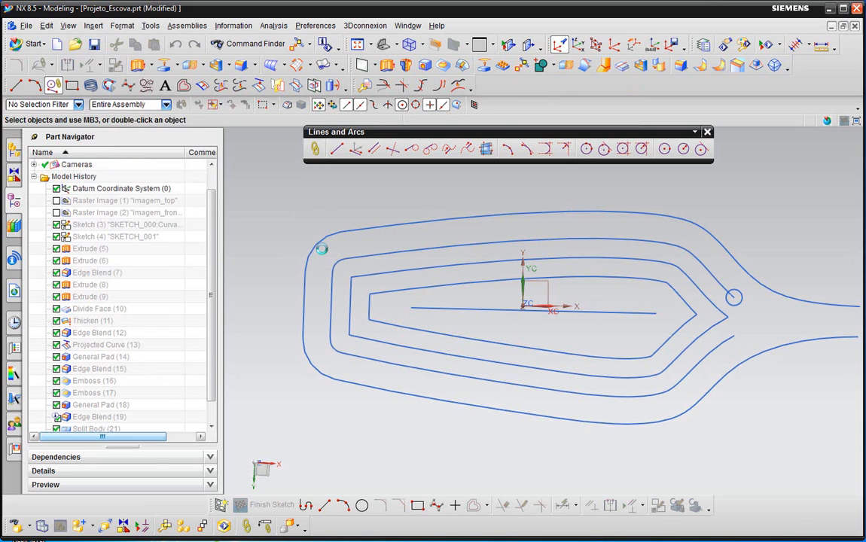
{"action": "left_click", "coordinate": [101, 164]}
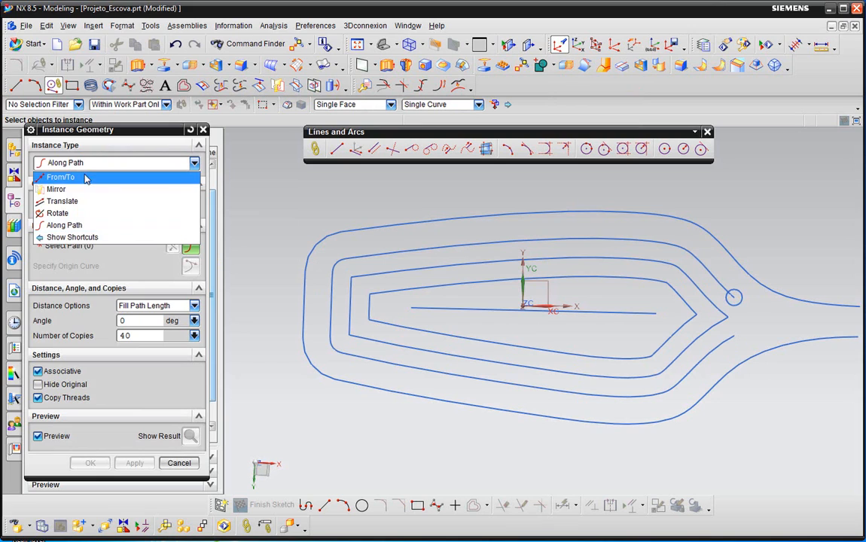
{"action": "left_click", "coordinate": [85, 164]}
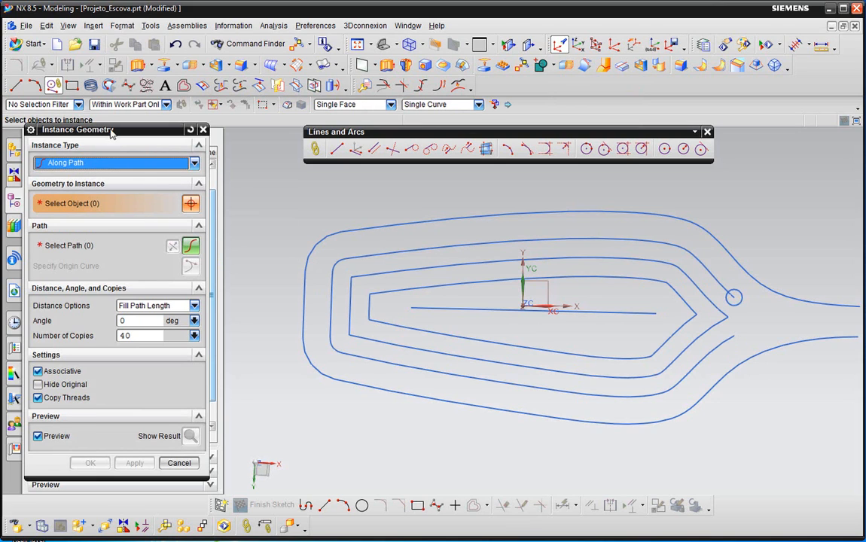
{"action": "left_click_drag", "start_coordinate": [115, 130], "coordinate": [189, 134]}
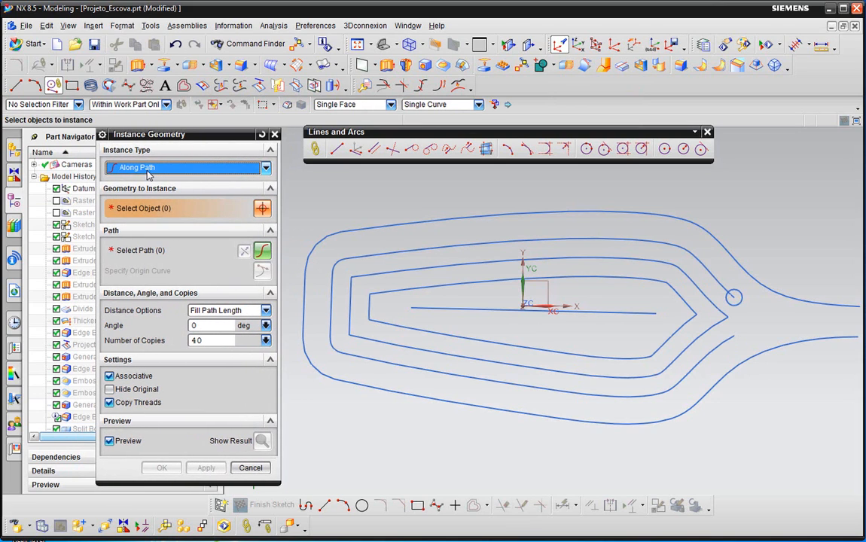
{"action": "left_click", "coordinate": [155, 170]}
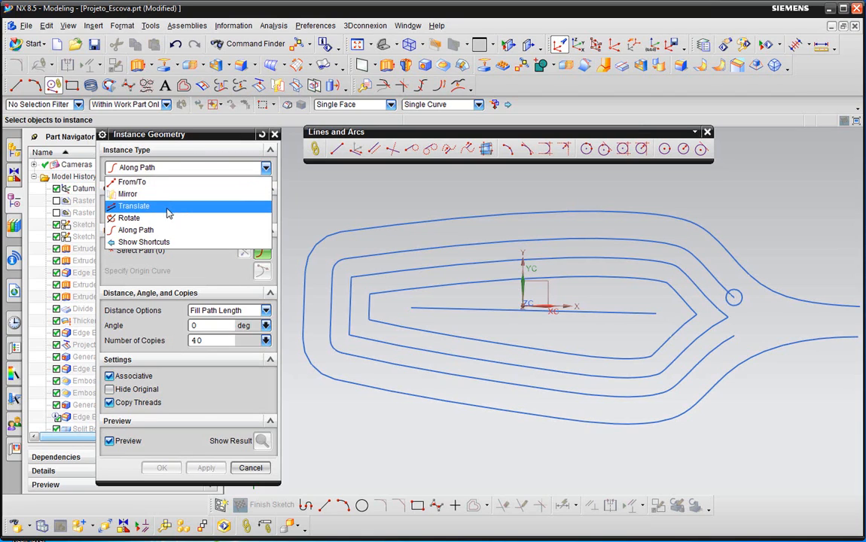
{"action": "left_click", "coordinate": [168, 230]}
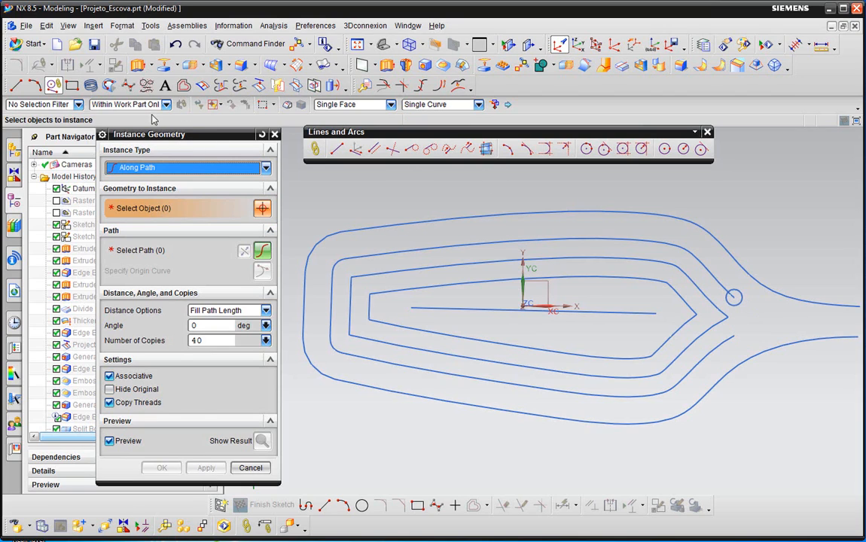
{"action": "left_click", "coordinate": [740, 303]}
{"action": "middle_click", "coordinate": [772, 195]}
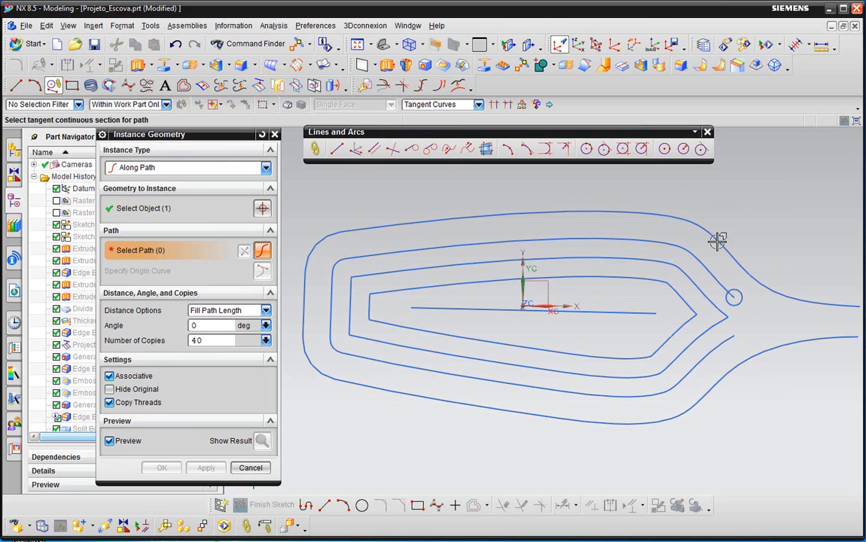
{"action": "left_click", "coordinate": [632, 239]}
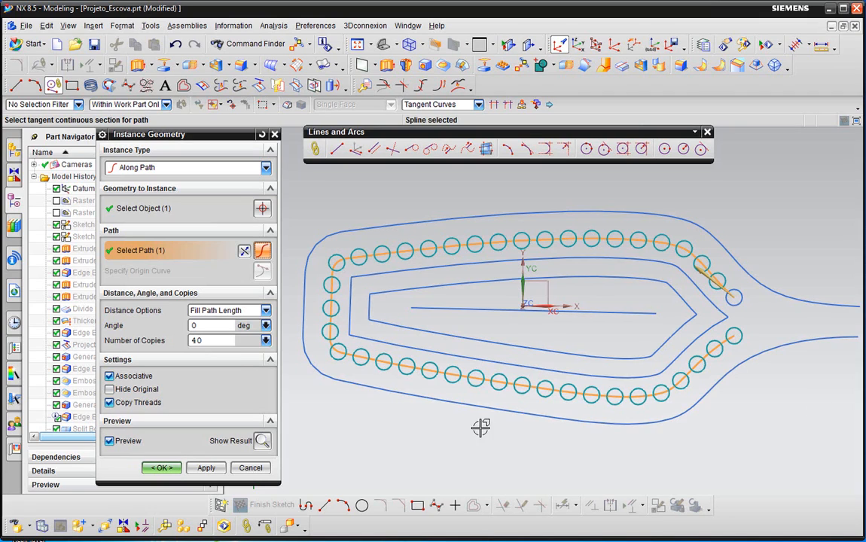
Set the number of circle copies along the path to 20.
{"action": "left_click_drag", "start_coordinate": [230, 342], "coordinate": [163, 345]}
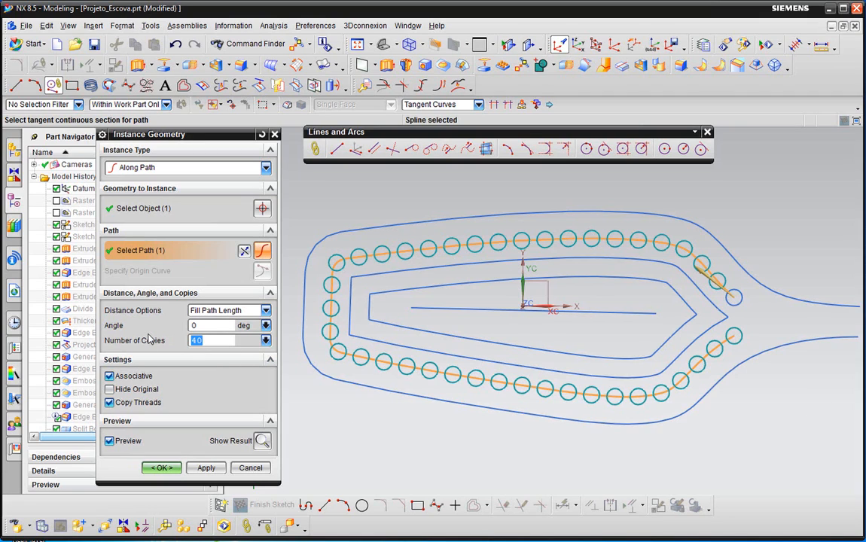
{"action": "type", "text": "20"}
{"action": "key", "text": "Return"}
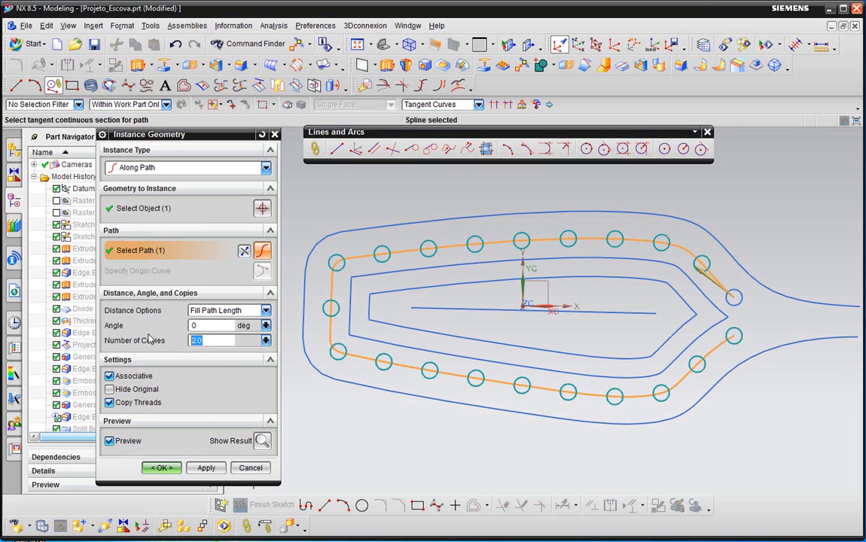
{"action": "left_click", "coordinate": [110, 376]}
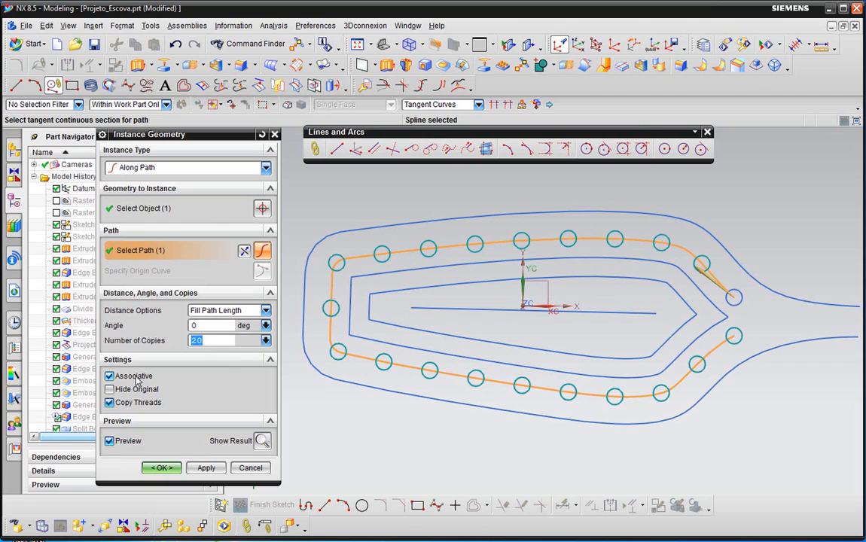